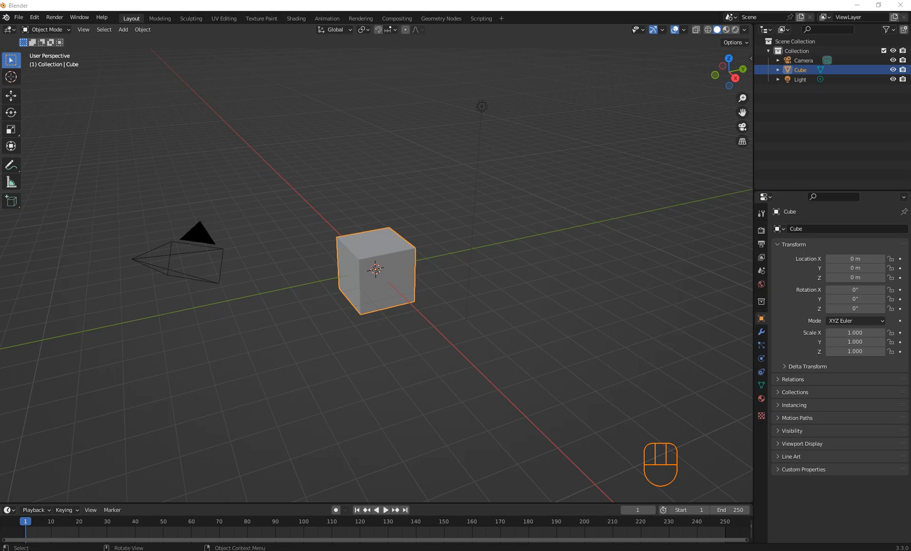
Scale the default cube down uniformly to about 0.178 in the front view.
click(377, 270)
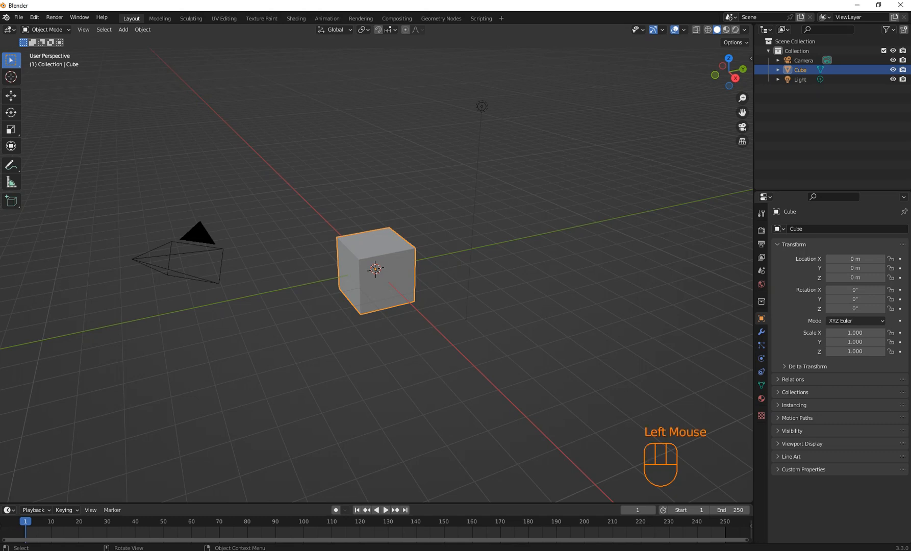
scroll(377, 270, up, 2)
scroll(376, 270, down, 1)
scroll(376, 270, up, 1)
click(377, 270)
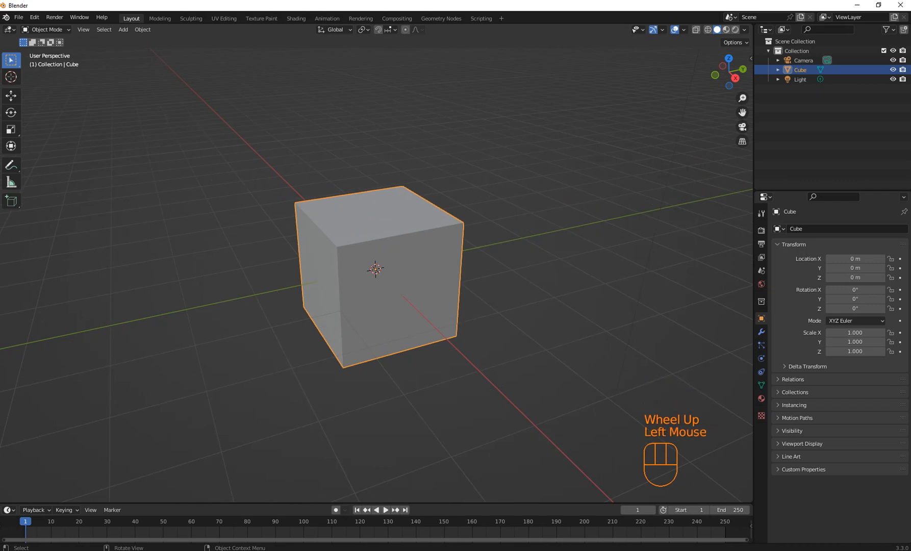
key(KP_1)
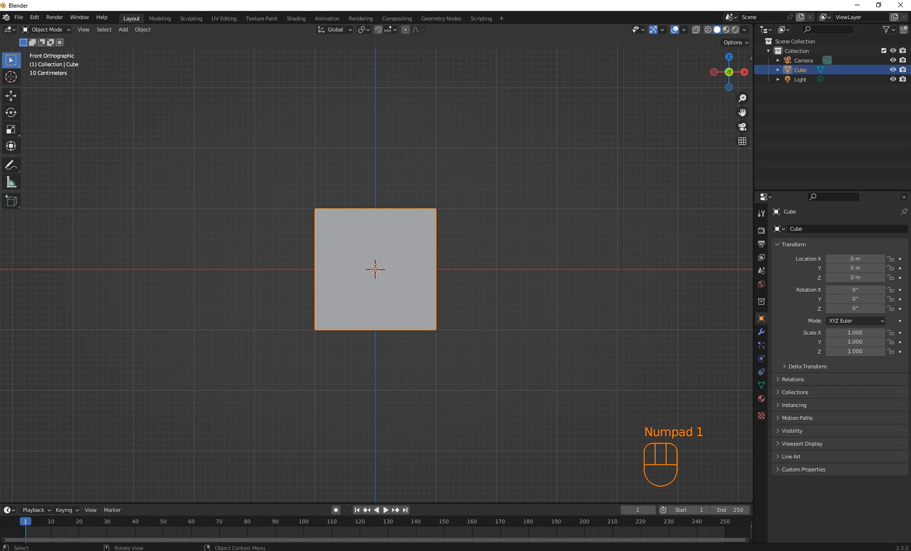
drag(276, 168, 490, 367)
key(s)
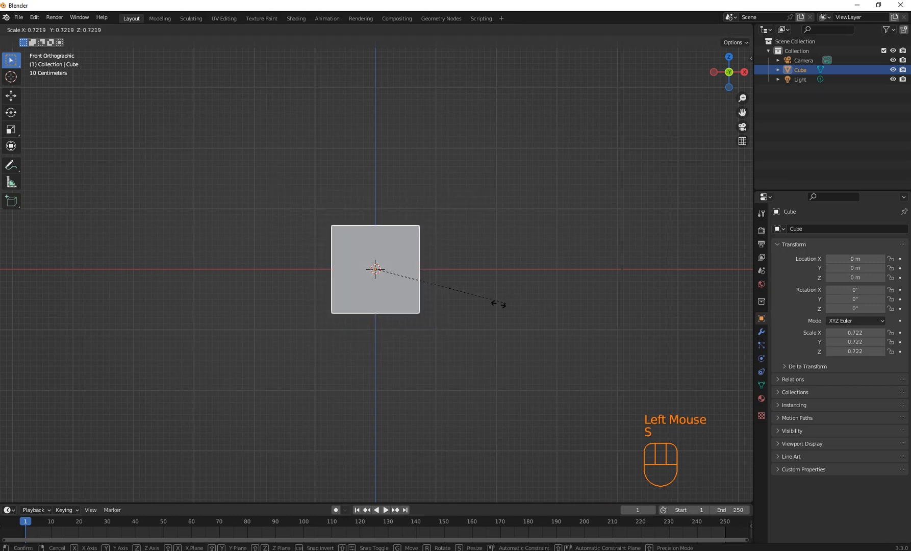
click(413, 285)
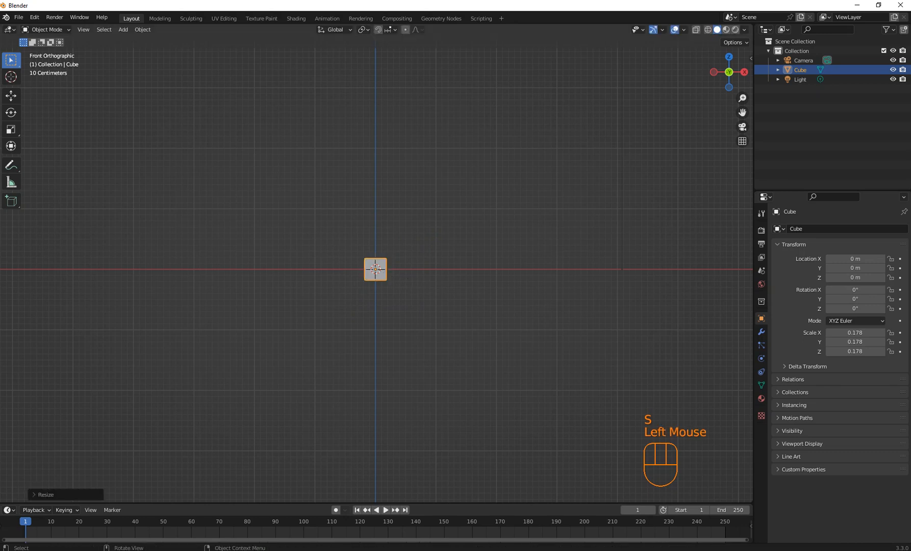
Enter Edit Mode and add a vertical loop cut through the exact centre of the cube.
scroll(413, 285, up, 5)
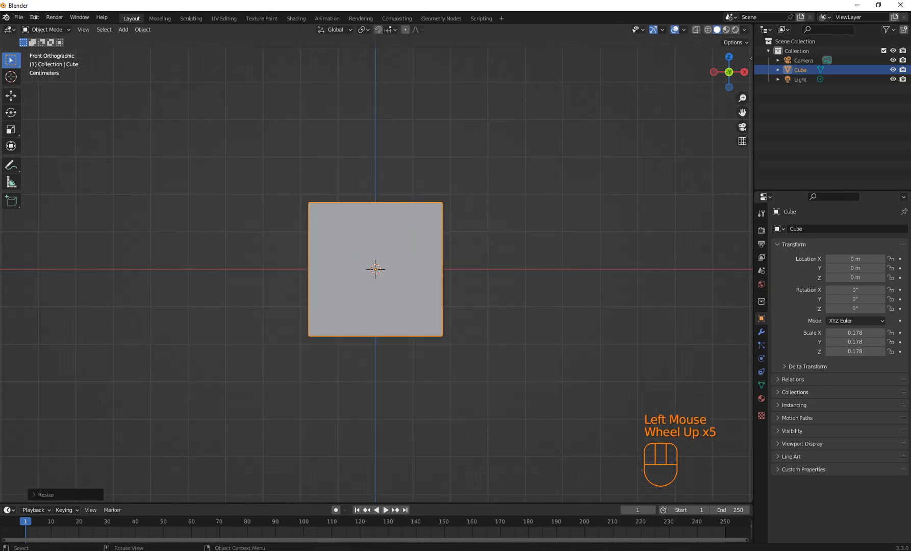
key(Tab)
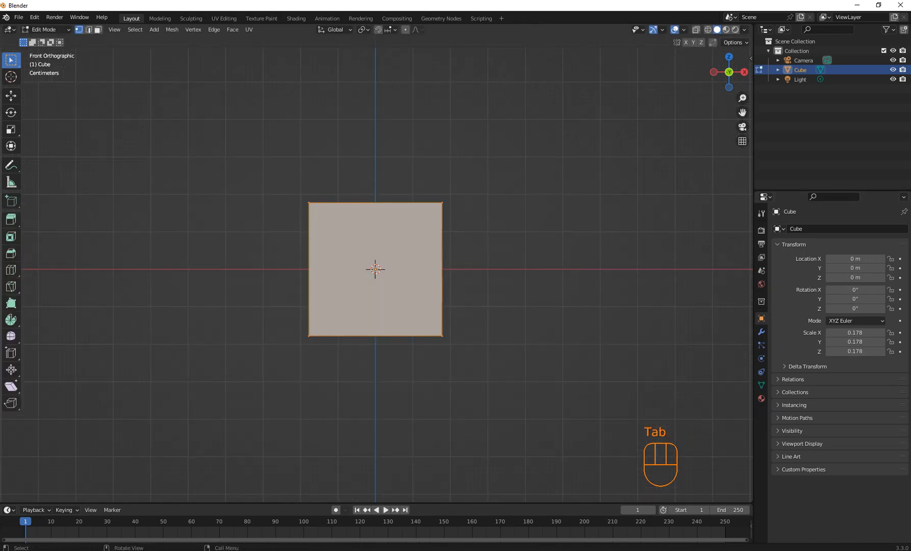
key(ctrl+r)
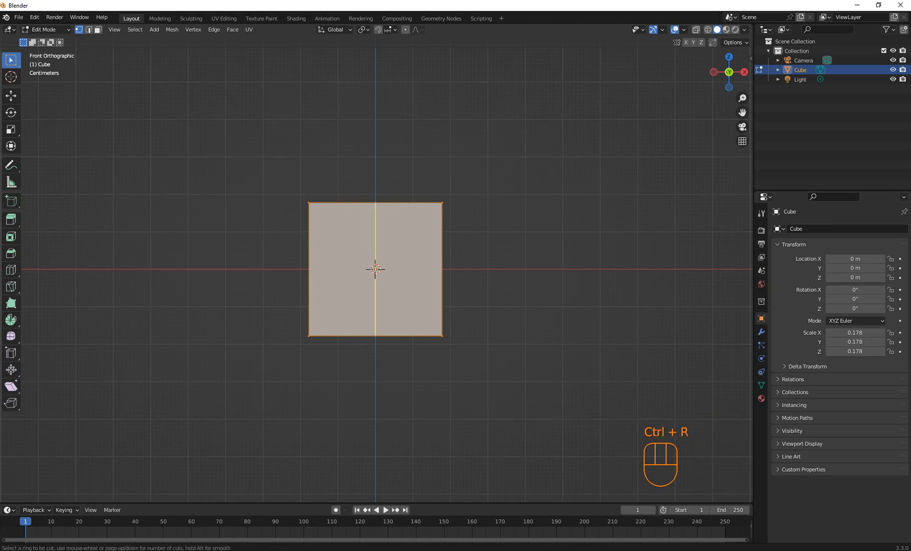
click(375, 208)
key(Escape)
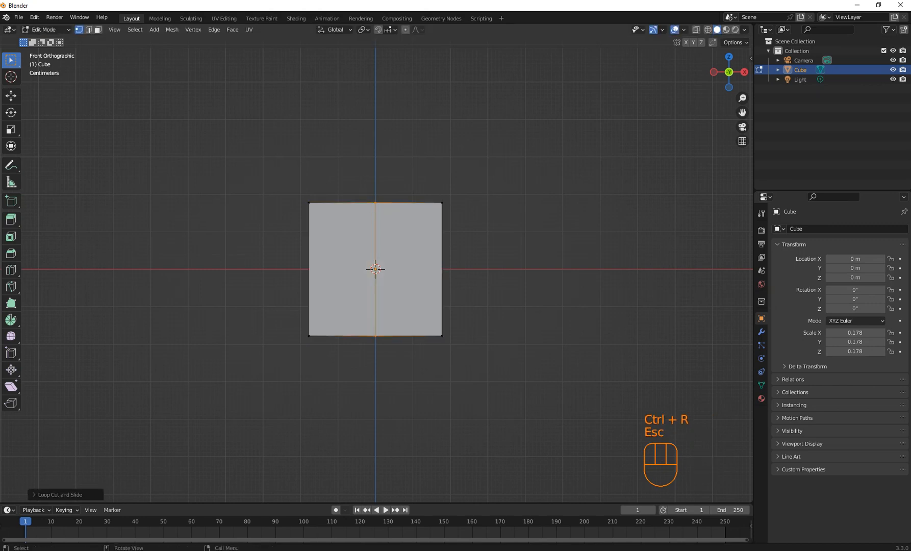
With X-ray on, select all faces of the cube's right half in face mode and delete their edges.
click(98, 29)
click(510, 115)
drag(510, 115, 393, 434)
click(696, 30)
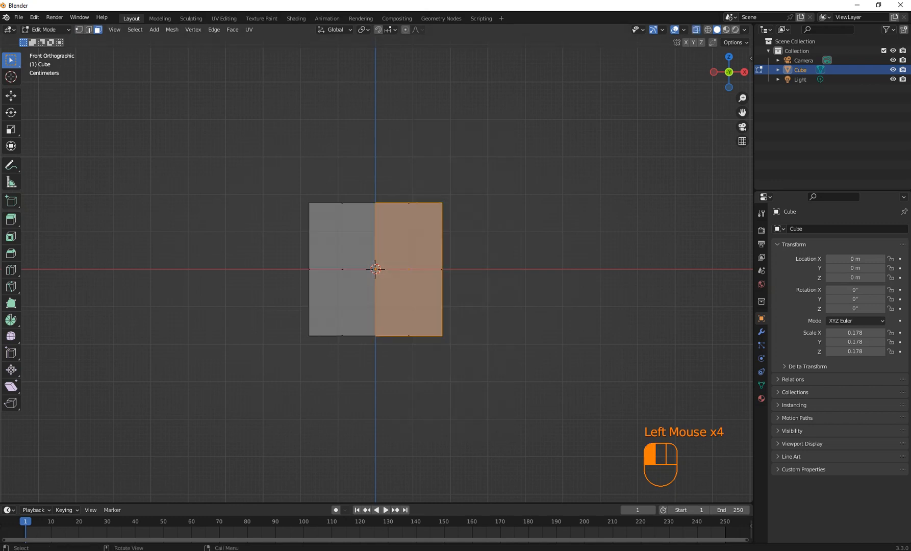
drag(586, 116, 390, 377)
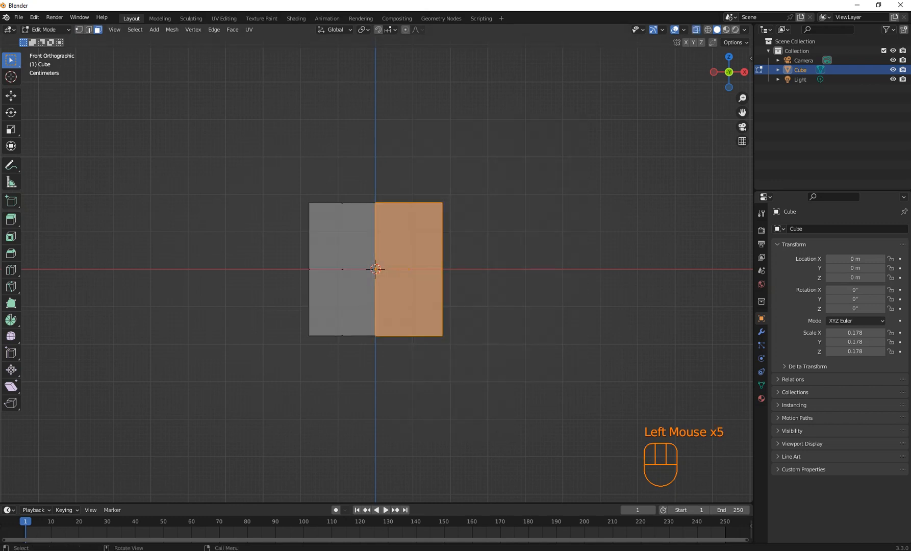
key(Delete)
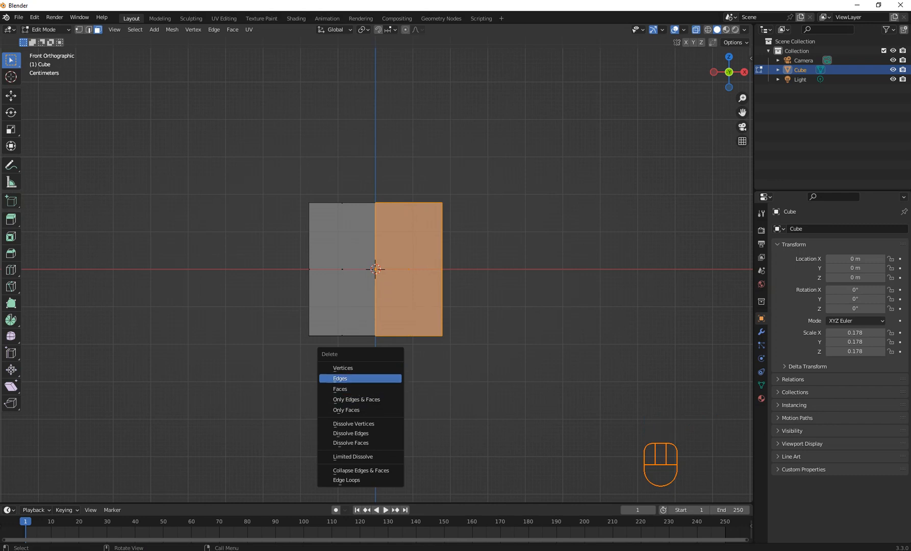
click(360, 378)
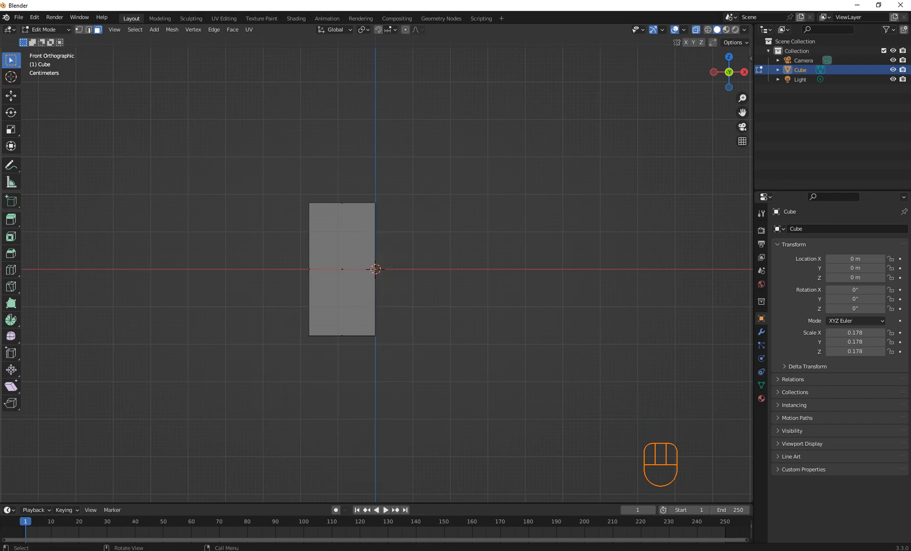
Add a Mirror modifier on the X axis to the remaining half of the cube.
click(761, 332)
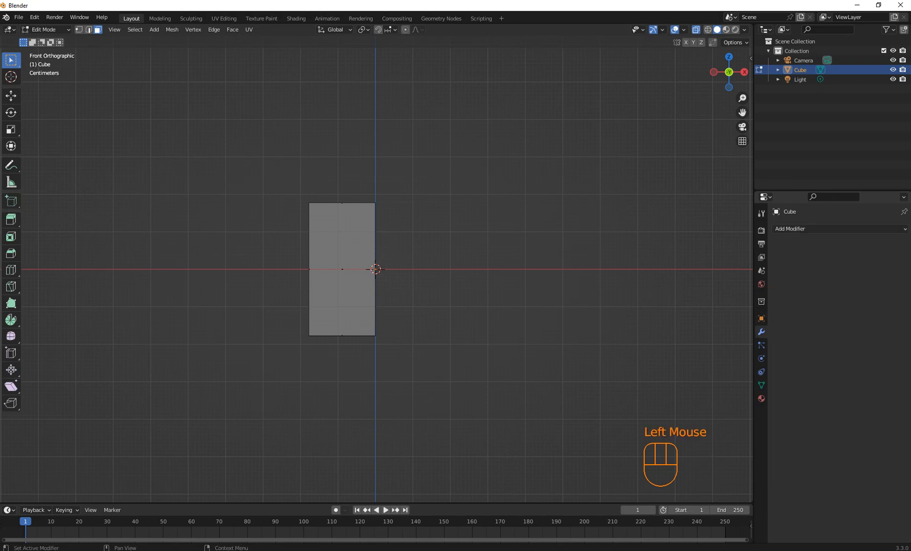
click(790, 228)
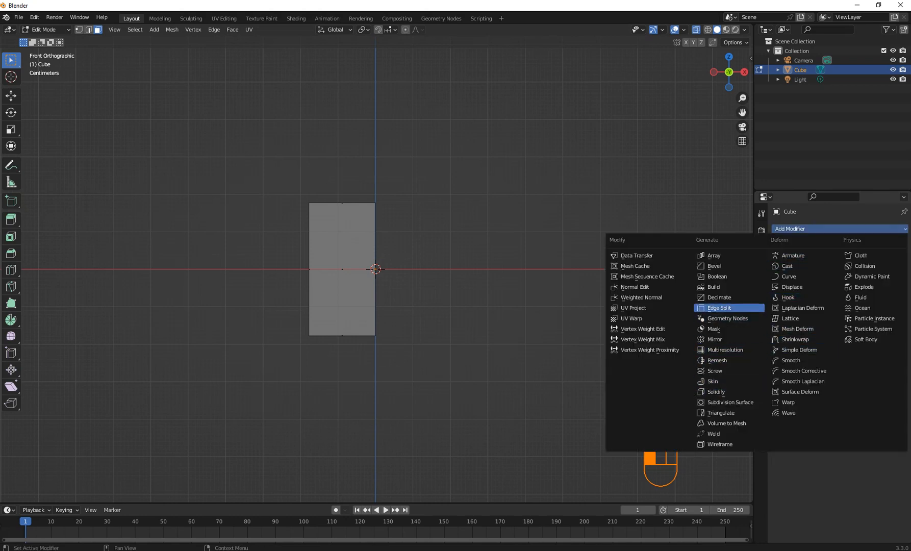
click(715, 340)
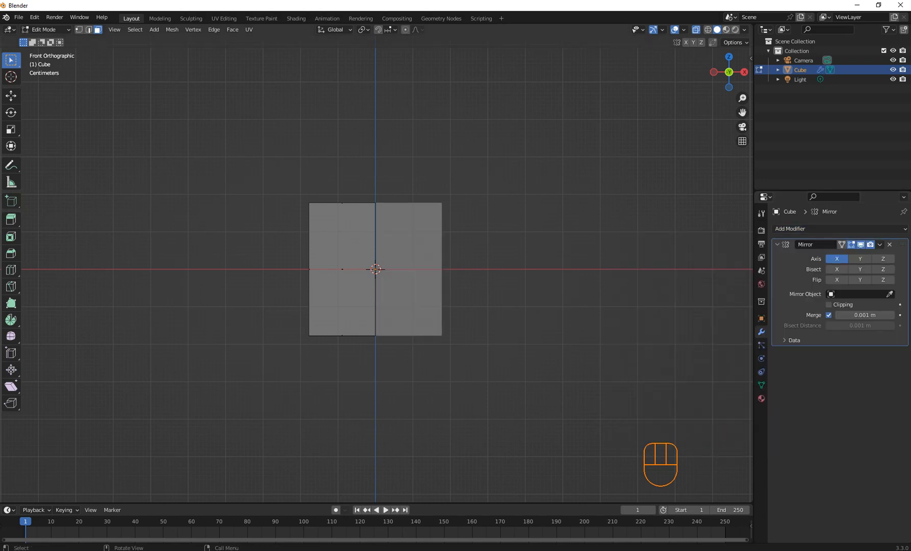
Extrude the top face of the half cube straight up by about the cube's own height.
drag(269, 171, 396, 248)
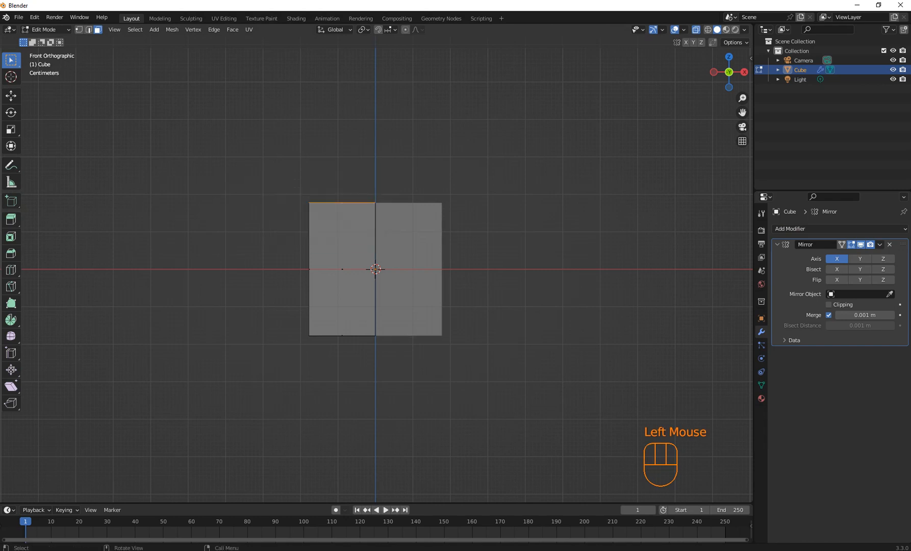
key(e)
click(357, 71)
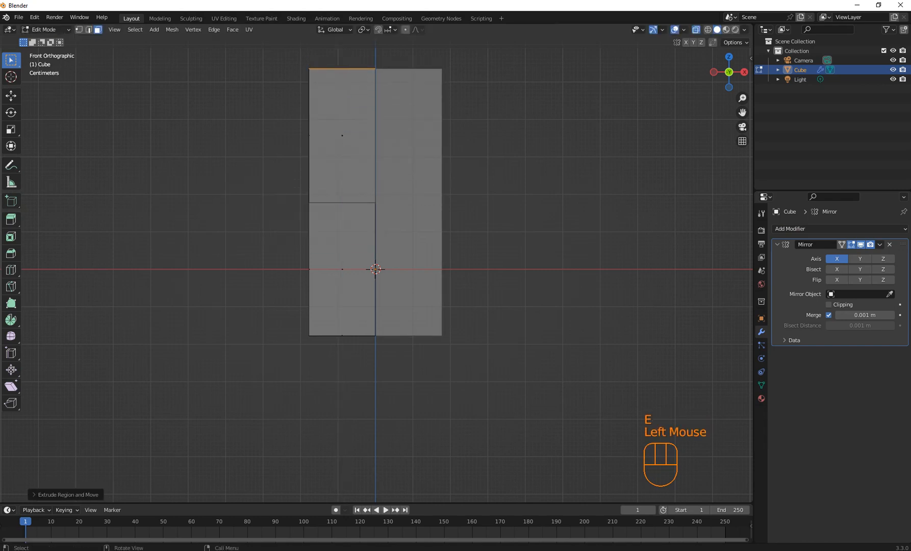
Add a horizontal loop cut midway through the extruded upper section.
scroll(375, 269, down, 2)
key(ctrl+r)
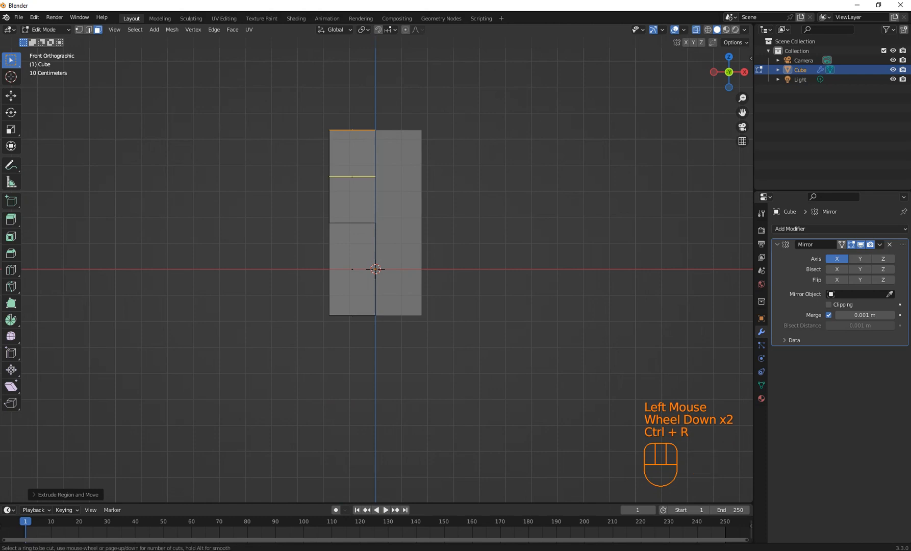
click(372, 180)
key(Escape)
drag(290, 122, 347, 169)
key(e)
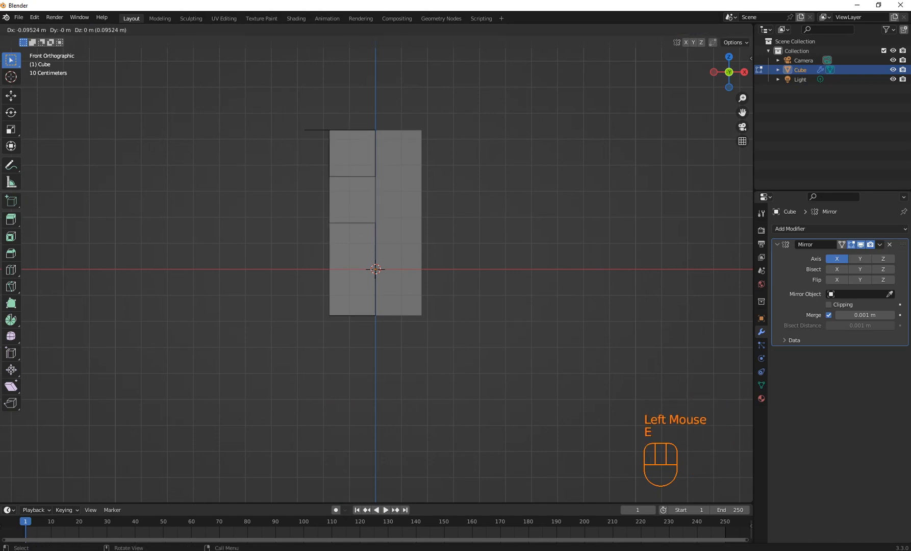
key(Escape)
Extrude the outer side face of the topmost section outward by about the half-block's width to form a side arm.
click(97, 29)
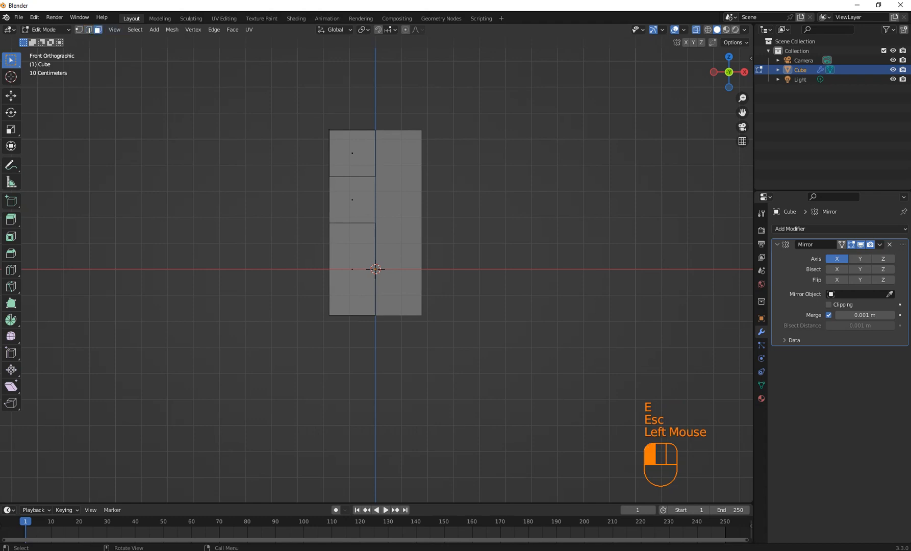
drag(289, 126, 337, 176)
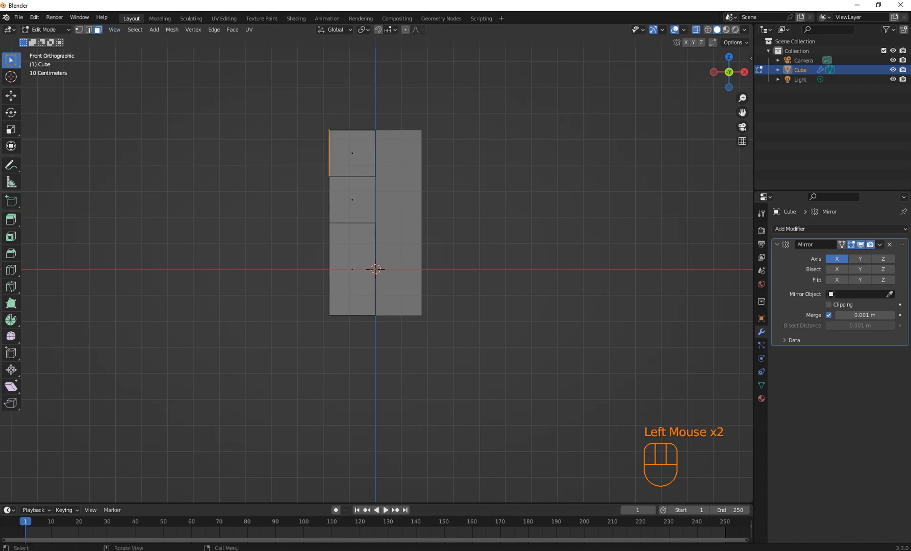
key(e)
click(257, 76)
Raise the top faces of the arm and central section along Z by about 0.1 m.
drag(257, 77, 365, 157)
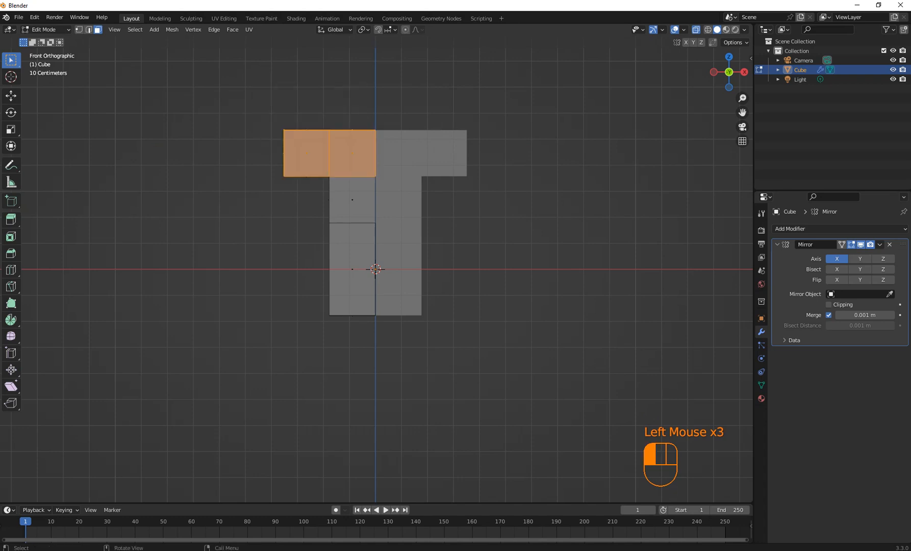
click(274, 101)
drag(274, 101, 359, 145)
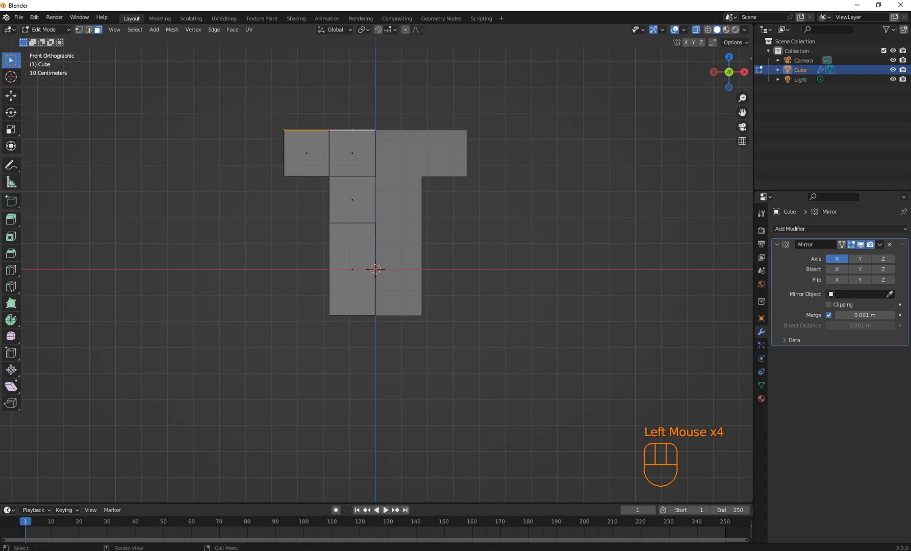
key(g)
key(z)
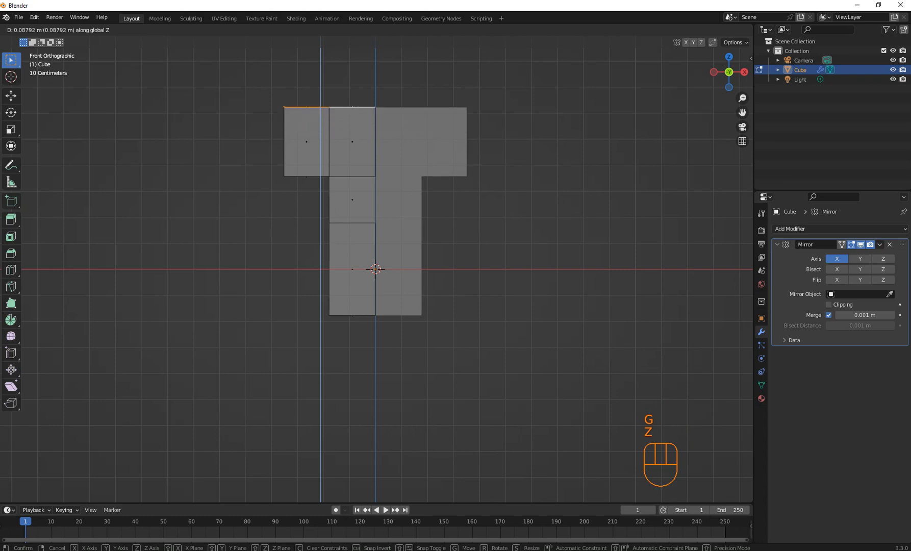
click(358, 119)
Add a vertical loop cut midway across the side arm.
drag(255, 82, 316, 136)
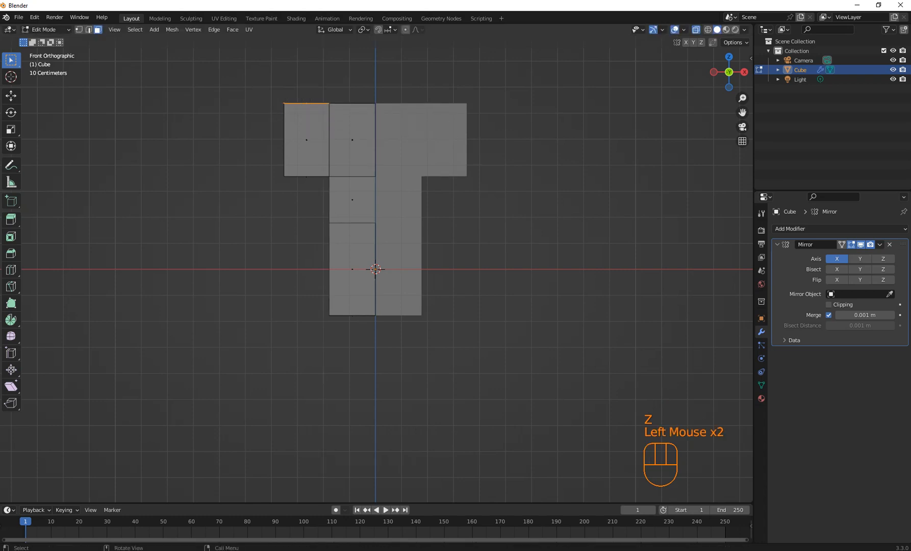
key(ctrl+r)
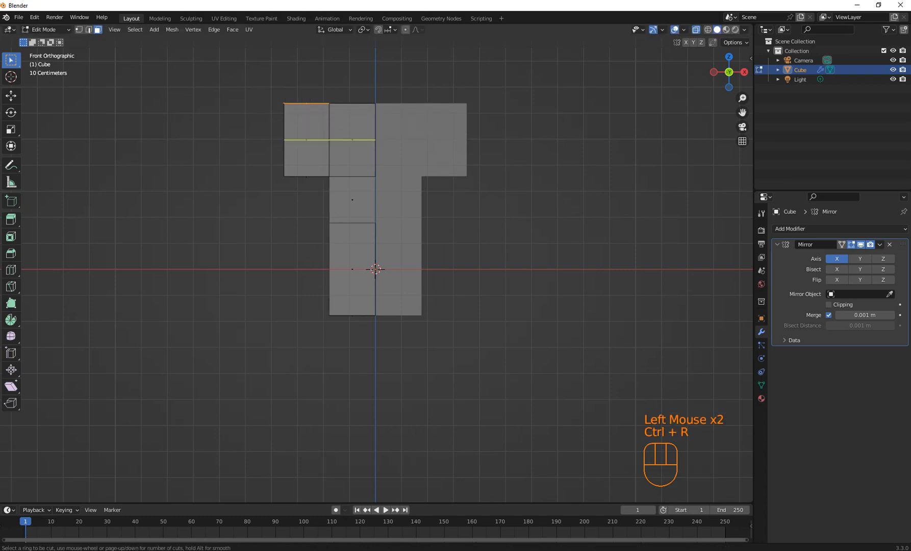
click(300, 108)
key(Escape)
drag(296, 113, 303, 145)
Move the outer end of the side arm further outward along X, making its outer segment nearly twice as wide.
drag(256, 72, 305, 199)
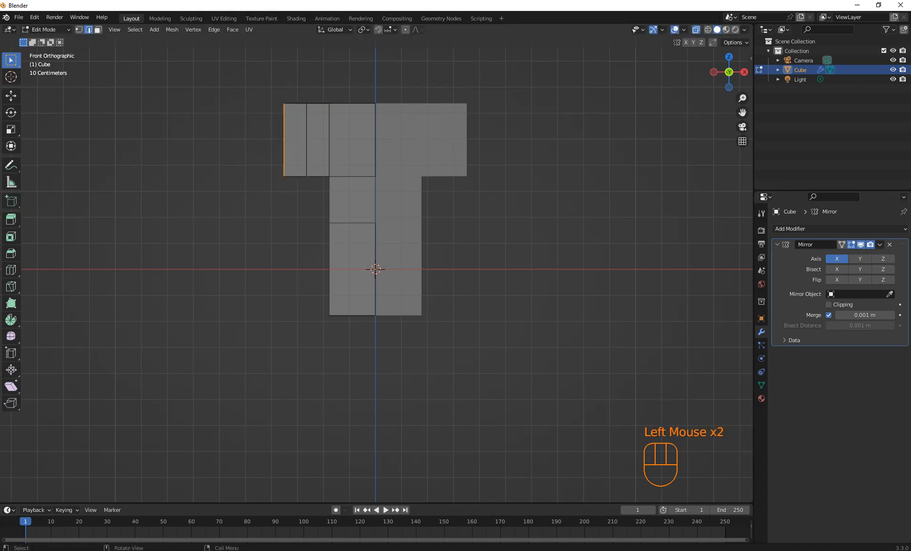
key(g)
key(x)
click(285, 199)
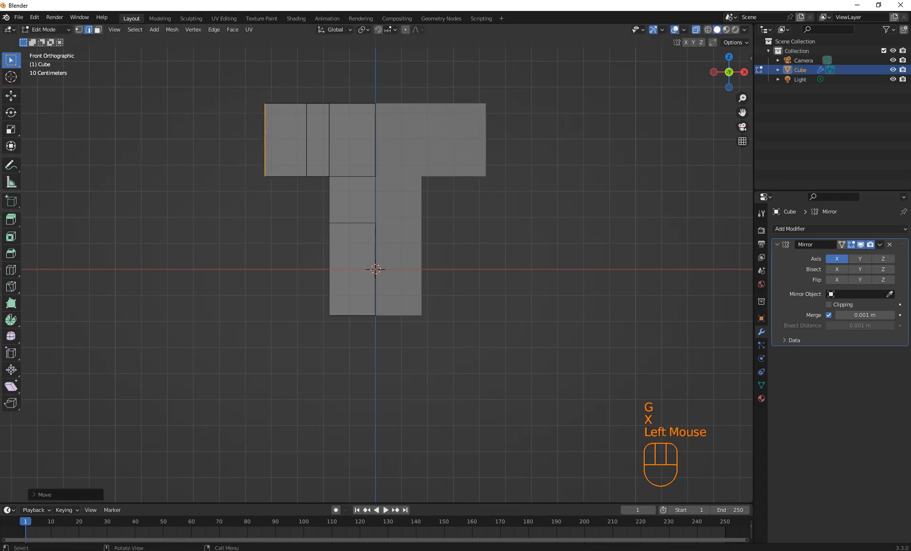
Extrude the top of the arm's outer segment upward into a prong nearly as tall as the arm.
drag(257, 69, 312, 137)
key(e)
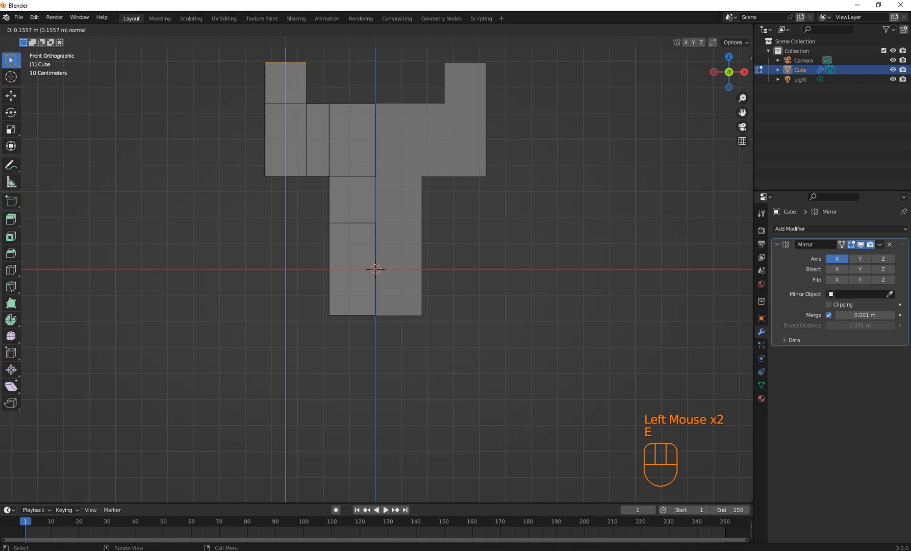
click(311, 73)
Move the inner underside edges of the arm down to form a straight diagonal slope from its outer corner to the stem.
scroll(311, 72, down, 1)
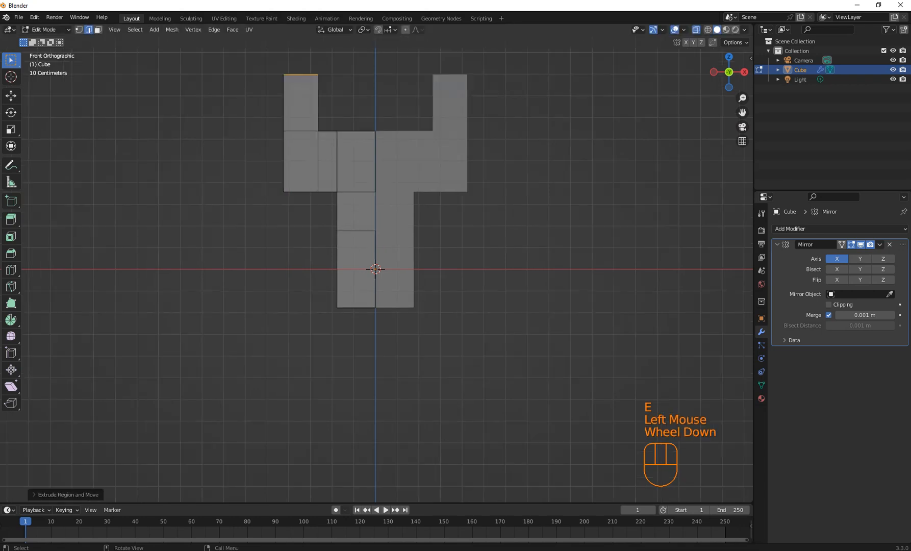
shift+middle_drag(312, 73, 306, 110)
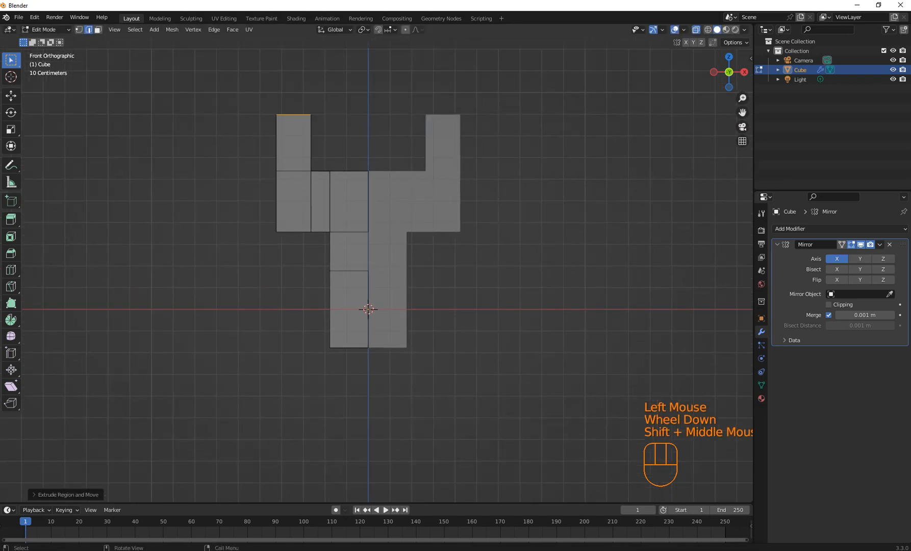
scroll(306, 110, up, 2)
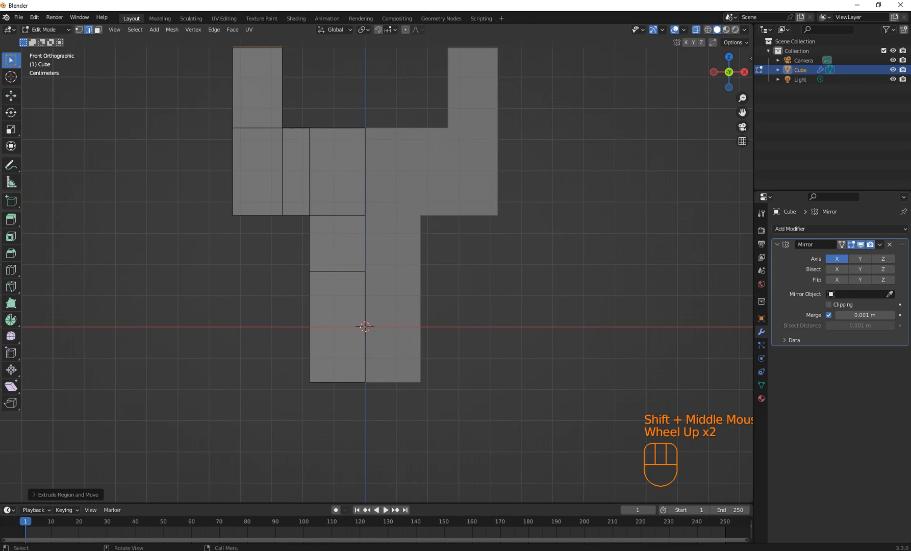
click(295, 215)
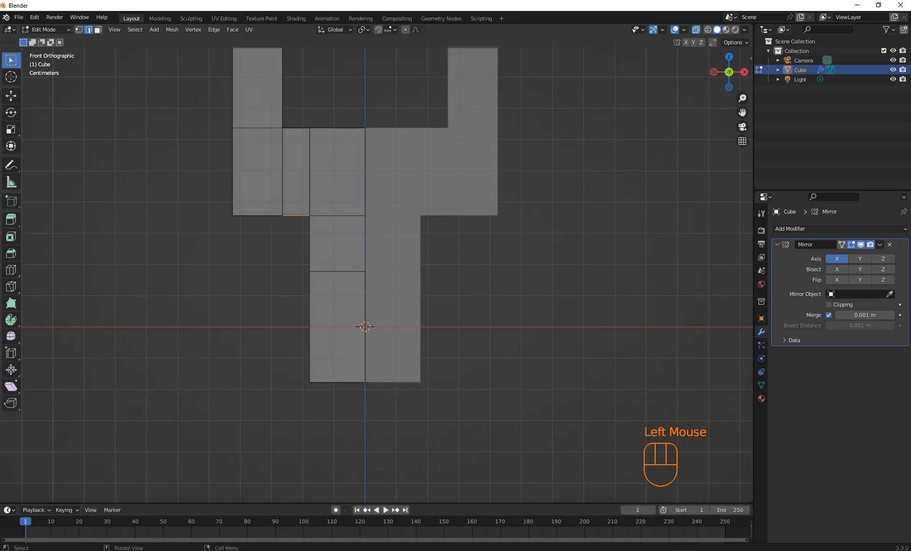
key(g)
click(282, 241)
drag(273, 225, 306, 260)
key(g)
click(298, 273)
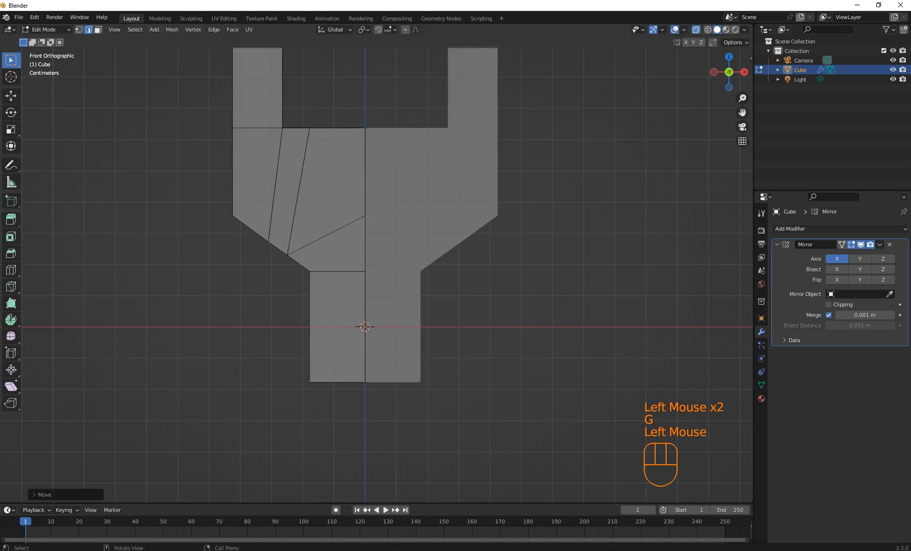
Move the stem's upper and lower outer edges inward toward the centre line, also raising the lower one slightly.
double_click(306, 270)
key(g)
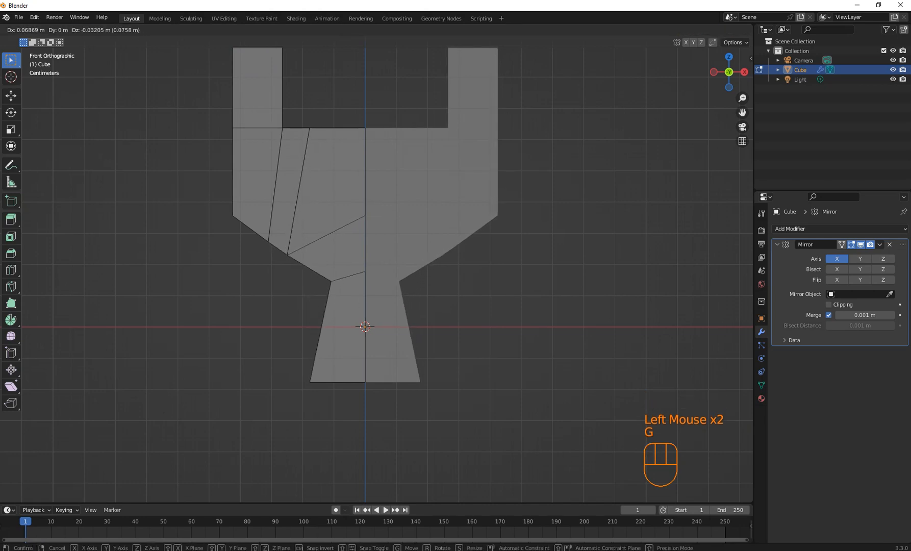
click(335, 283)
double_click(310, 381)
key(g)
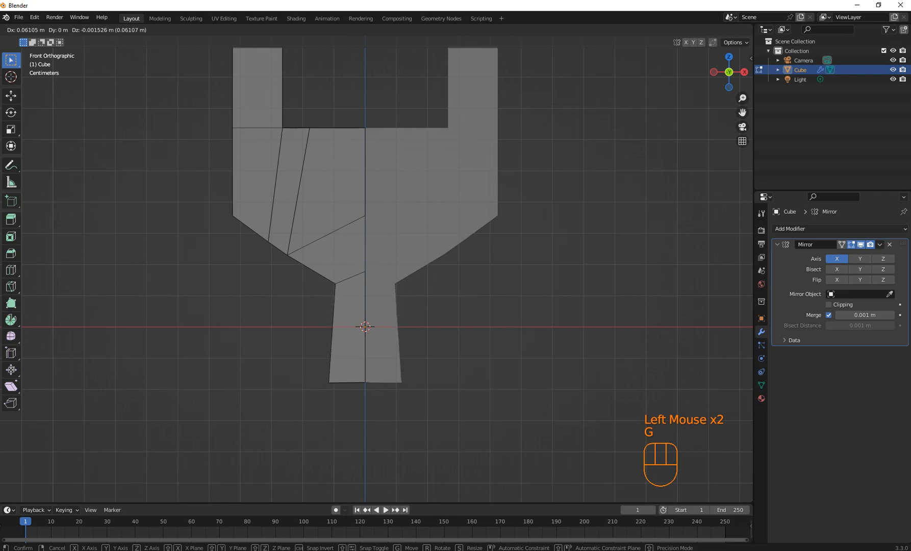
click(342, 380)
Move the stem's upper outer edge partway back outward so the stem tapers toward its lower end.
click(331, 283)
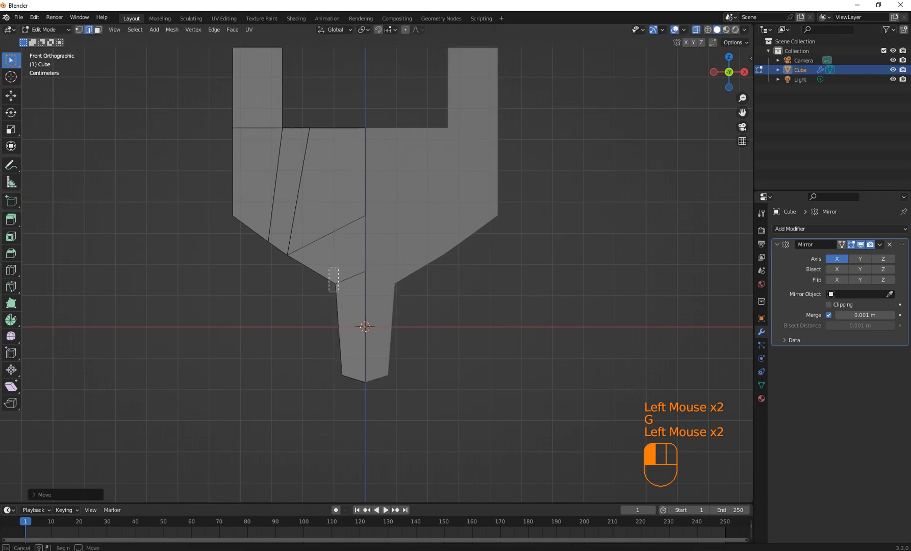
click(333, 283)
key(g)
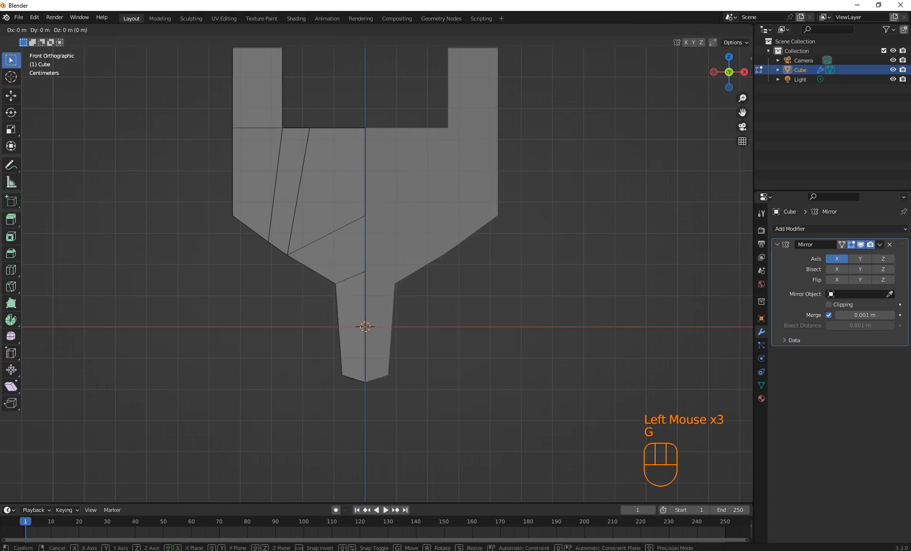
click(319, 279)
Move the arm's lower outer corner up and slightly inward, and raise the sloping underside edges up and toward the centre.
click(232, 214)
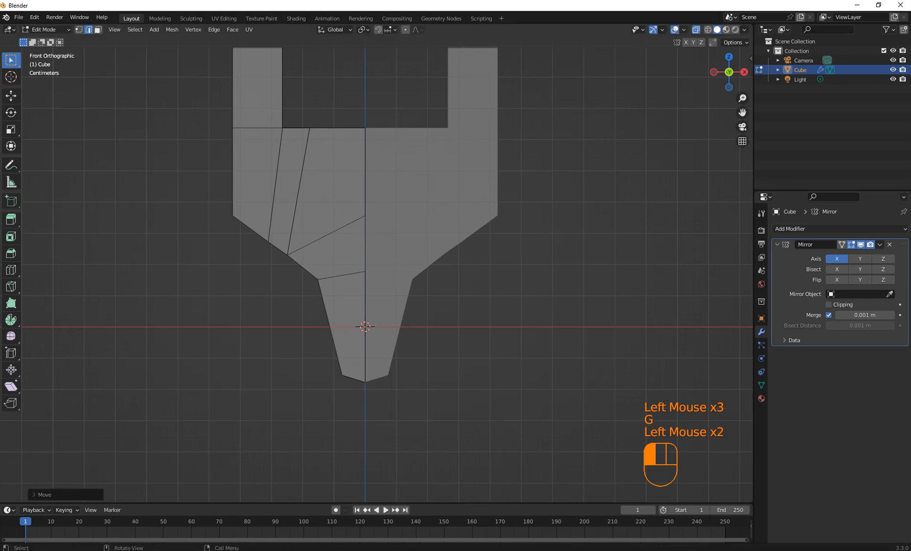
key(g)
click(240, 187)
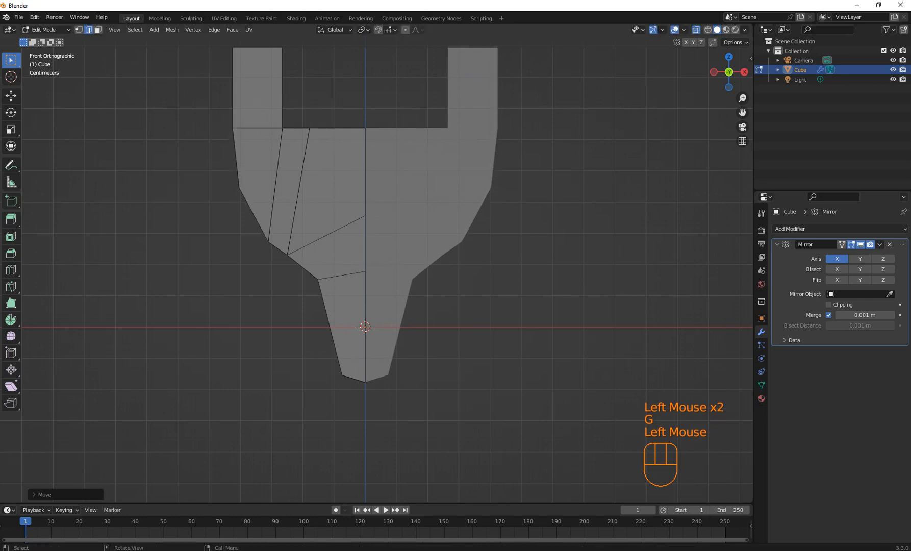
drag(323, 220, 249, 281)
key(g)
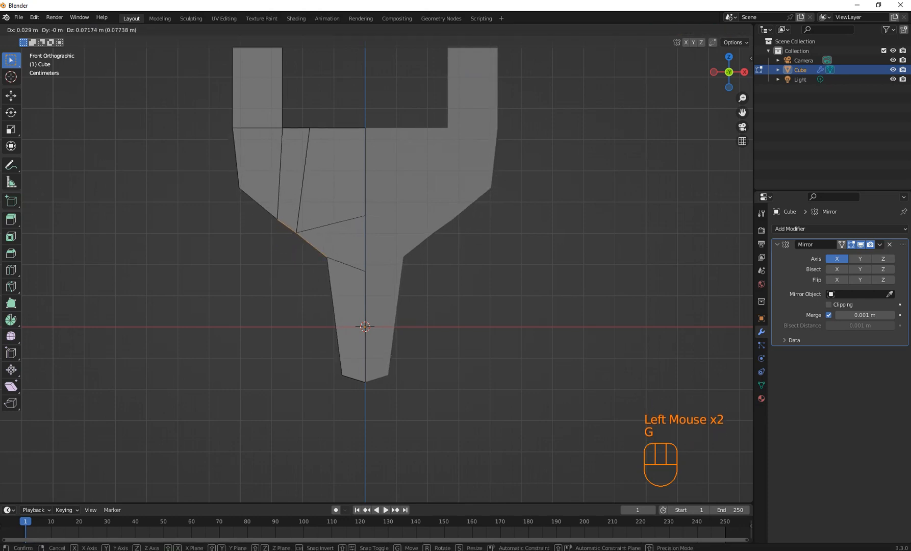
click(256, 259)
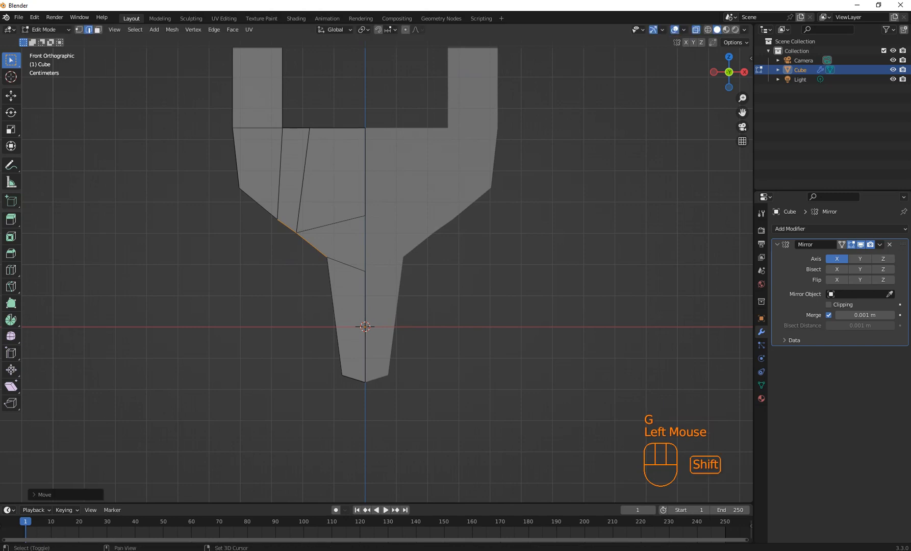
Lower the centre edge of the arm's top surface along Z to form a shallow V between the prongs.
shift+middle_drag(388, 275, 371, 343)
drag(322, 167, 394, 198)
key(g)
key(z)
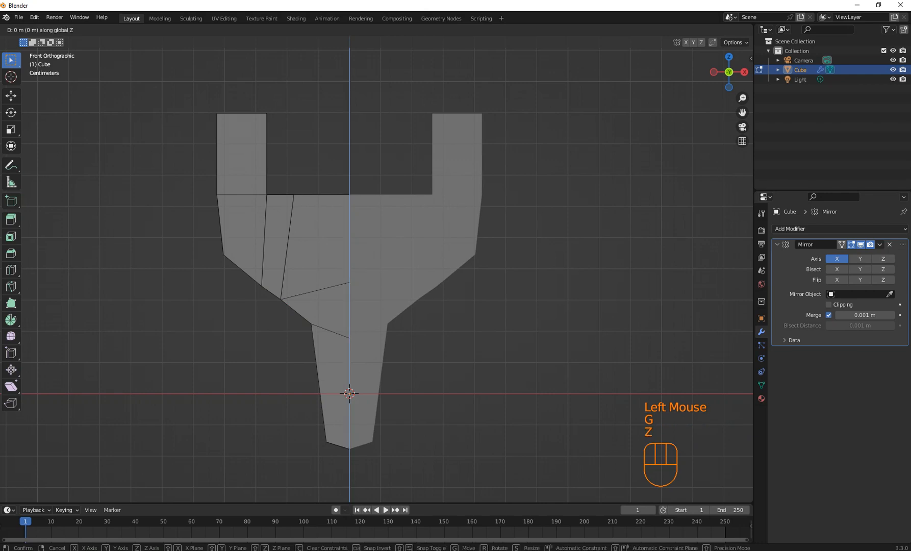
click(394, 229)
Move the top edge between the prong and the centre down and slightly outward to round the notch.
drag(313, 177, 291, 198)
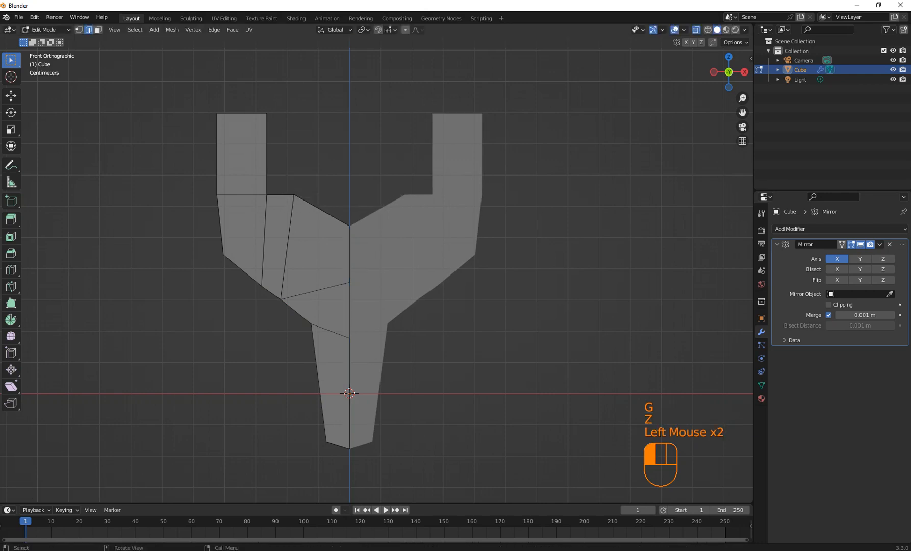
key(g)
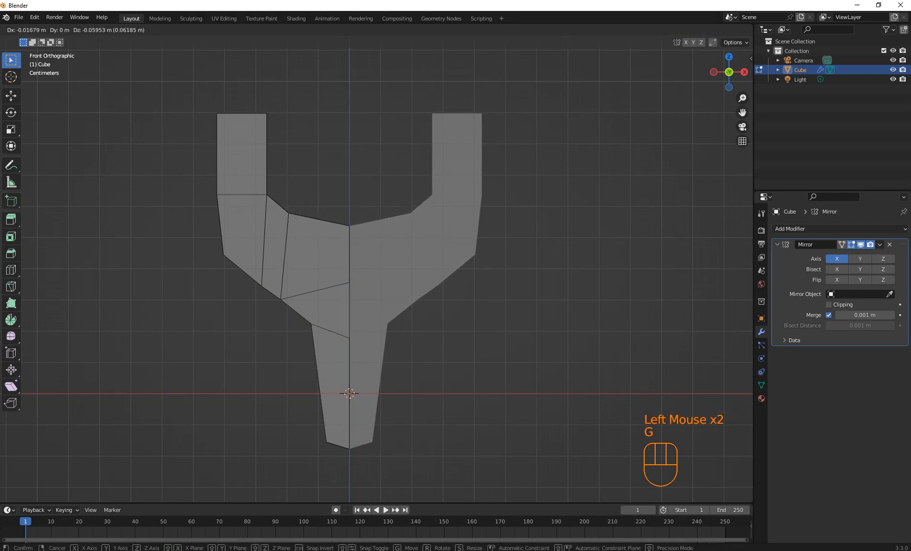
click(287, 216)
Scale the prong's top face down to about 0.61 to taper the prong.
drag(279, 88, 243, 175)
drag(200, 85, 273, 141)
key(s)
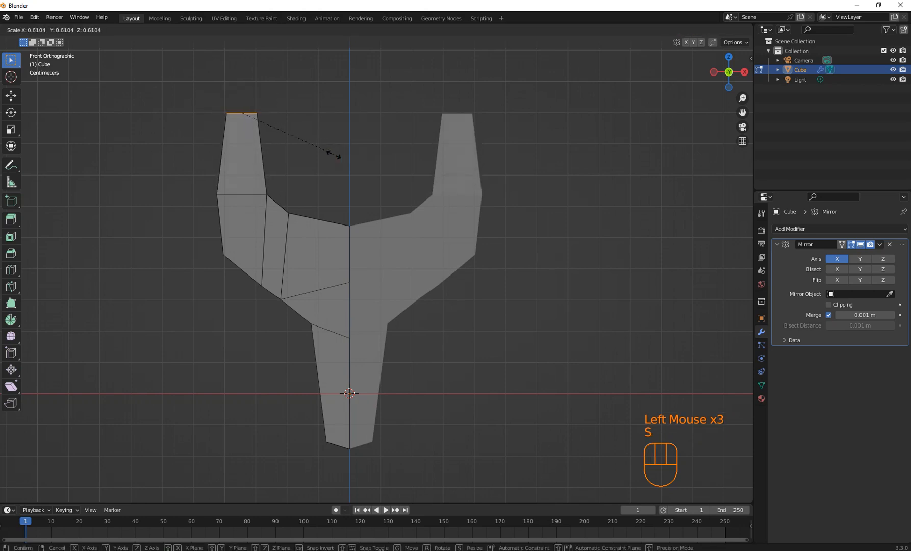
click(334, 155)
Move the inner edge at the prong's base outward and slightly up so the prong's inner side runs vertical.
drag(315, 164, 256, 207)
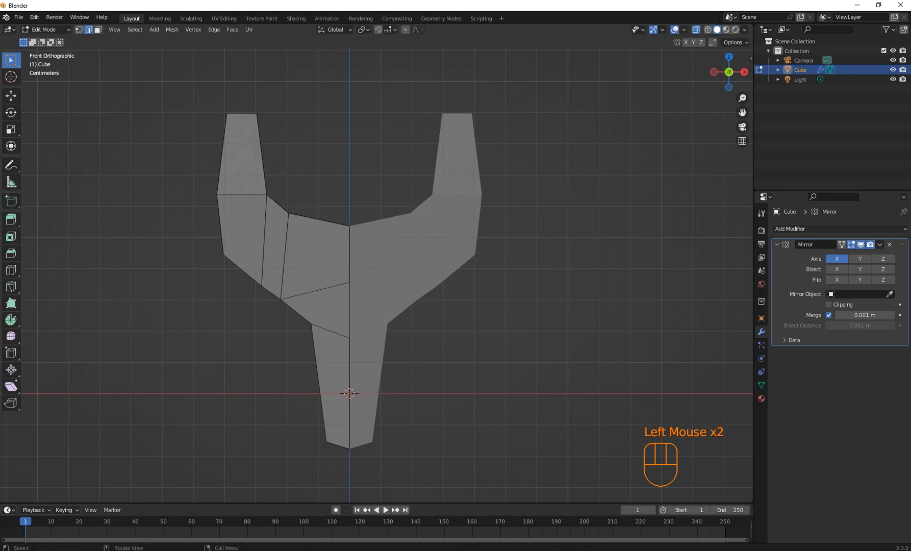
key(g)
click(247, 203)
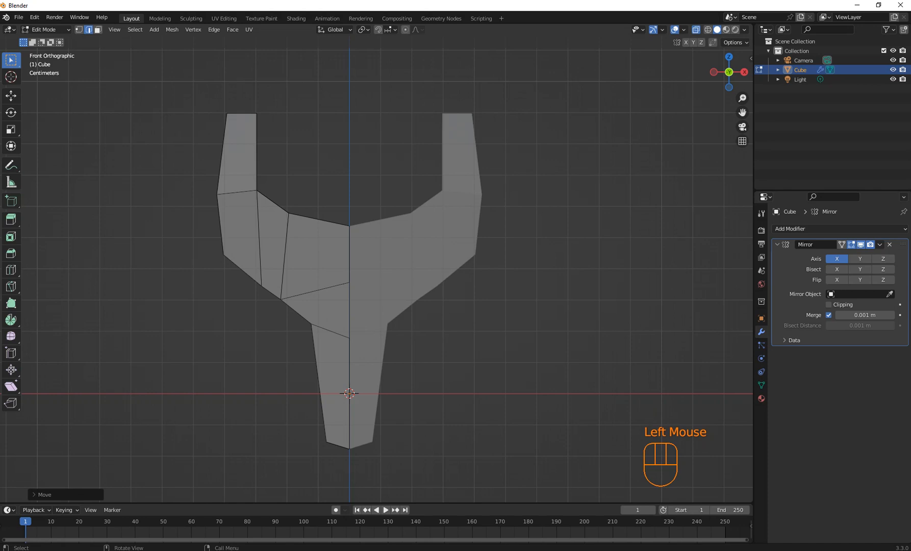
Scale the whole fork in Object Mode along Y to about a third of its thickness.
key(Tab)
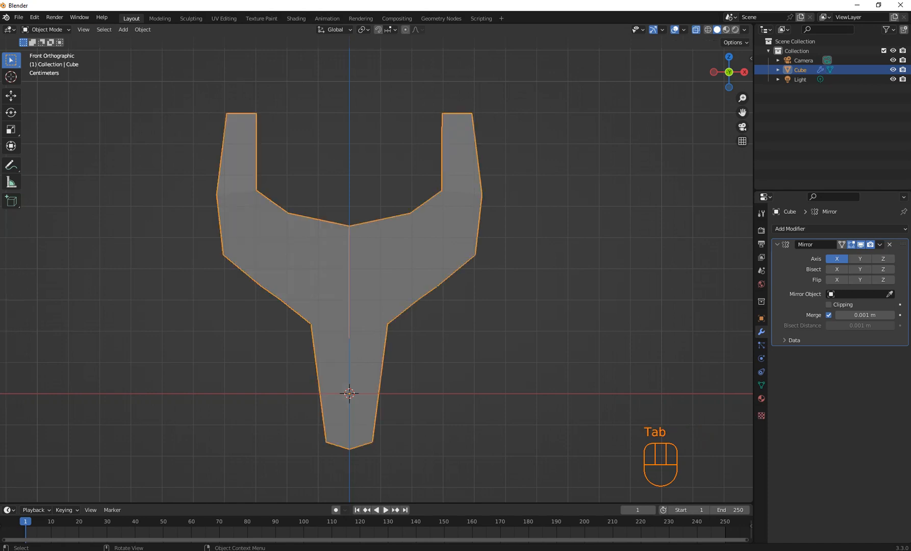
key(KP_3)
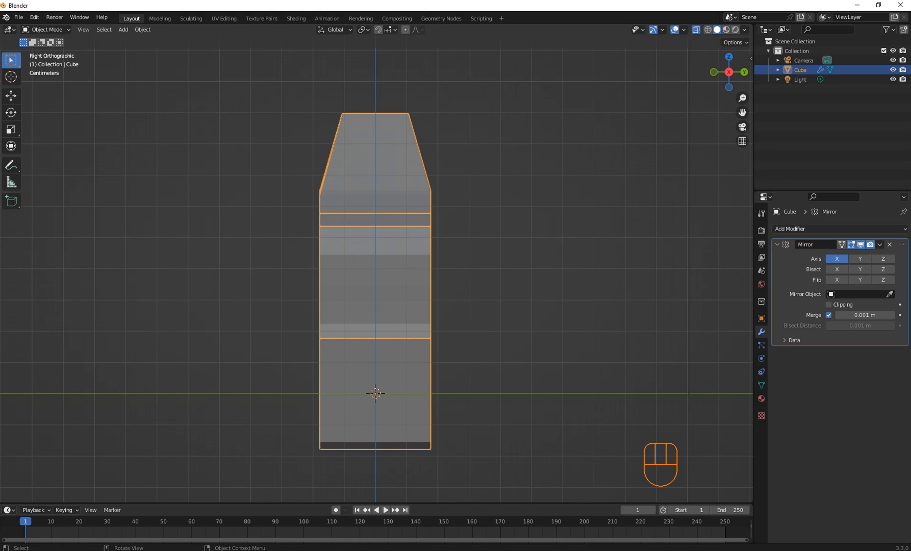
key(s)
key(y)
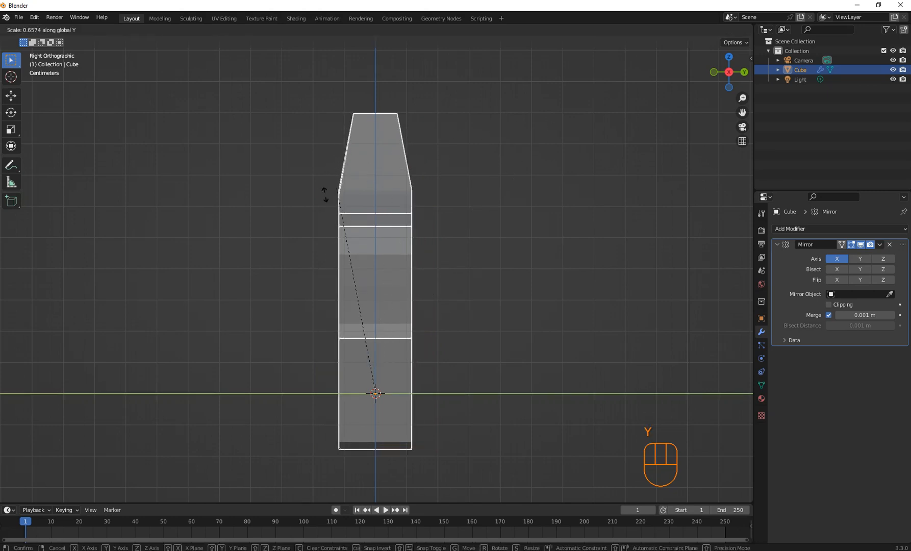
click(377, 291)
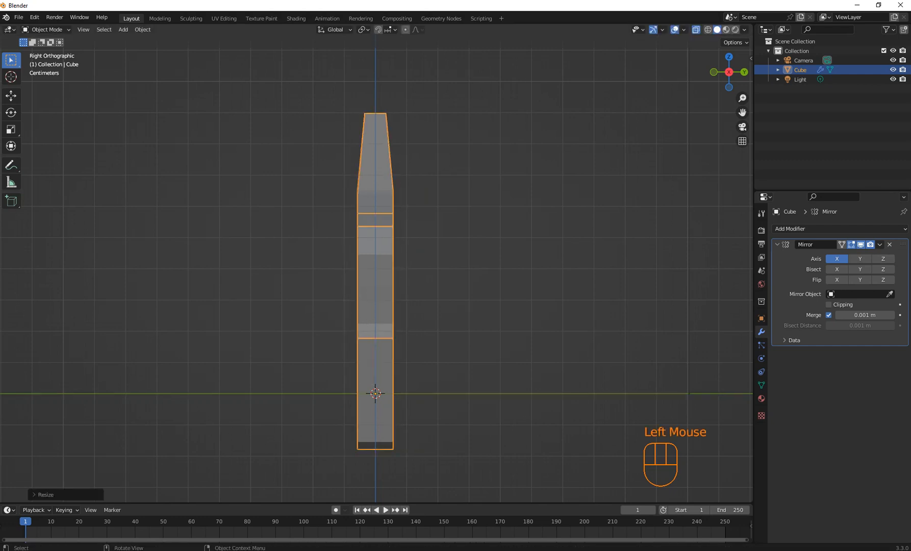
Turn on proportional editing in Edit Mode and select the fork's middle section between the top notch and the arm's lower outer corner.
drag(325, 183, 452, 301)
click(459, 296)
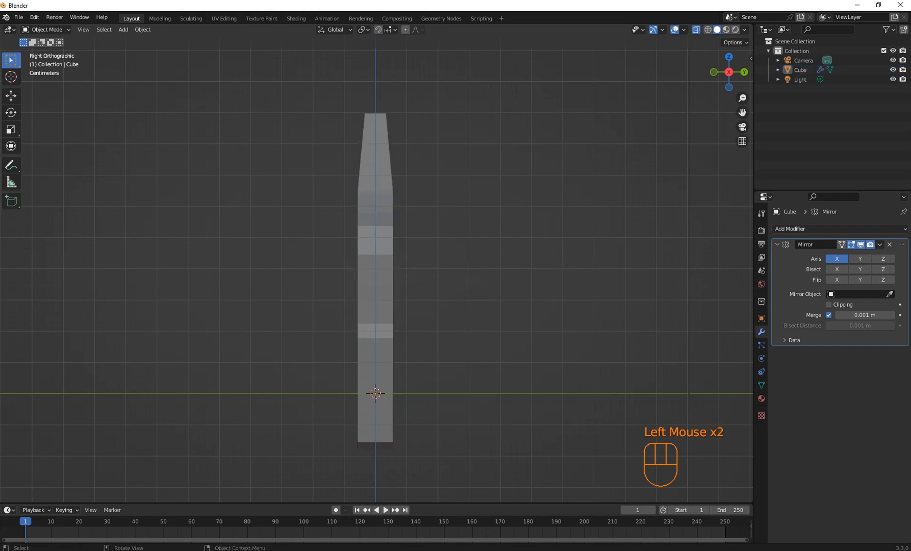
drag(468, 206, 316, 313)
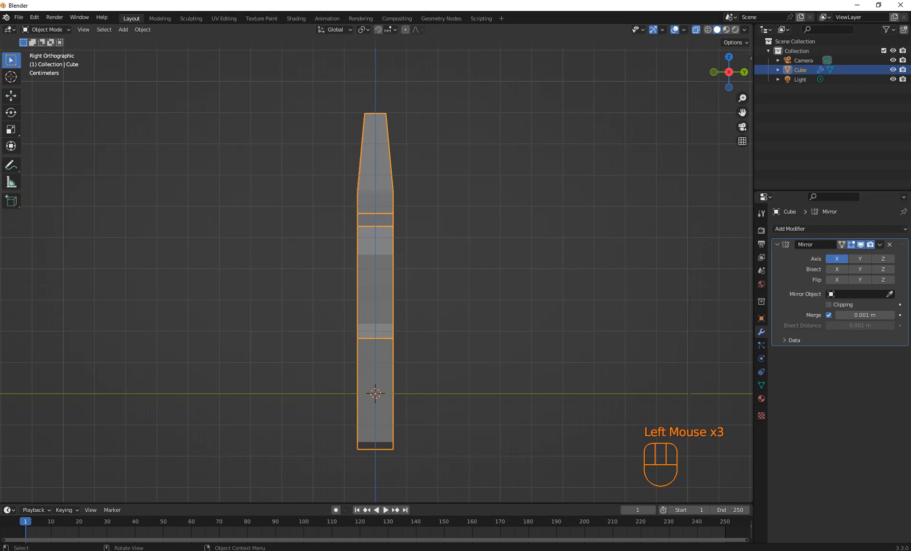
key(Tab)
drag(451, 152, 303, 308)
click(304, 309)
drag(440, 189, 329, 305)
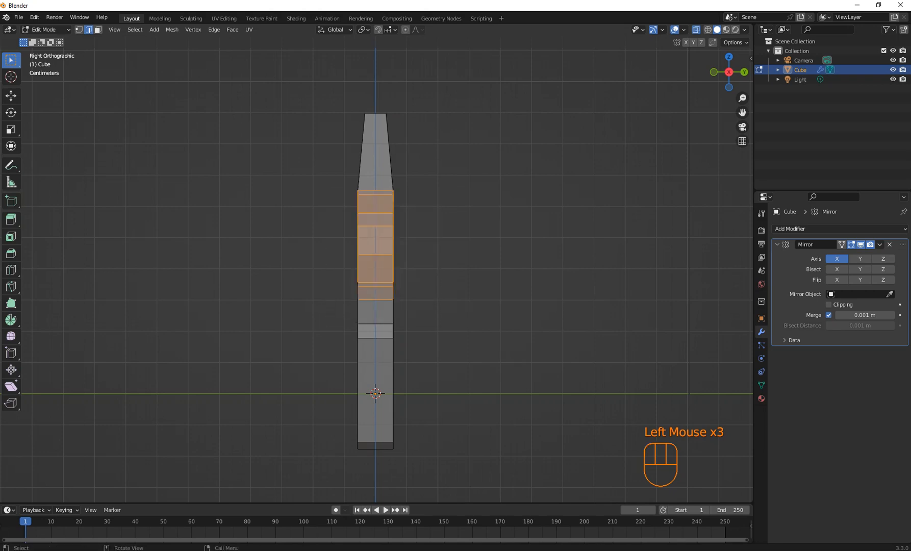
click(405, 29)
click(442, 160)
drag(442, 160, 333, 280)
click(431, 201)
drag(432, 200, 332, 301)
Scale the selected middle section along Y to about 2.05 with smooth proportional falloff at size 0.42.
key(s)
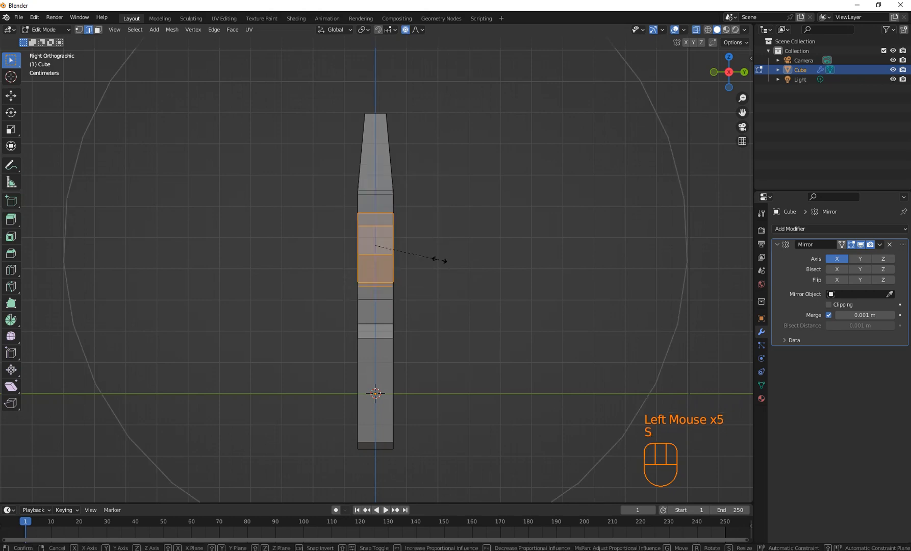
key(x)
key(y)
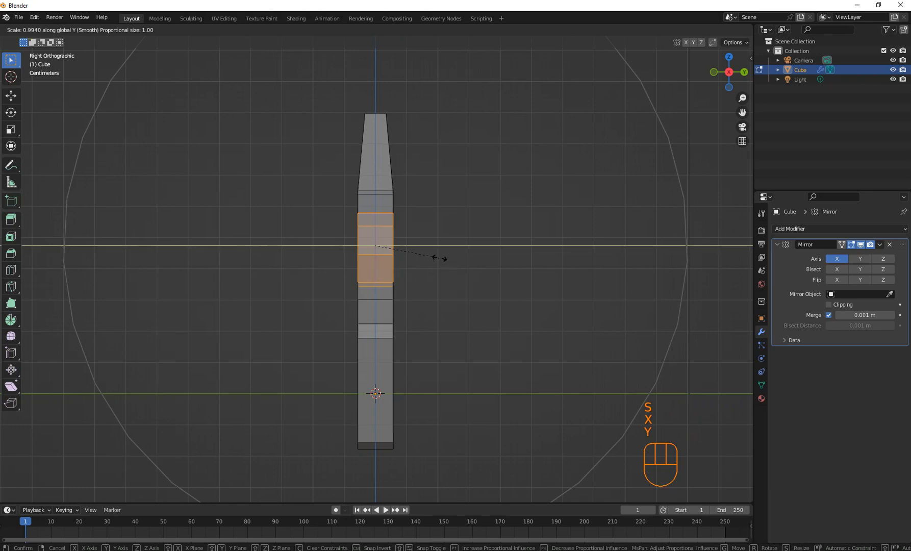
scroll(437, 259, up, 4)
scroll(434, 257, down, 1)
scroll(434, 257, up, 1)
scroll(433, 257, up, 4)
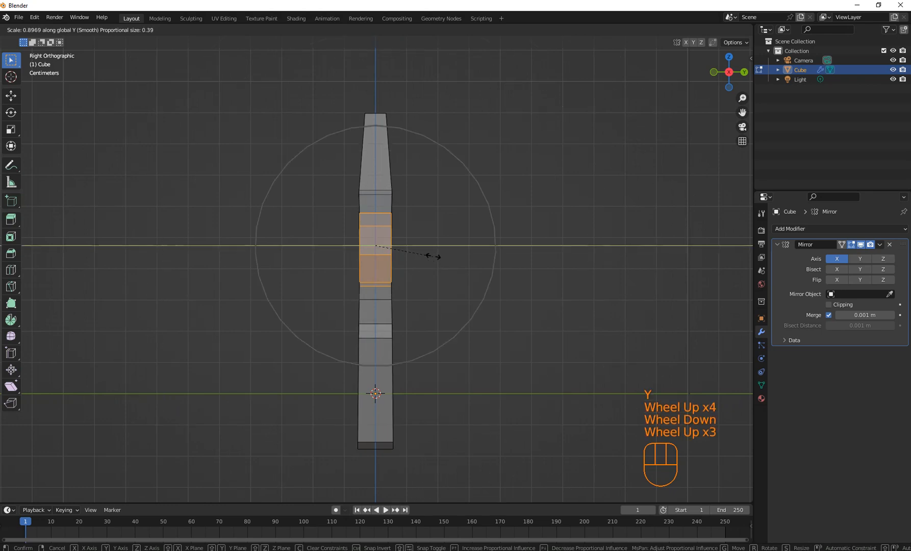
scroll(471, 267, down, 6)
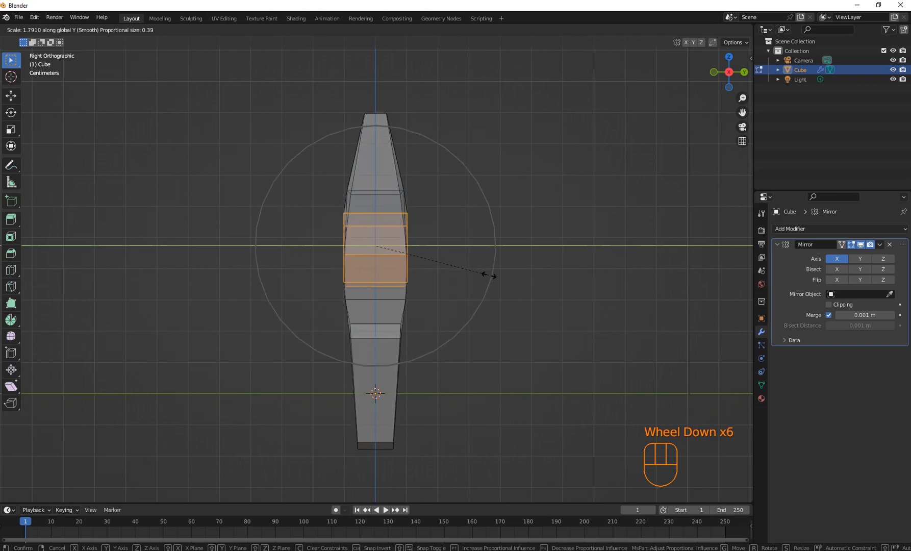
scroll(488, 275, down, 1)
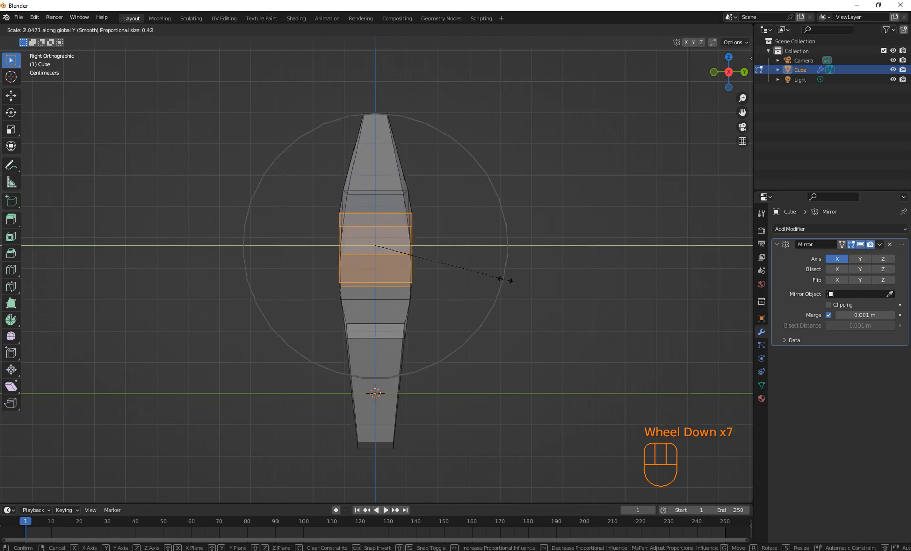
click(507, 278)
Return to Object Mode and deselect the fork after checking its thickened middle in perspective.
middle_drag(506, 278, 556, 280)
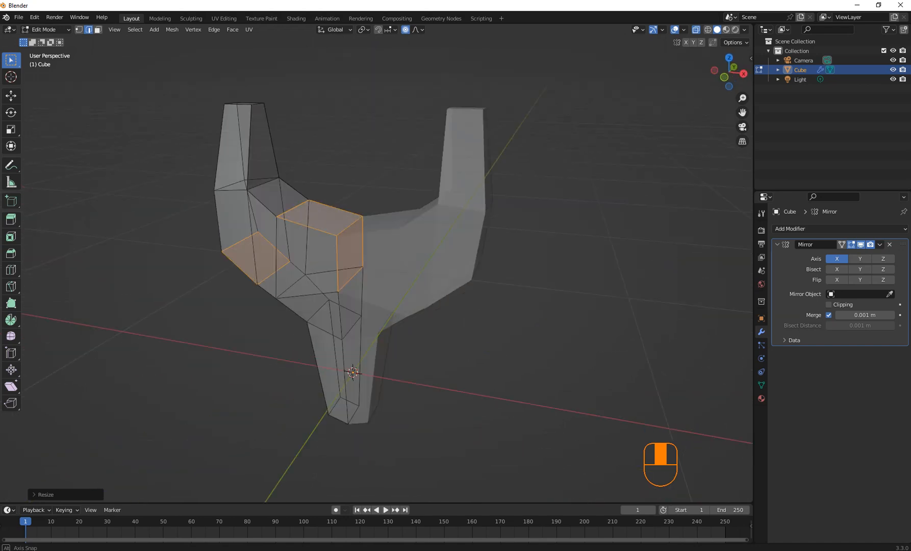
click(559, 280)
key(Tab)
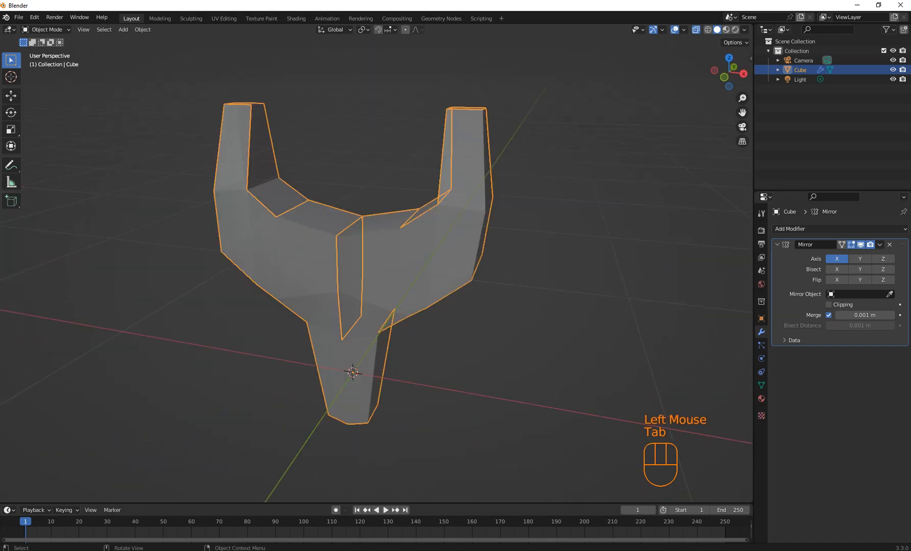
middle_drag(558, 280, 561, 255)
click(540, 262)
Add a cube mesh in front view and scale it down to less than half the stem's width.
key(KP_1)
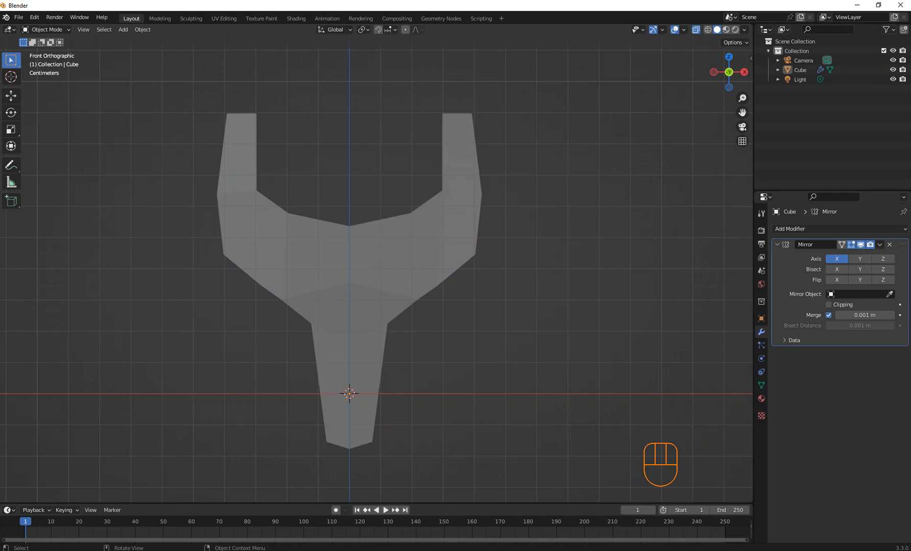
key(shift+a)
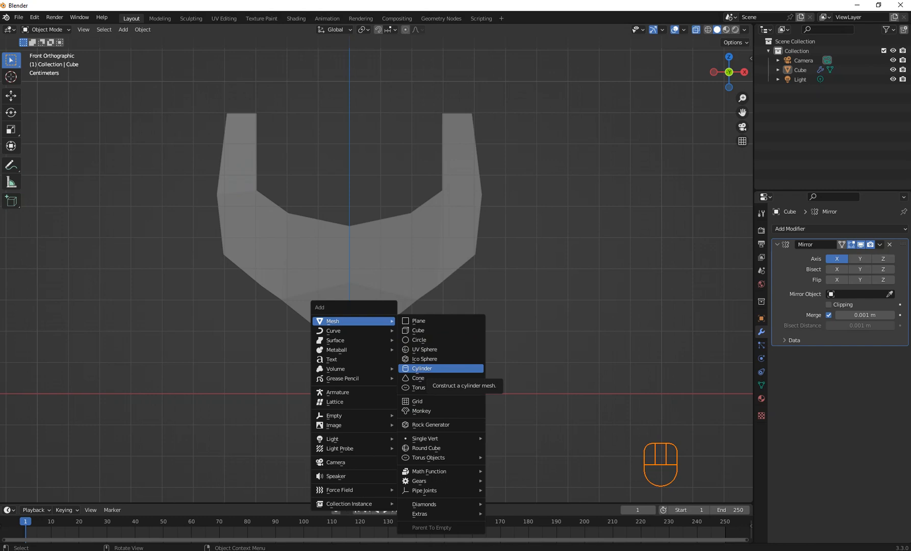
click(418, 330)
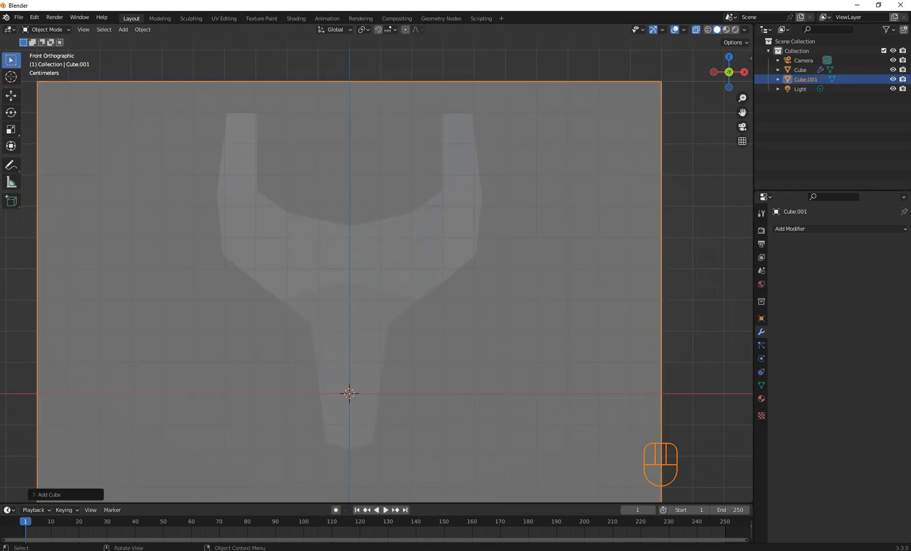
key(s)
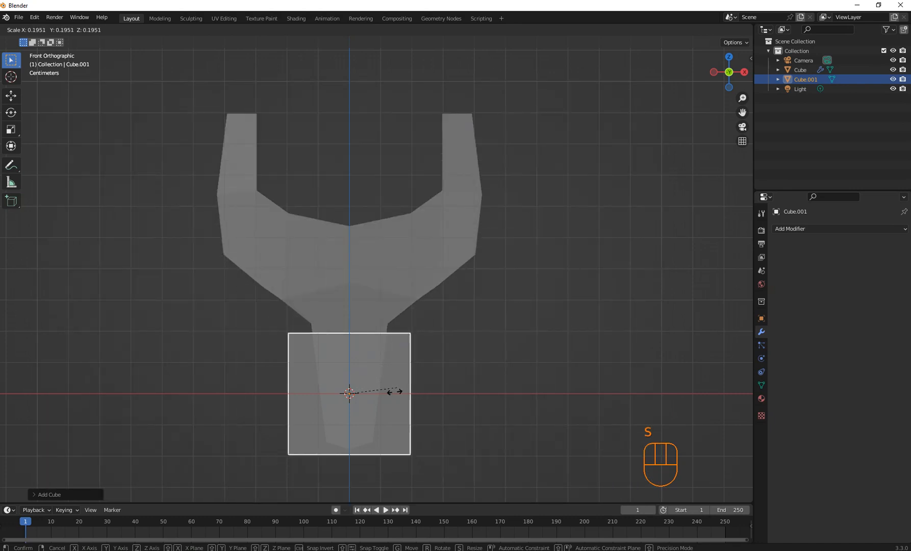
click(356, 393)
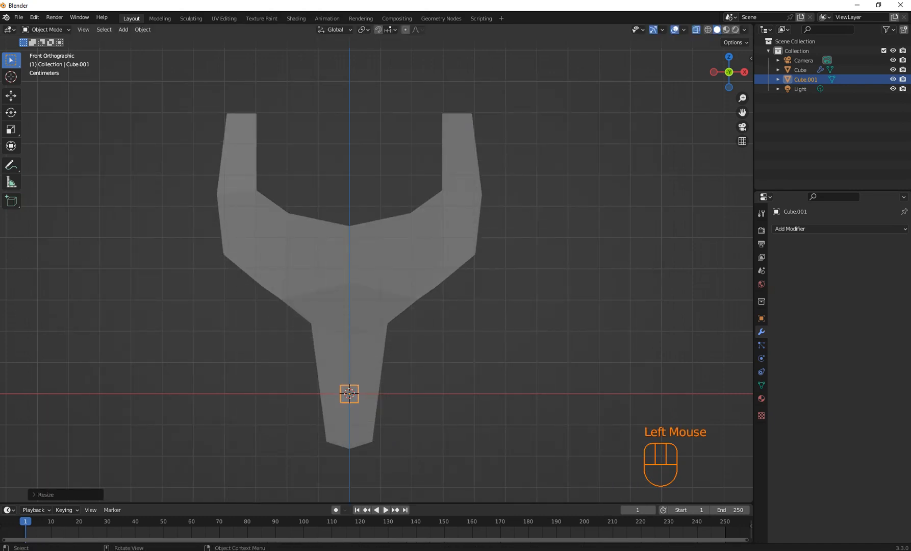
key(s)
click(396, 389)
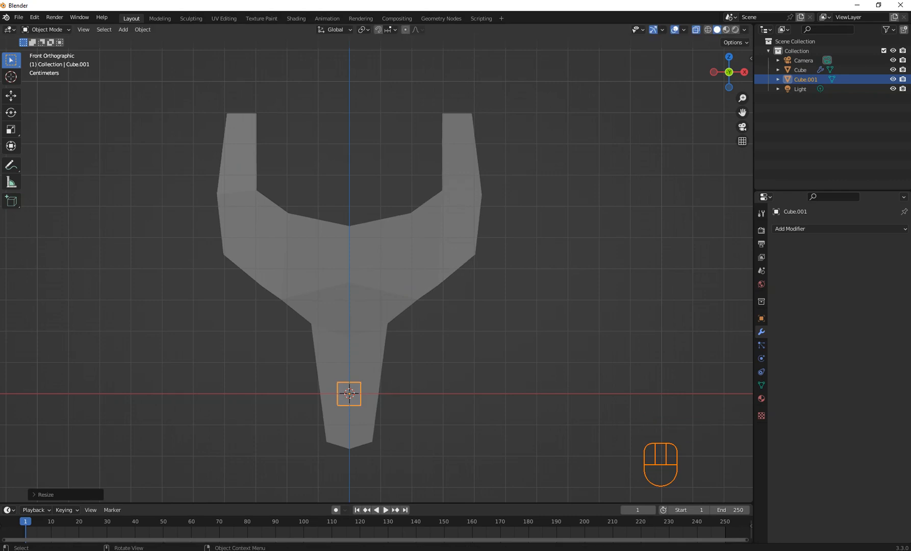
Move the small cube up along Z by about 0.82 m, placing it between the upper parts of the fork's arms.
key(g)
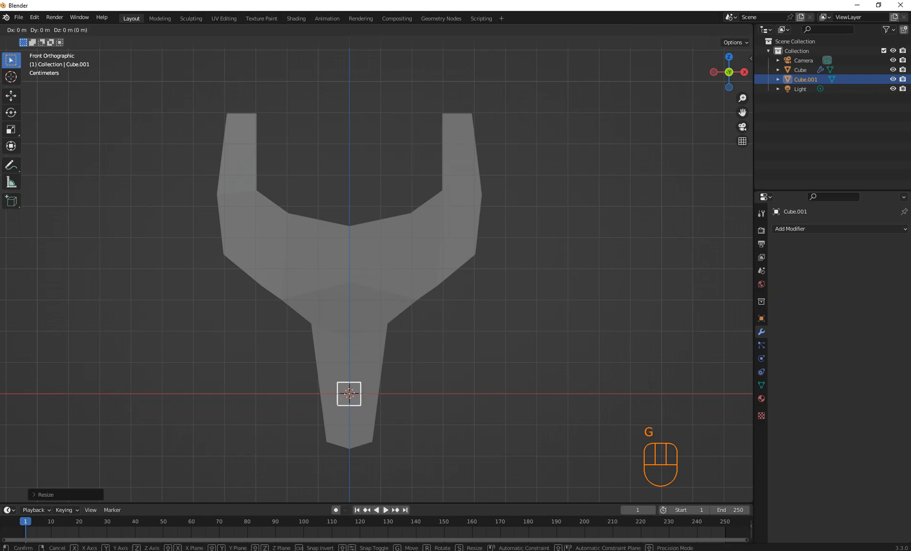
key(z)
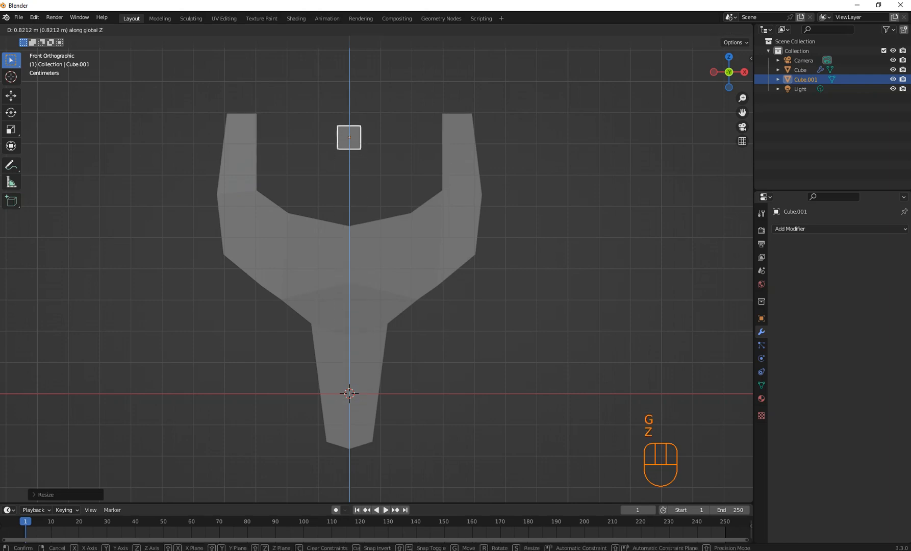
click(423, 267)
Scale the cube along X only, stretching it into a crossbar that reaches slightly past the outer edges of both arms.
key(s)
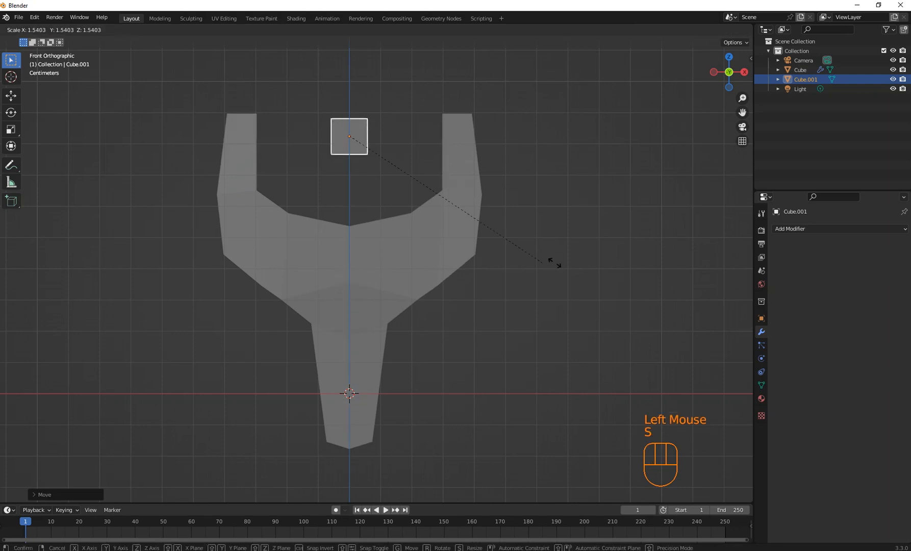
key(y)
key(z)
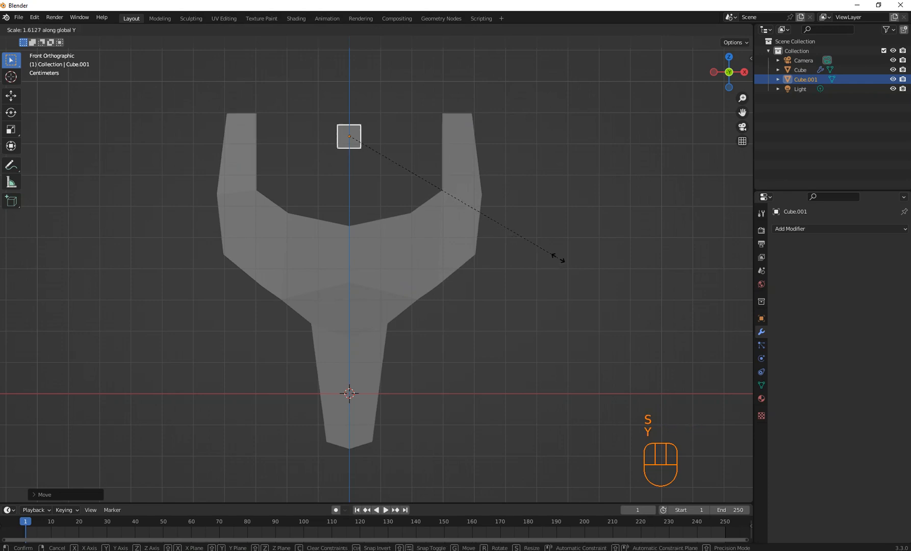
key(x)
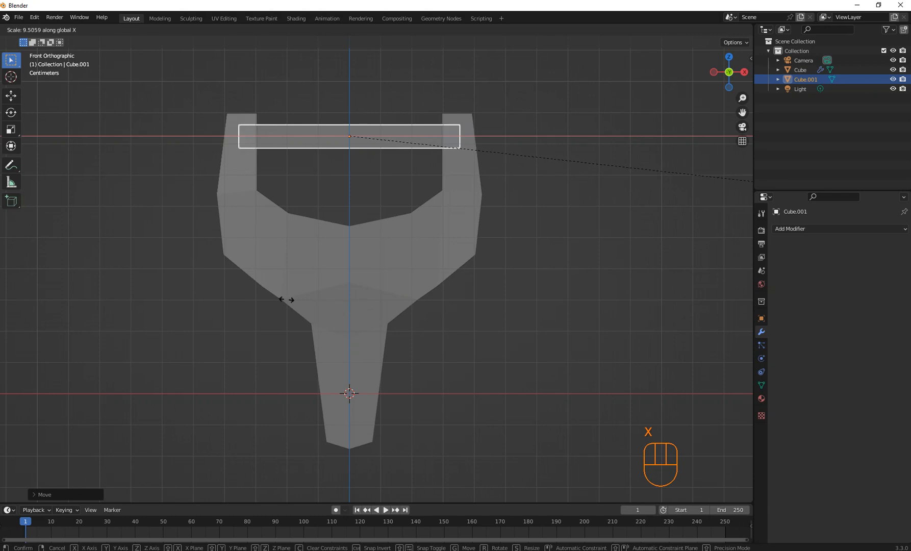
click(550, 287)
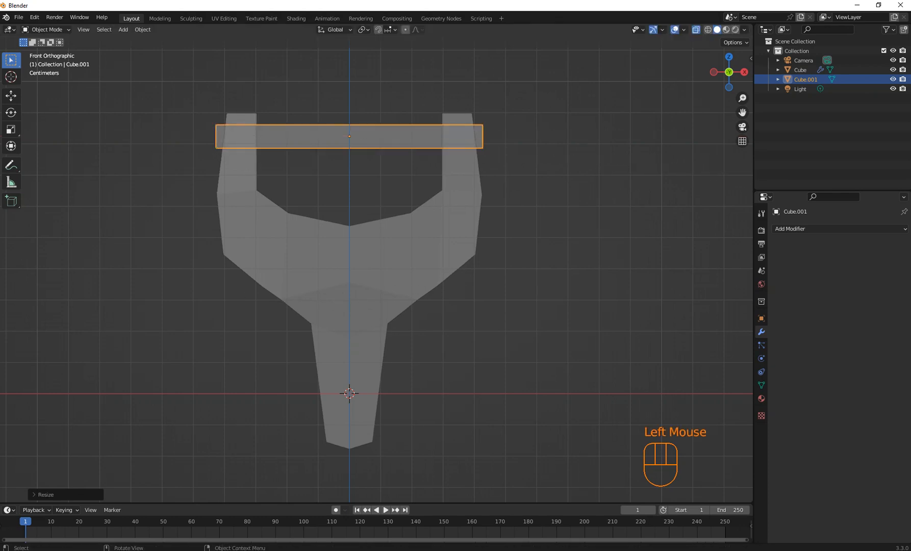
Duplicate the crossbar and place the copy about 0.05 m lower, partly overlapping the original.
key(shift)
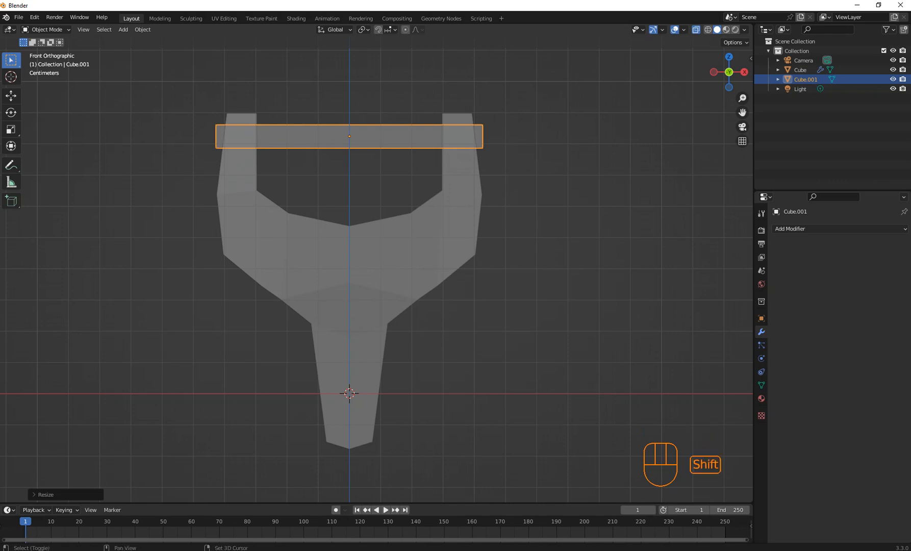
key(shift+d)
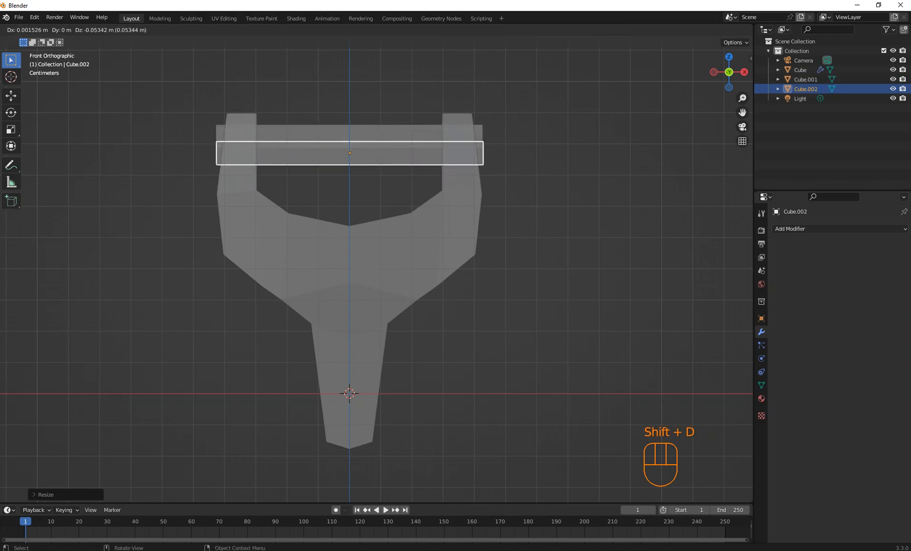
click(550, 304)
key(shift+d)
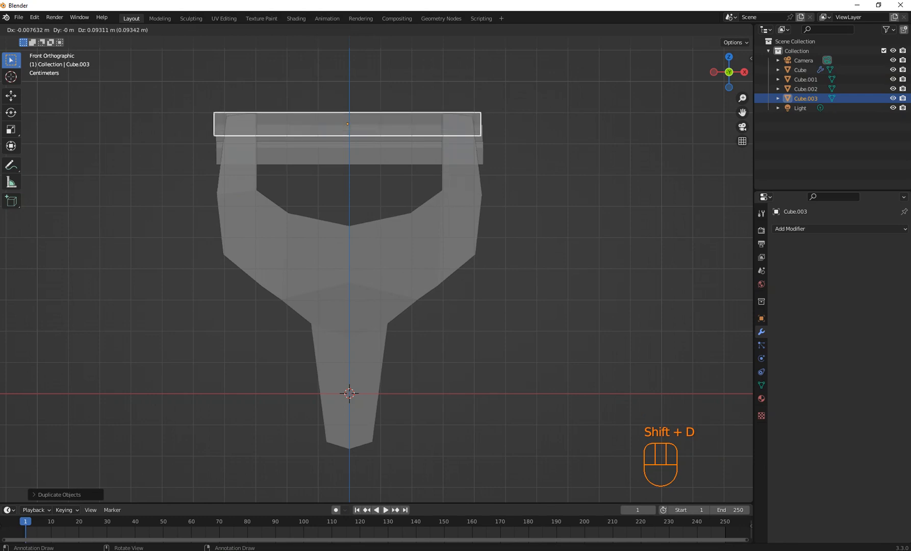
click(548, 275)
key(s)
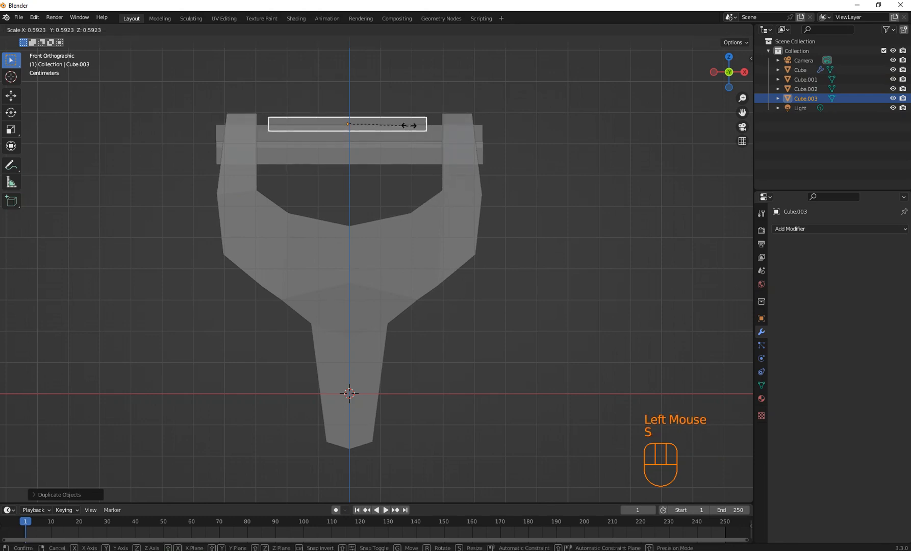
key(Escape)
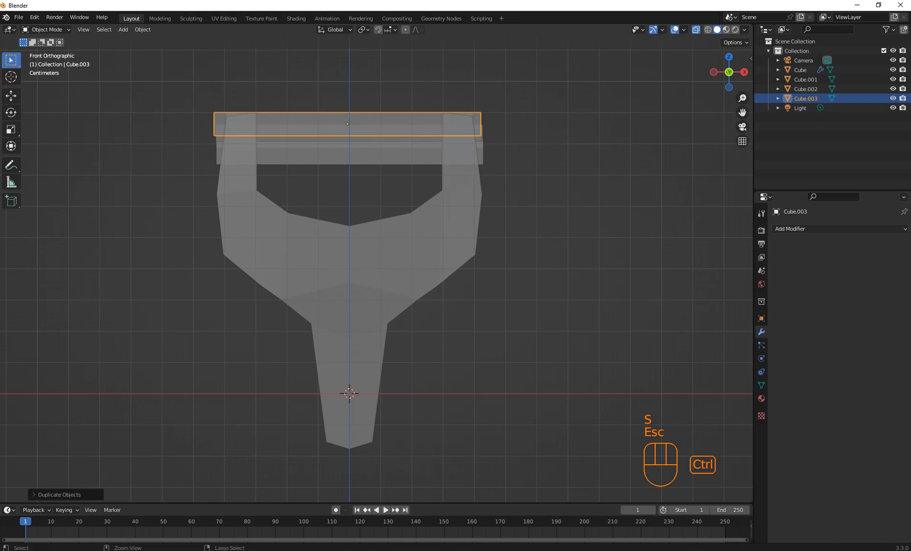
key(ctrl+z)
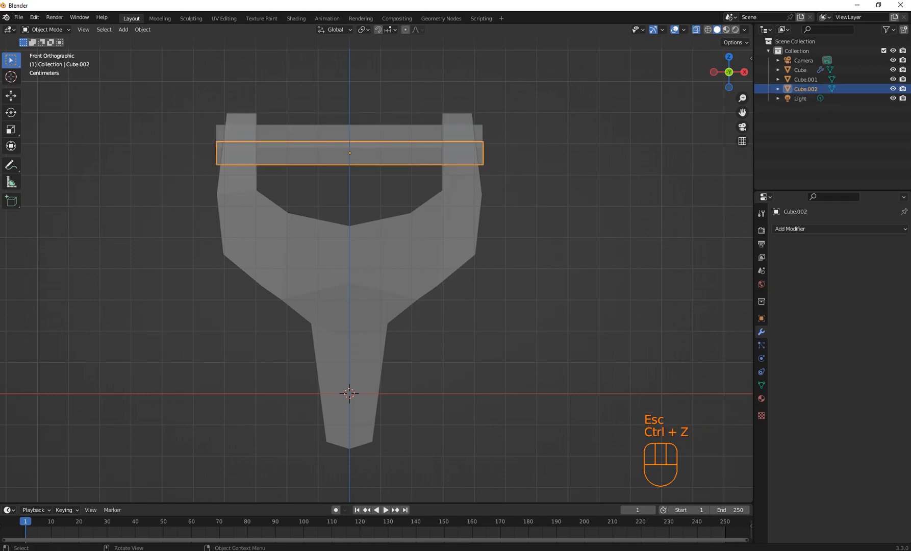
Duplicate the lower crossbar straight up along Z to near the arm tips and scale the copy to slightly over half its size.
key(shift+d)
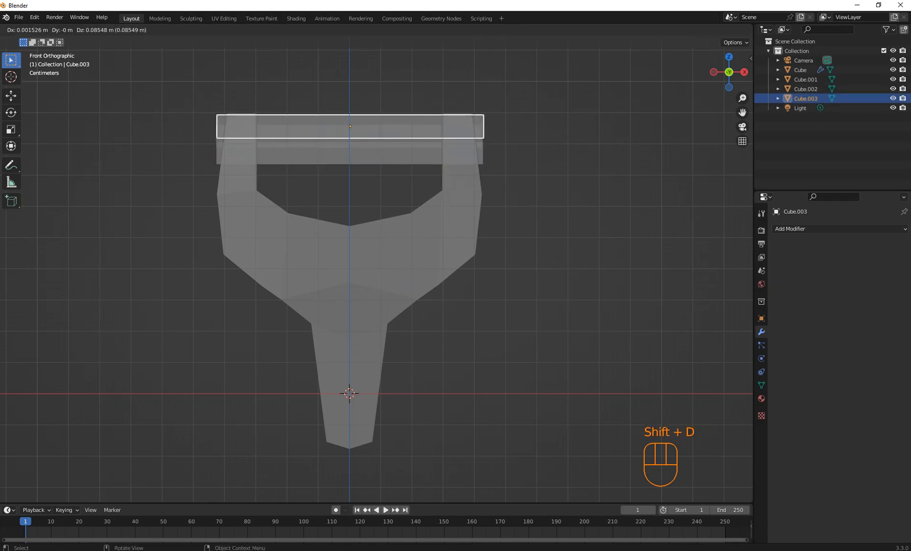
key(z)
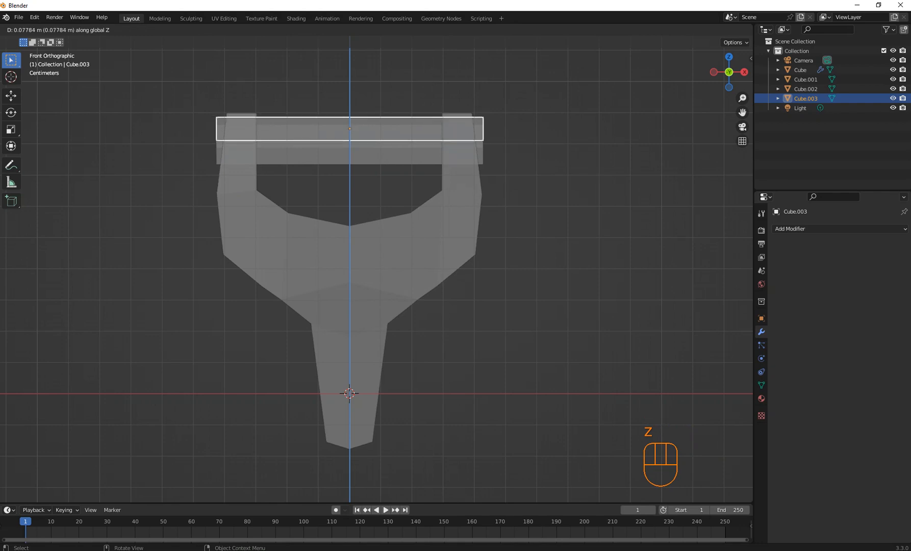
click(350, 126)
key(s)
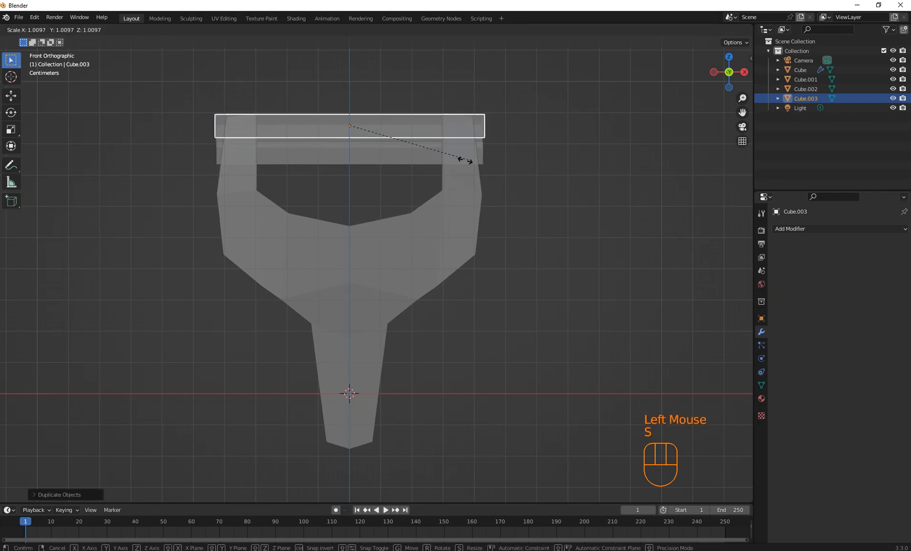
click(415, 149)
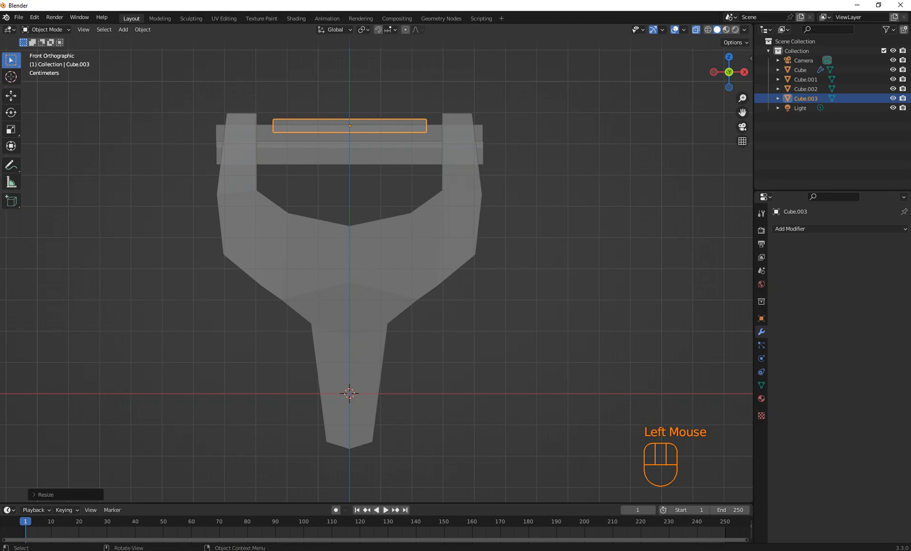
Scale the original full-width crossbar down very slightly, to about 0.996.
click(403, 137)
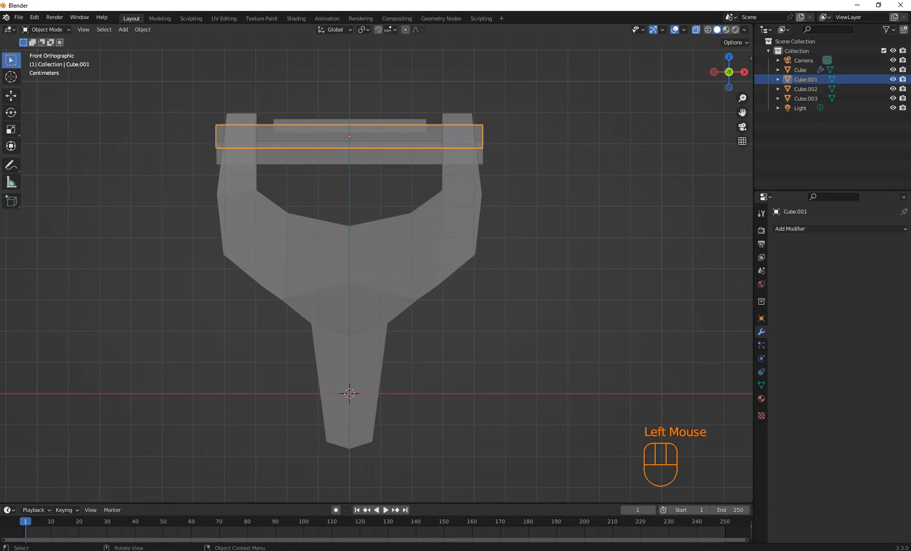
key(s)
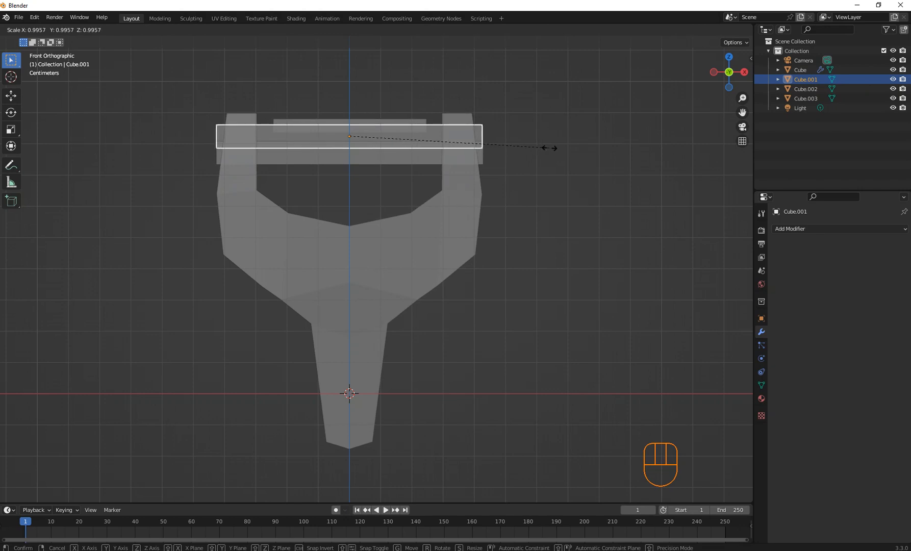
click(549, 148)
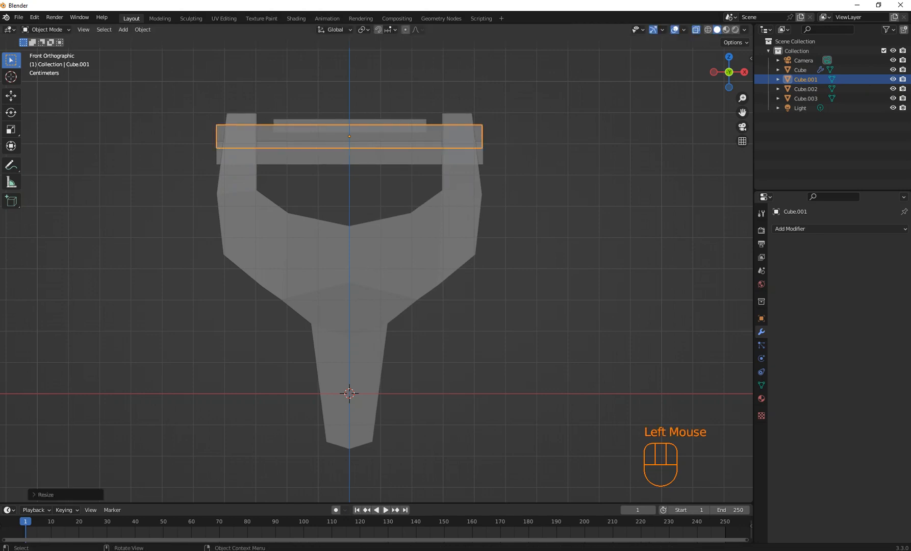
Apply the Mirror modifier on the fork.
click(458, 215)
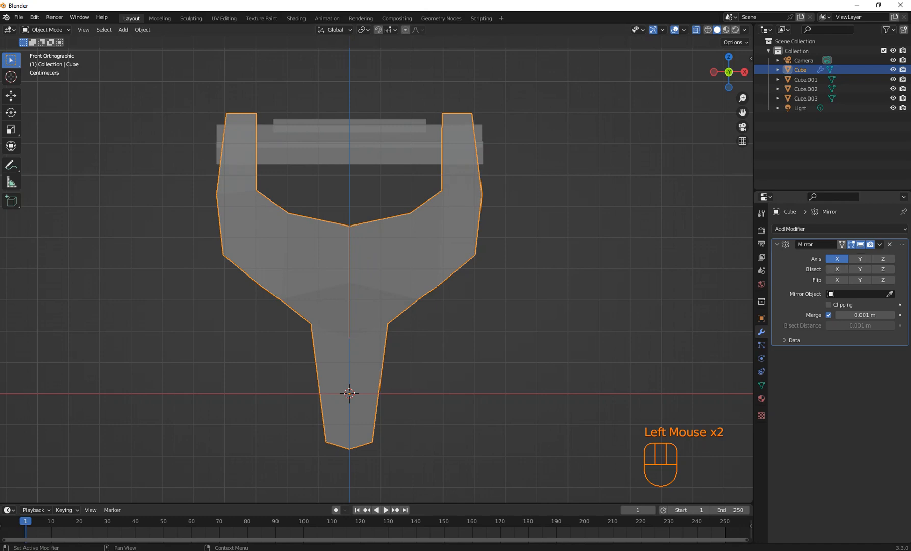
click(879, 244)
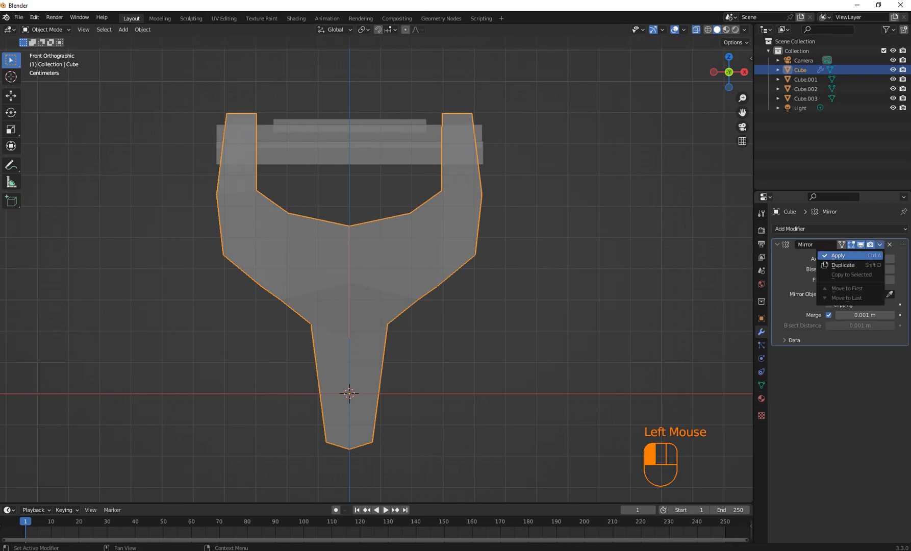
click(850, 255)
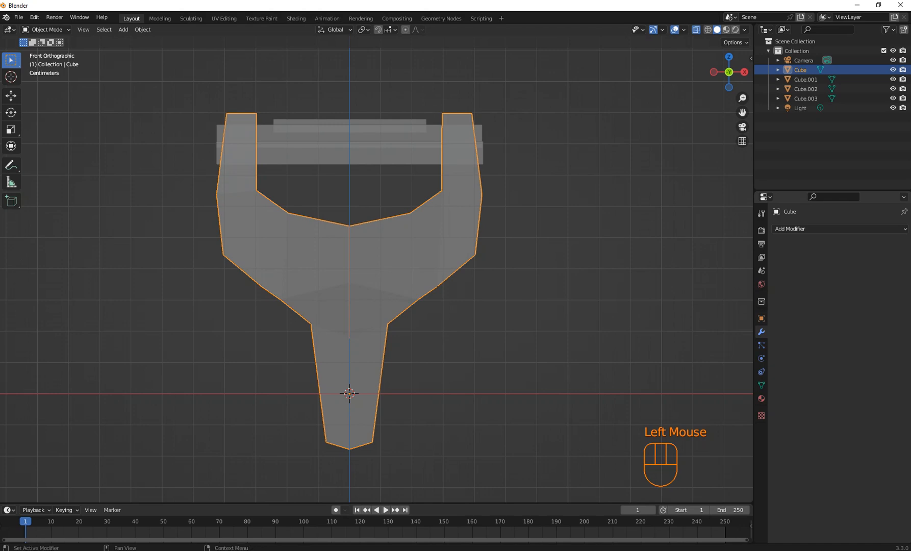
Cut the original crossbar Cube.001 out of the fork with a Boolean Difference modifier and apply the modifier.
click(839, 228)
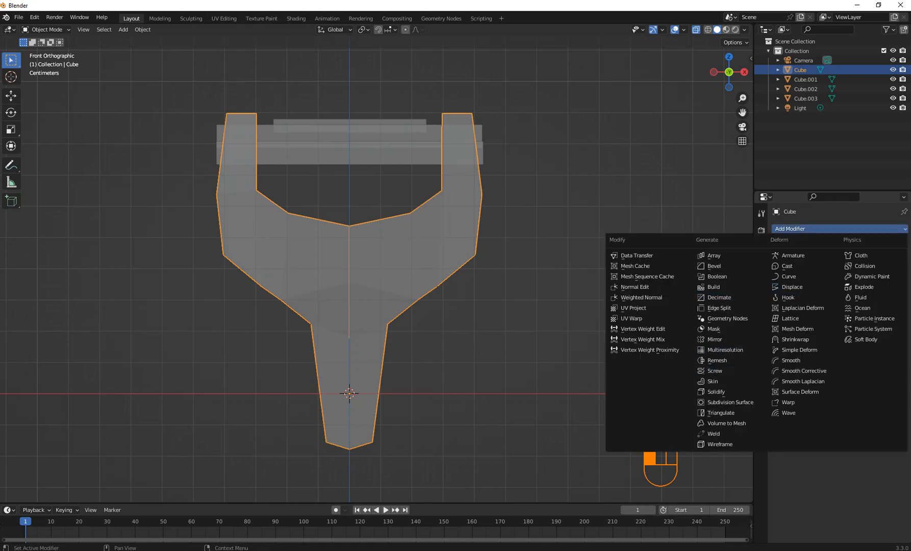
click(718, 276)
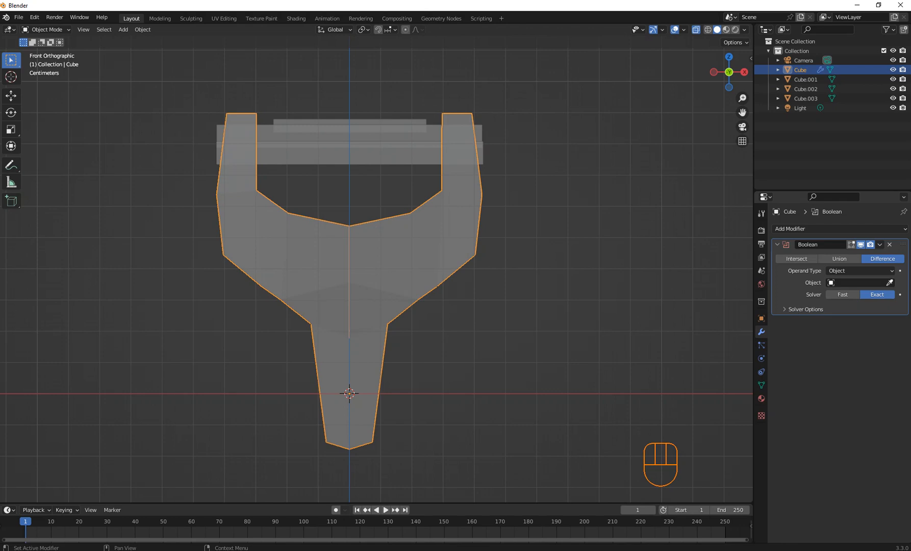
click(890, 282)
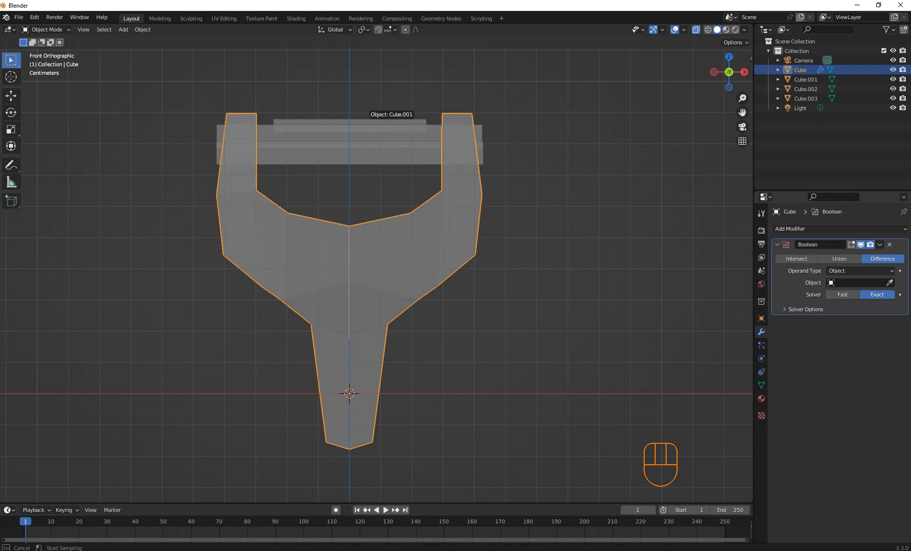
click(291, 128)
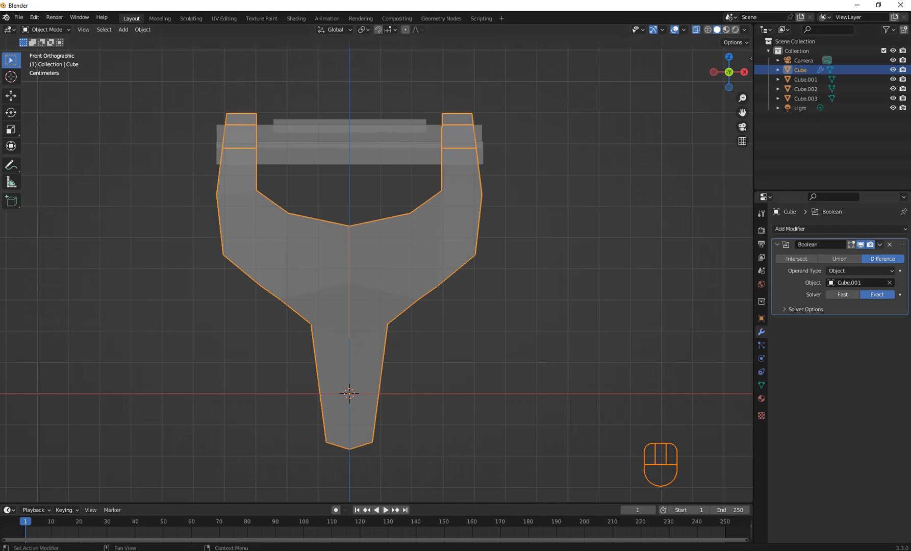
click(880, 245)
click(842, 255)
Scale the crossbar Cube.001 along X so its ends sit just inside the inner edges of the arms.
click(291, 136)
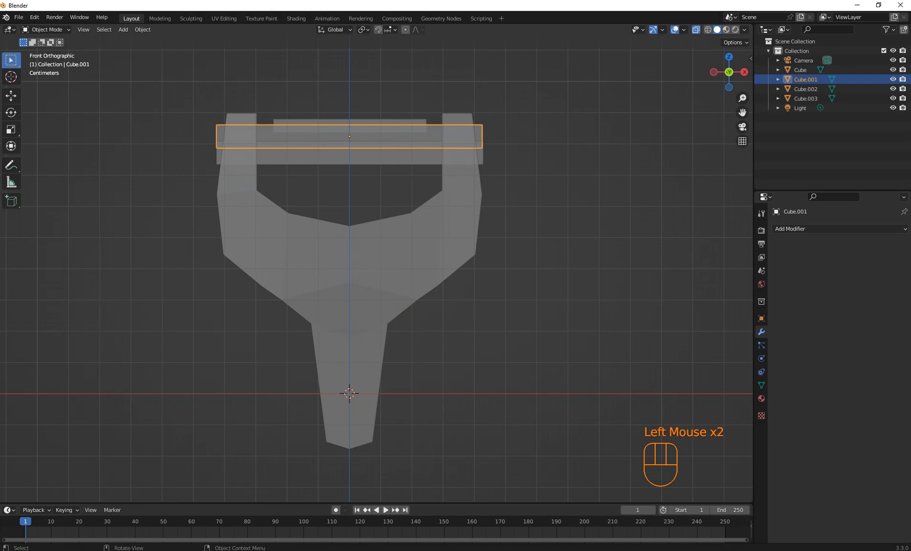
key(s)
key(x)
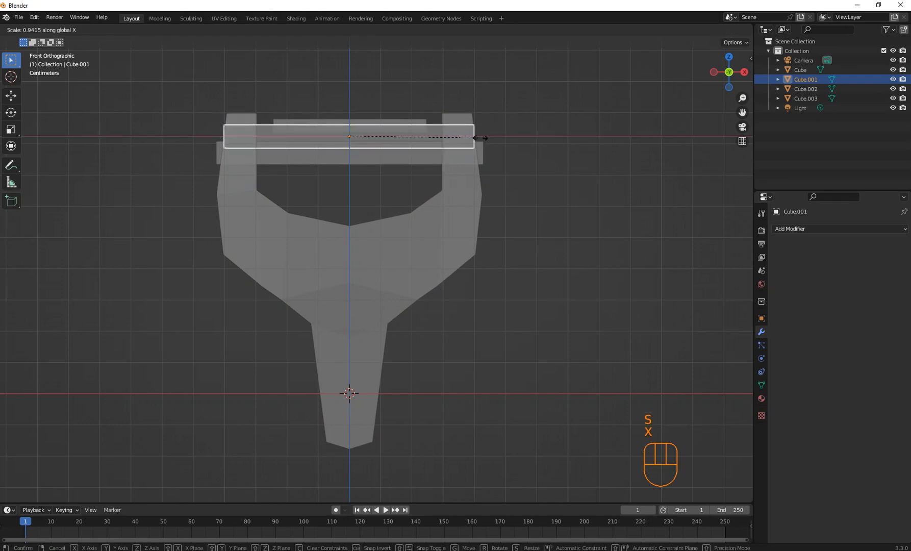
click(459, 138)
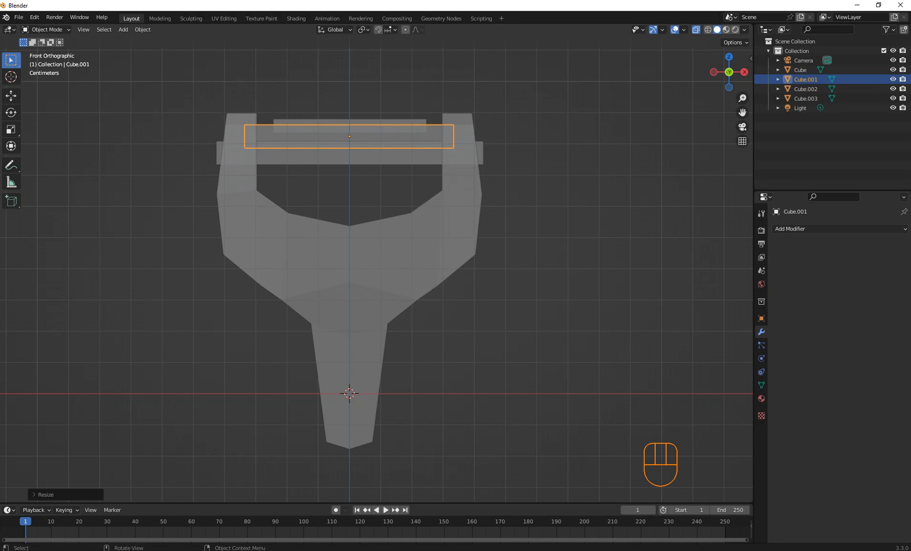
Add a Boolean Difference modifier to the crossbar Cube.001 with the short bar Cube.003 as its cutting object.
click(357, 123)
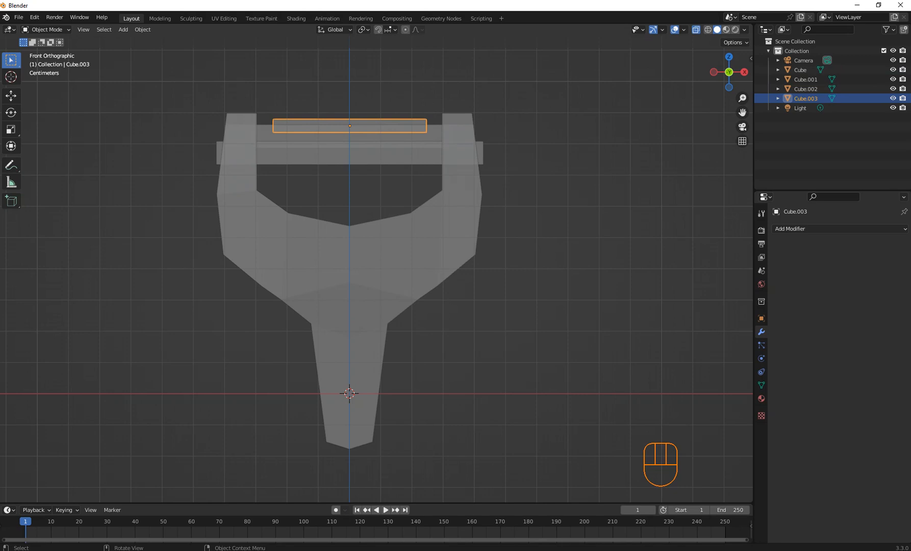
click(357, 157)
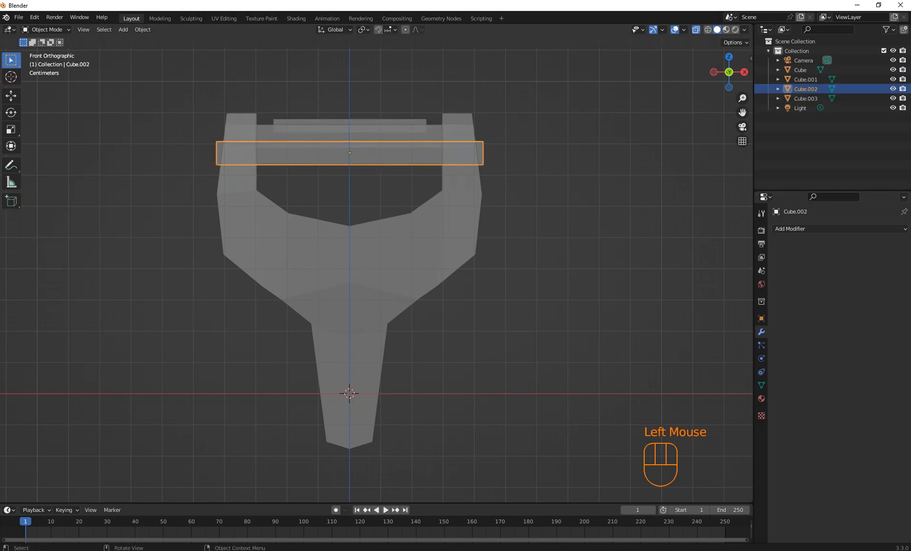
click(349, 146)
click(791, 228)
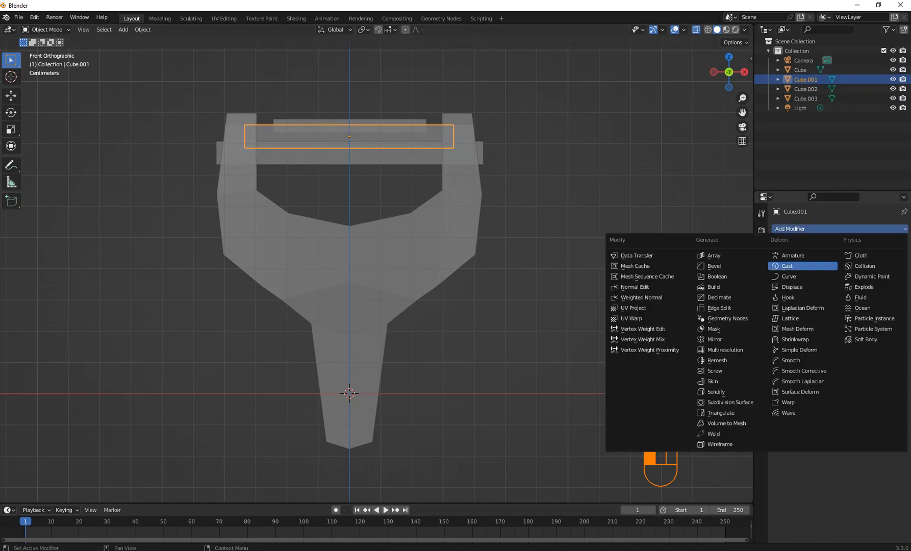
click(717, 276)
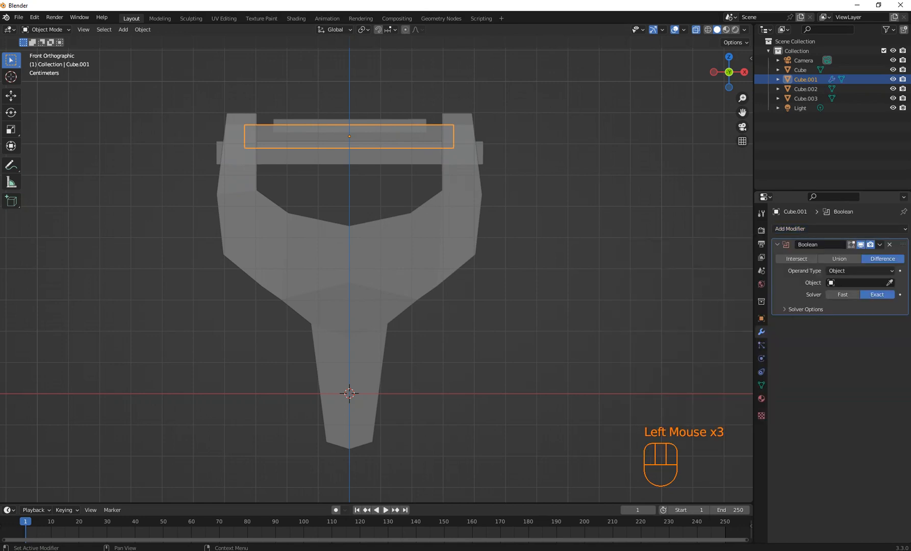
click(890, 282)
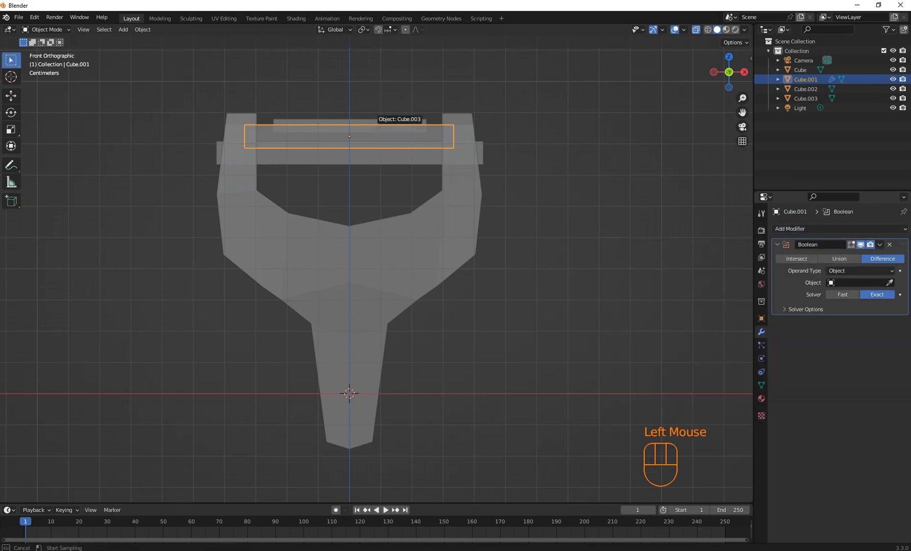
click(378, 125)
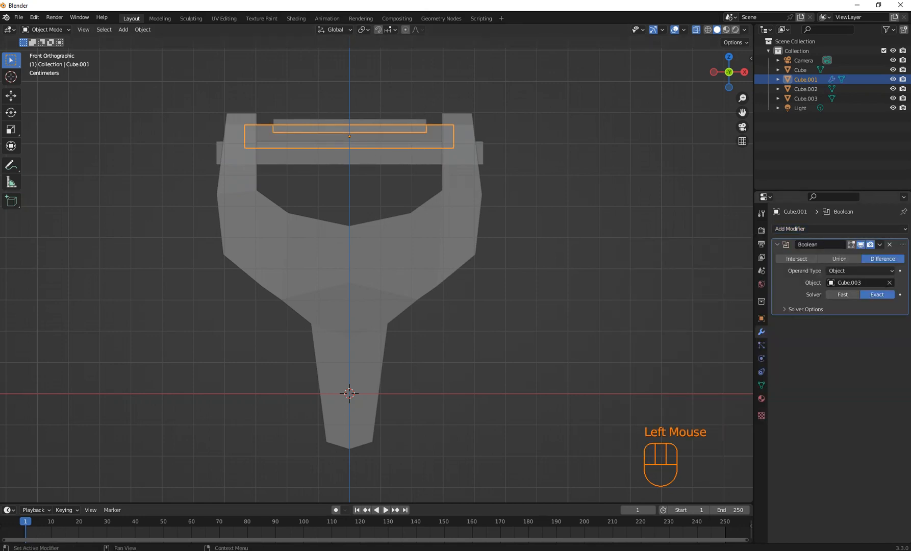
Apply the Boolean modifier on the crossbar Cube.001 and delete the short cutting bar Cube.003.
click(879, 244)
click(838, 255)
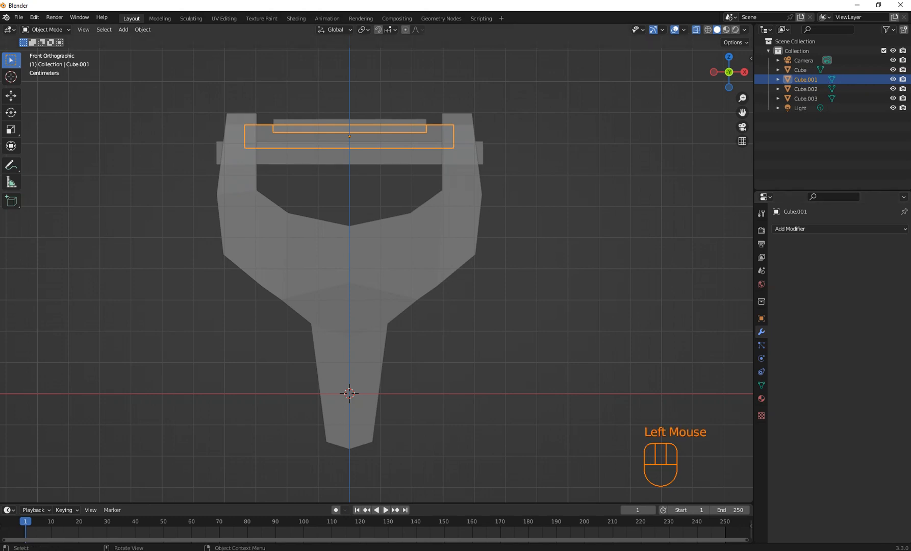
click(357, 126)
key(Delete)
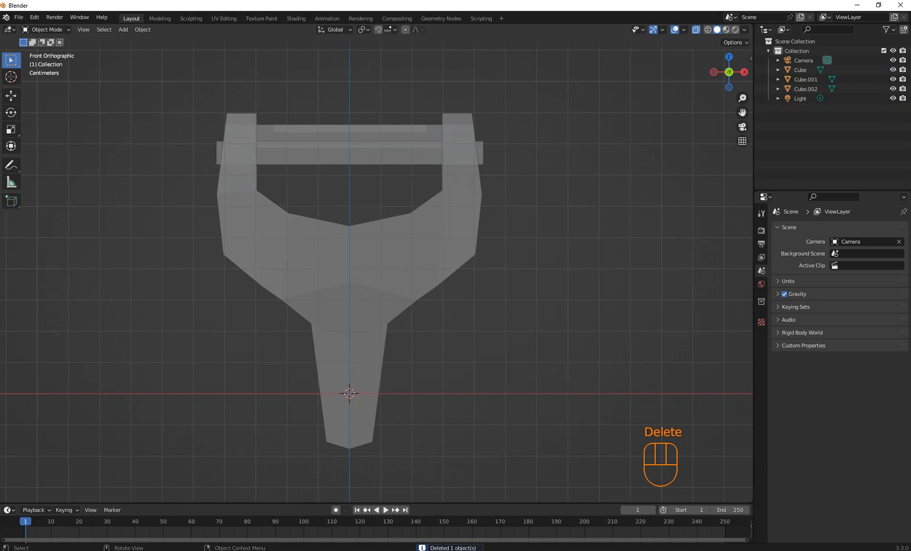
Scale the lower bar Cube.002 down uniformly so its ends meet the inner edges of the fork's arms.
click(357, 147)
click(357, 136)
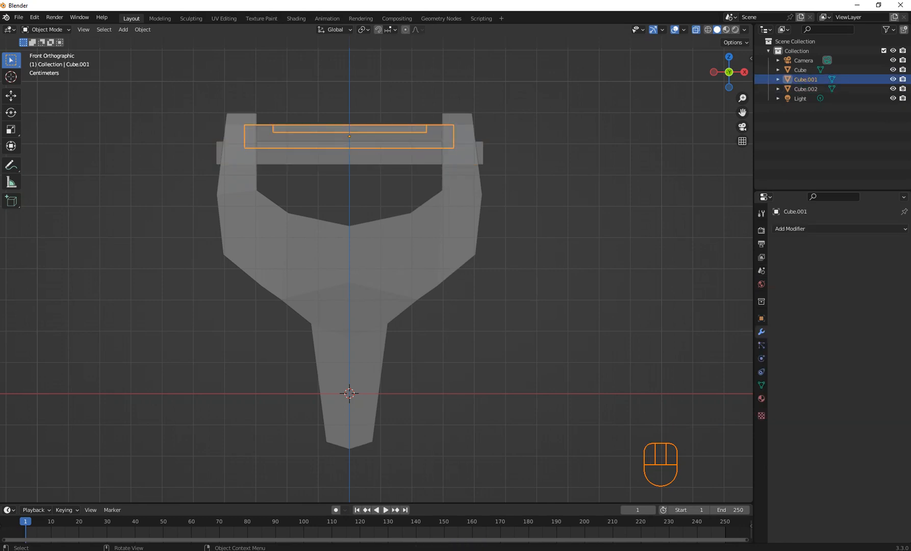
click(357, 156)
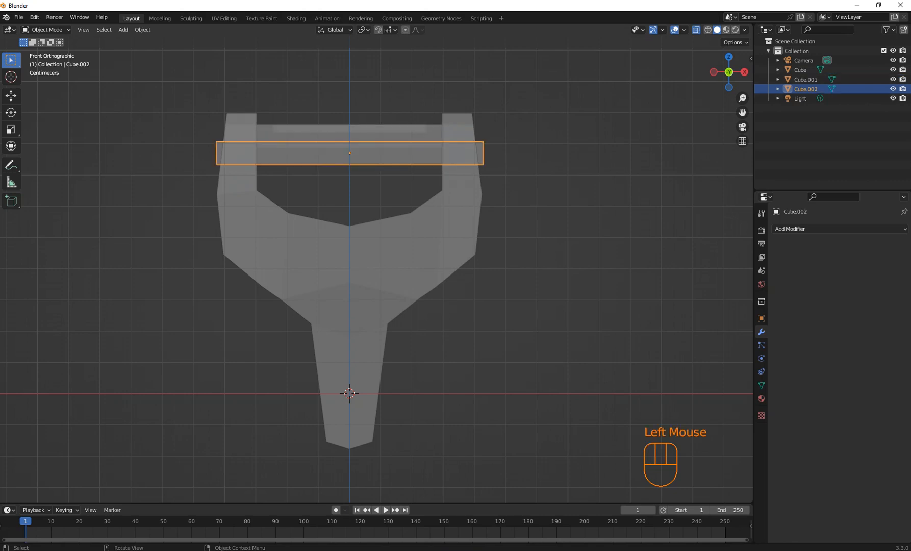
key(s)
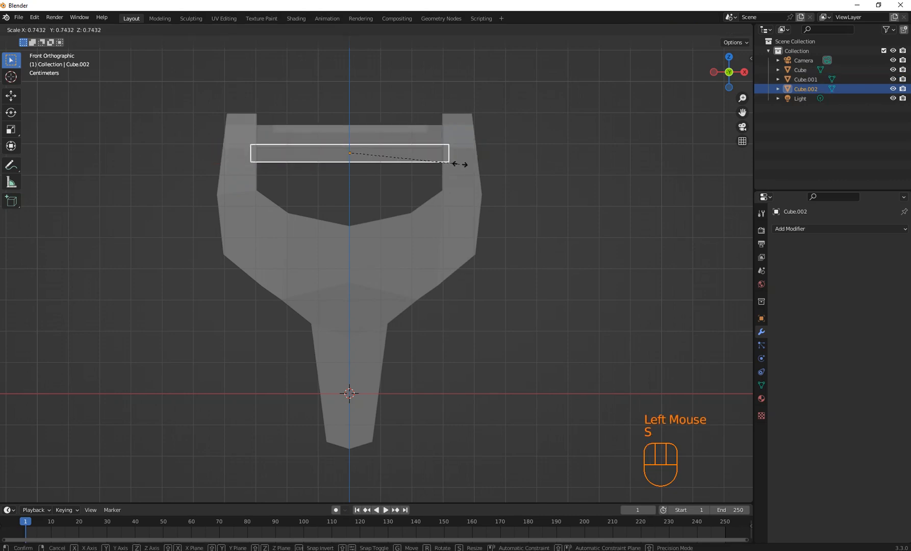
click(456, 163)
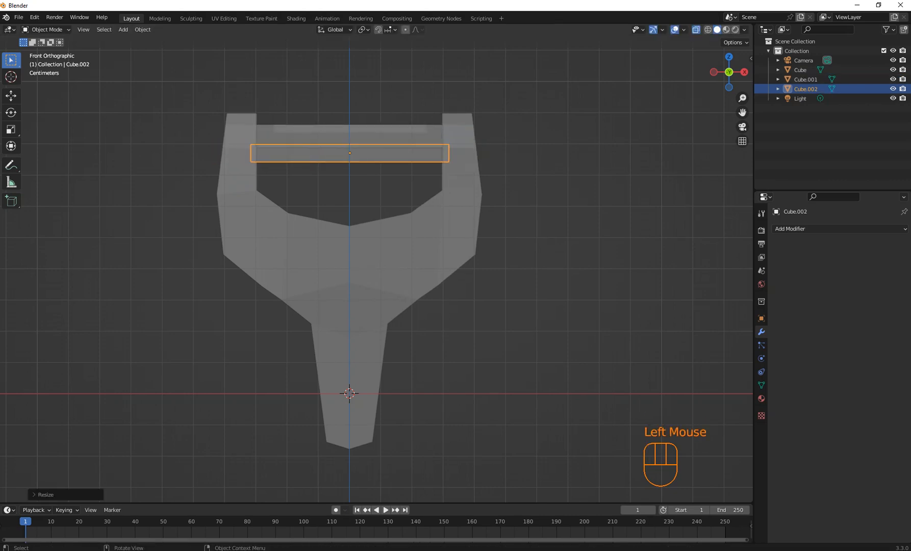
key(s)
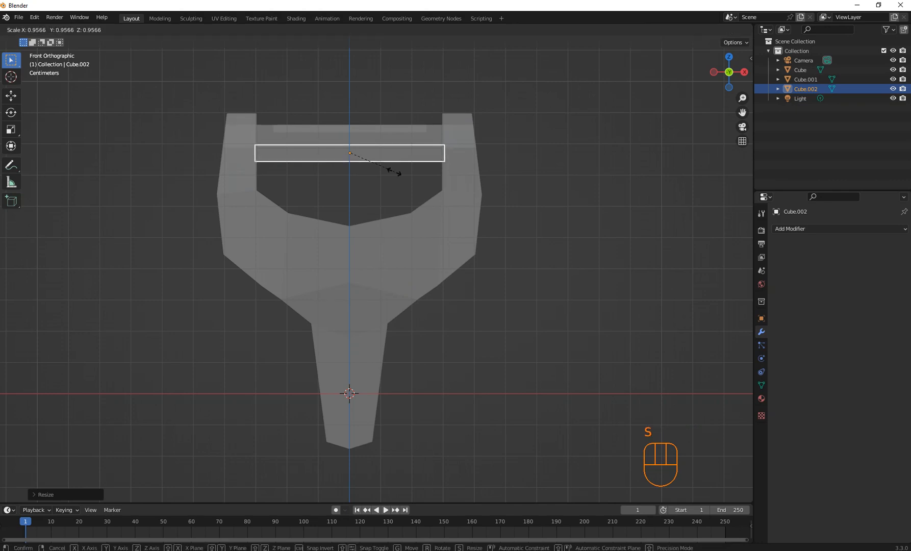
click(394, 171)
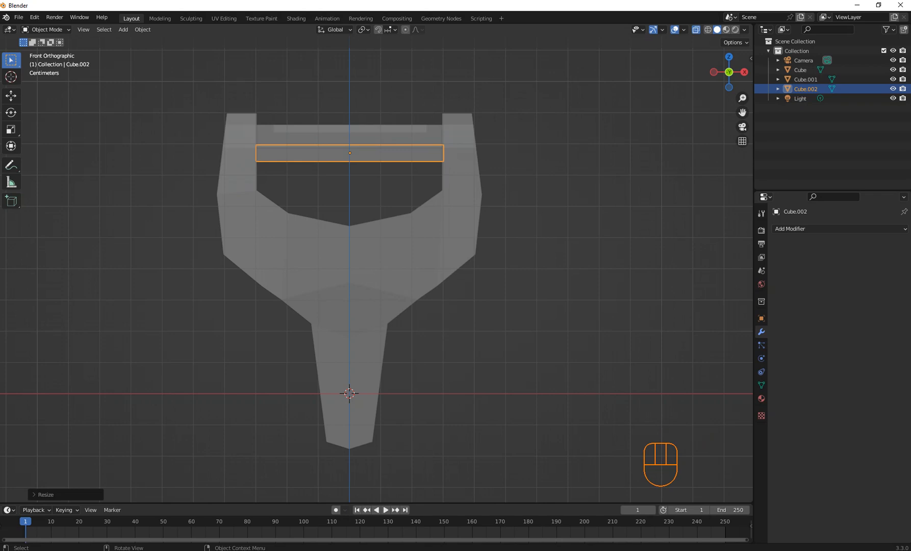
Thicken the bar Cube.002 by scaling it up along Z and along Y.
key(s)
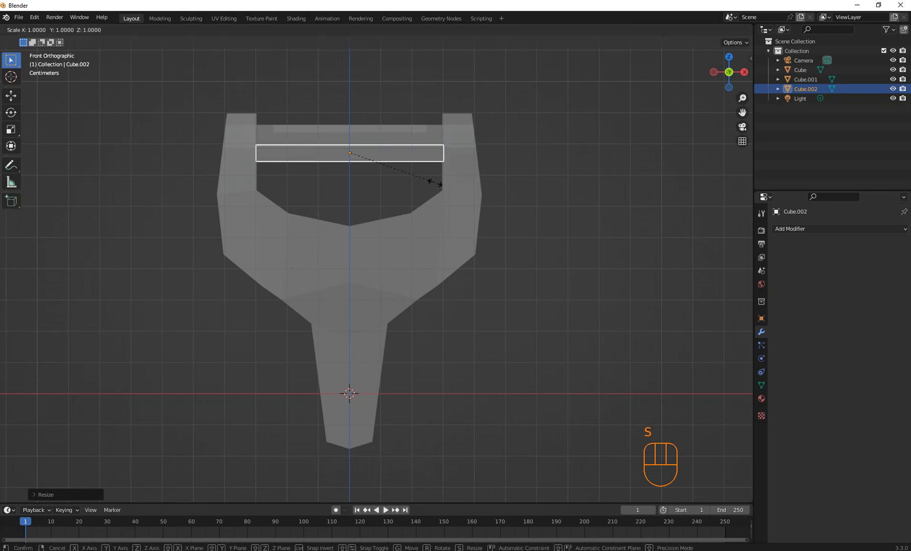
key(x)
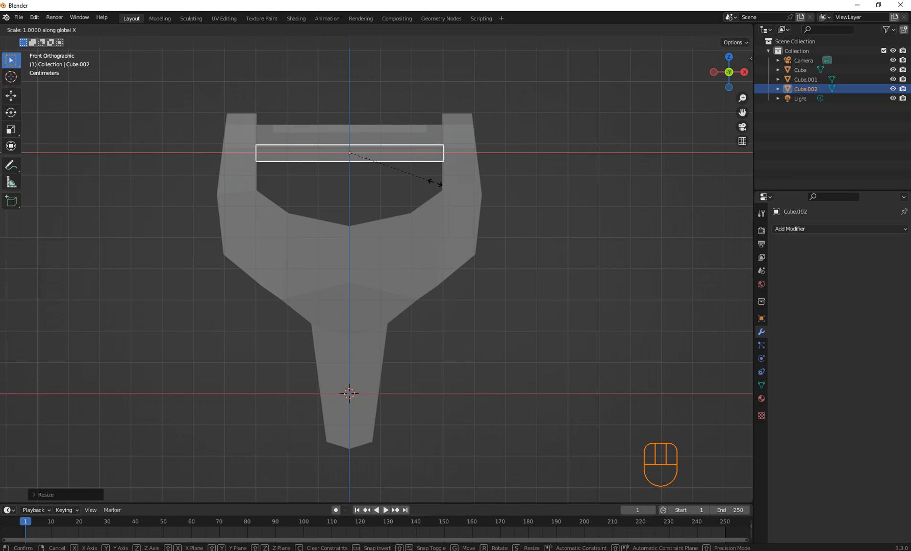
key(z)
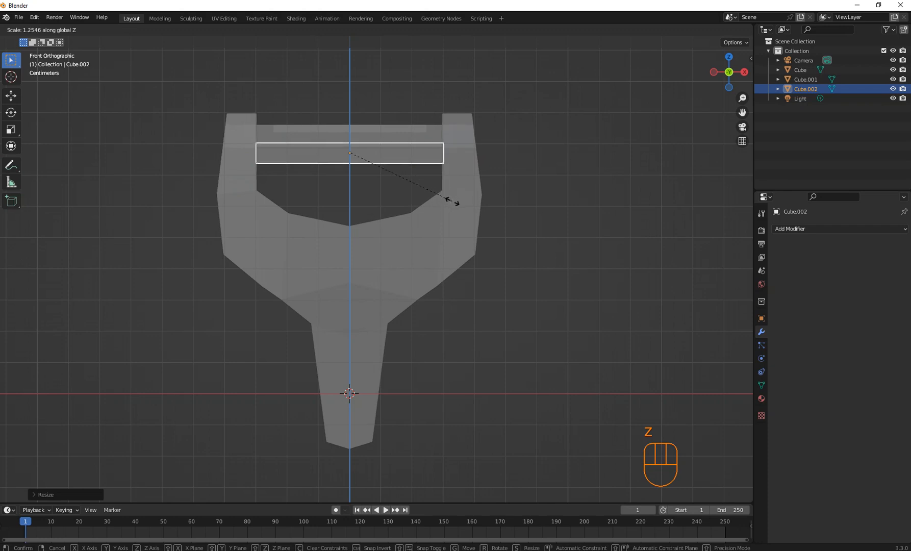
click(456, 205)
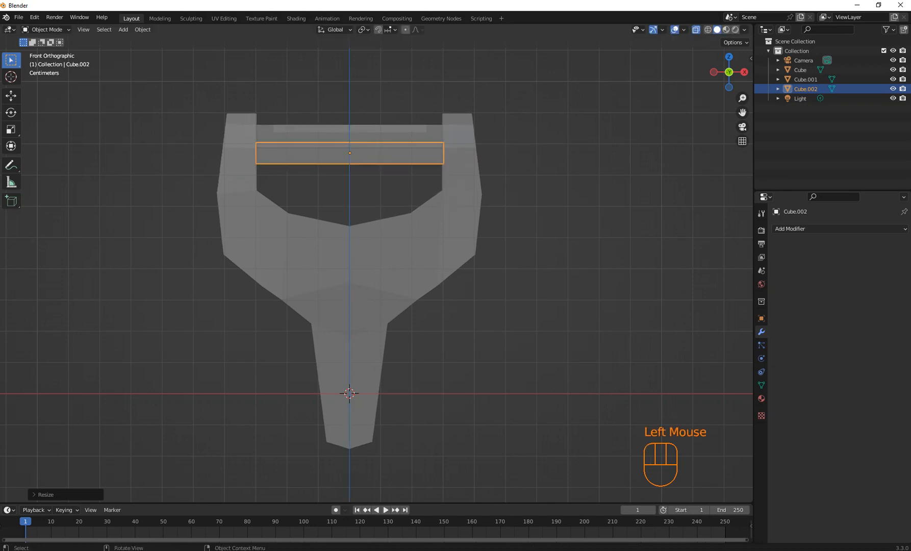
middle_drag(456, 205, 562, 217)
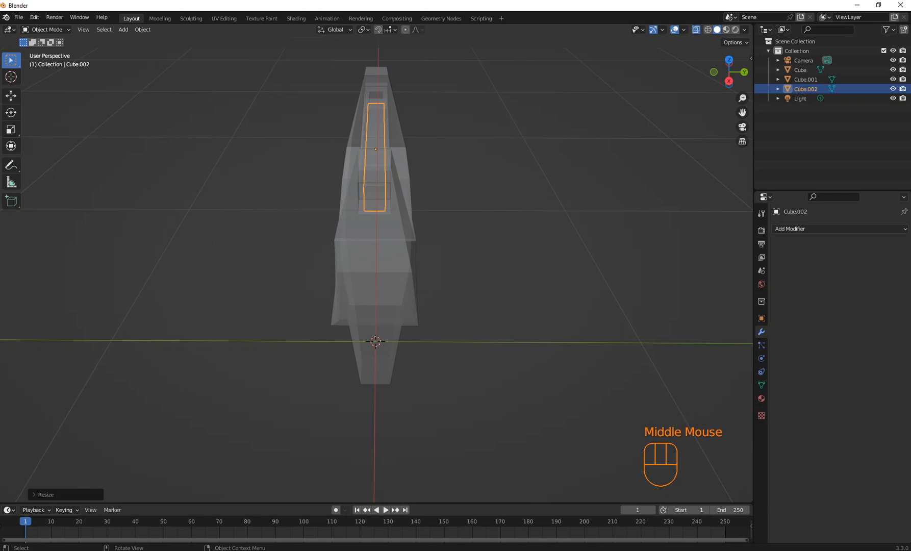
key(s)
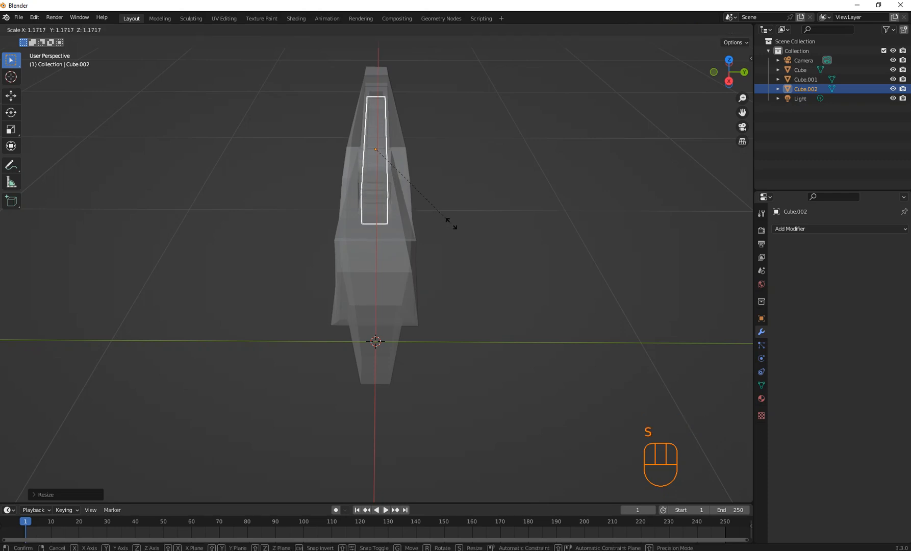
key(y)
click(533, 216)
Cut Cube.002 out of the crossbar Cube.001 with a Boolean Difference modifier and apply the modifier.
middle_drag(533, 216, 597, 235)
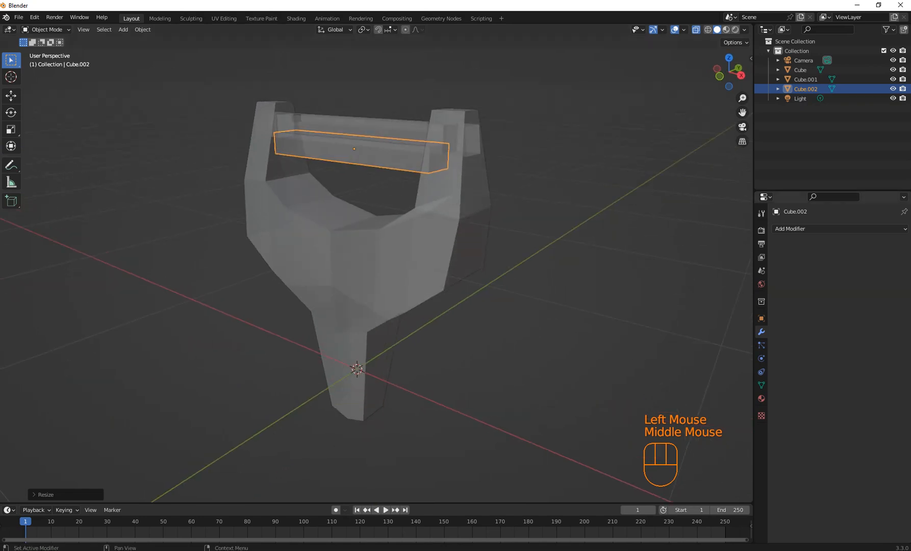
click(398, 129)
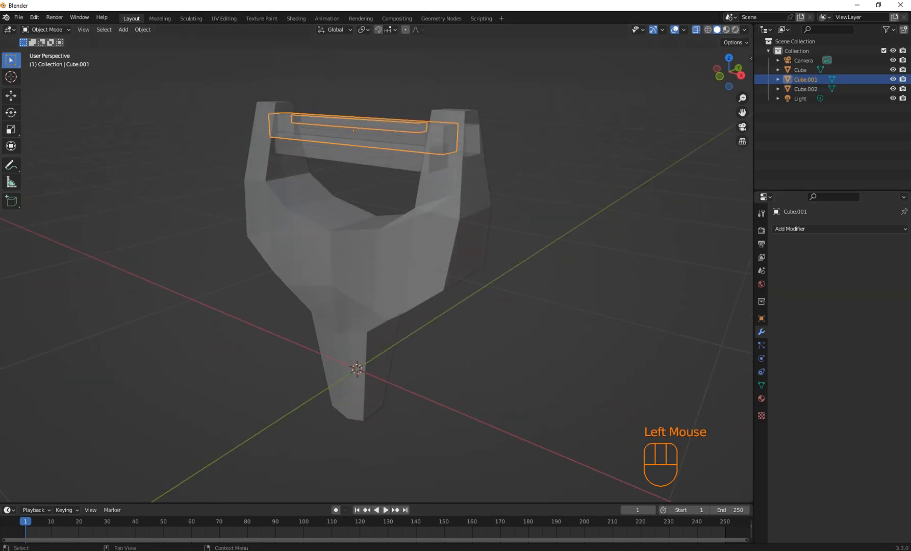
click(796, 229)
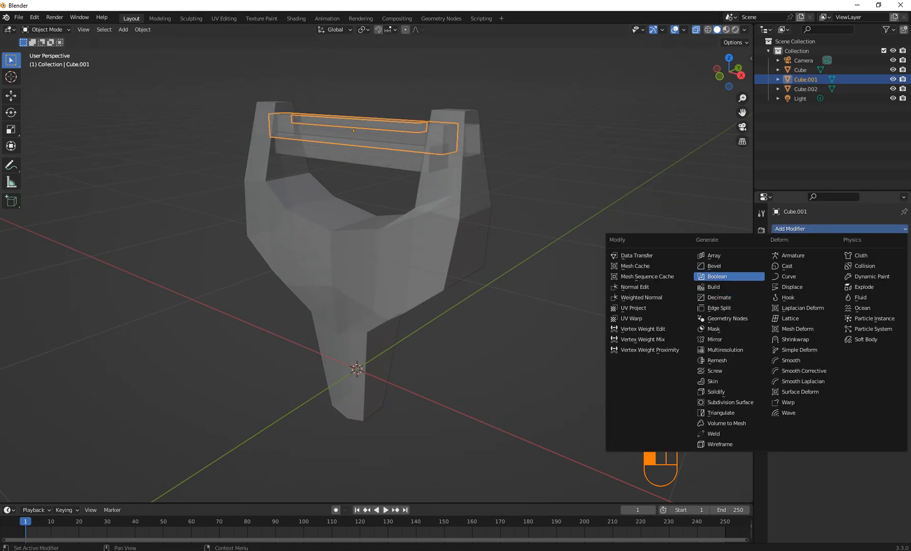
click(717, 276)
click(889, 282)
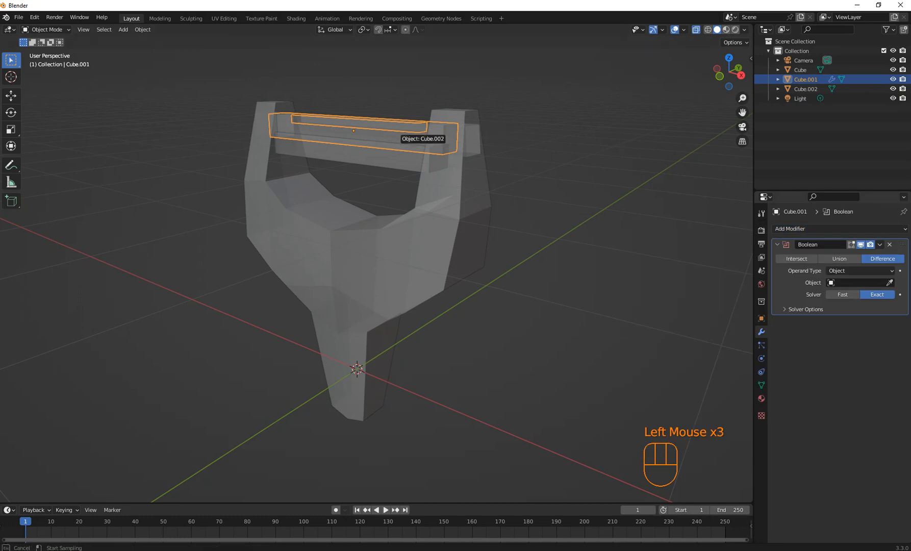
click(384, 138)
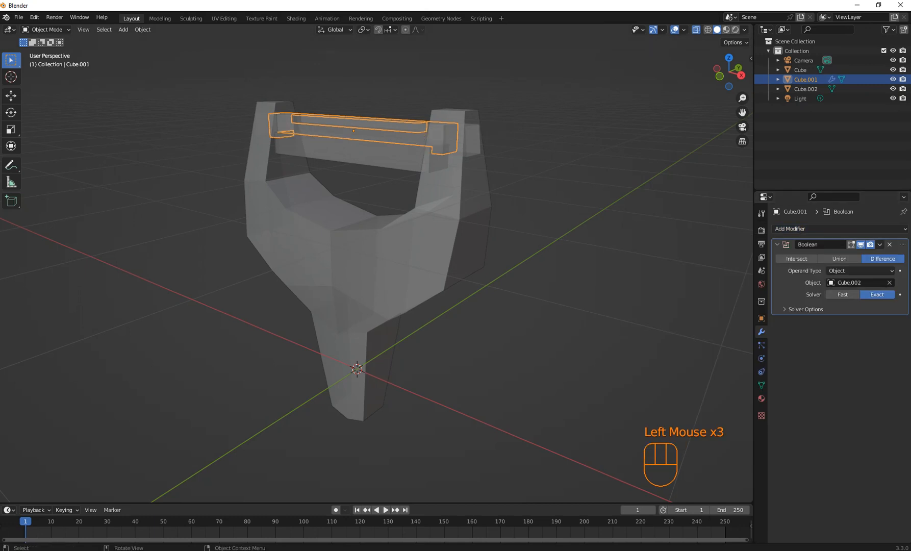
middle_drag(384, 145, 421, 146)
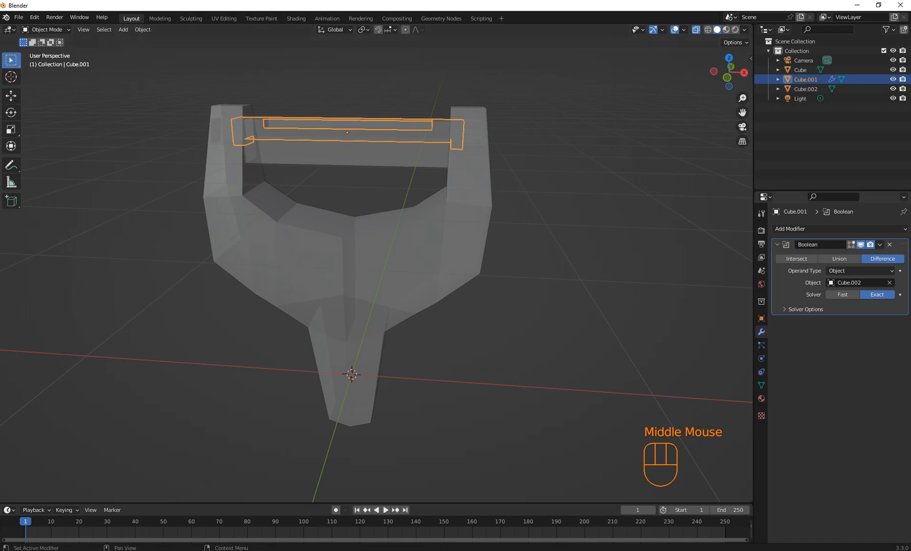
click(879, 244)
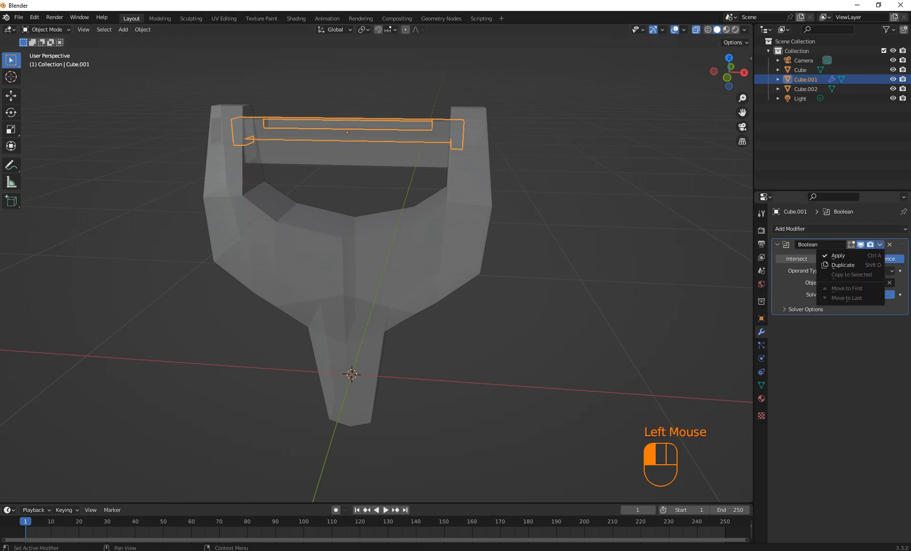
click(838, 256)
Shrink the bar Cube.002 to a small thin strip and place it across the outer edge of the left arm near its tip in front view.
click(461, 215)
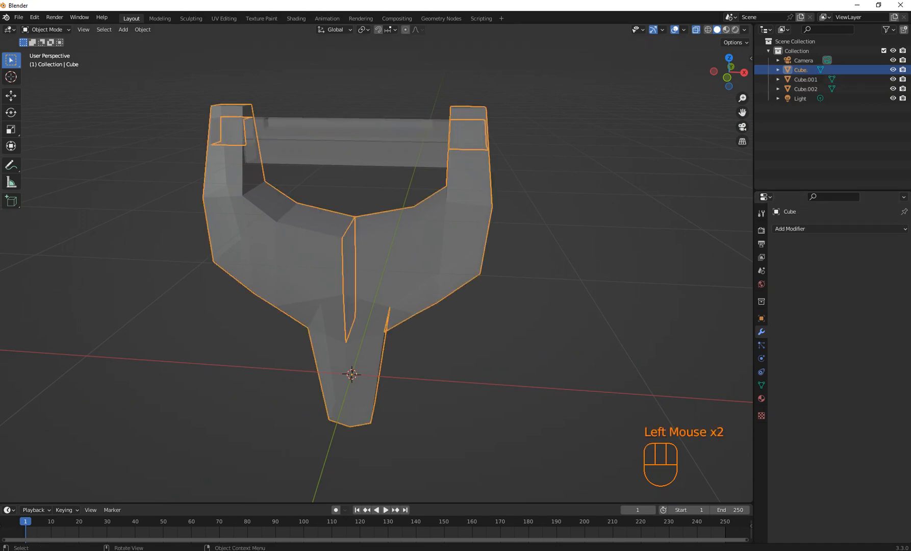
click(393, 155)
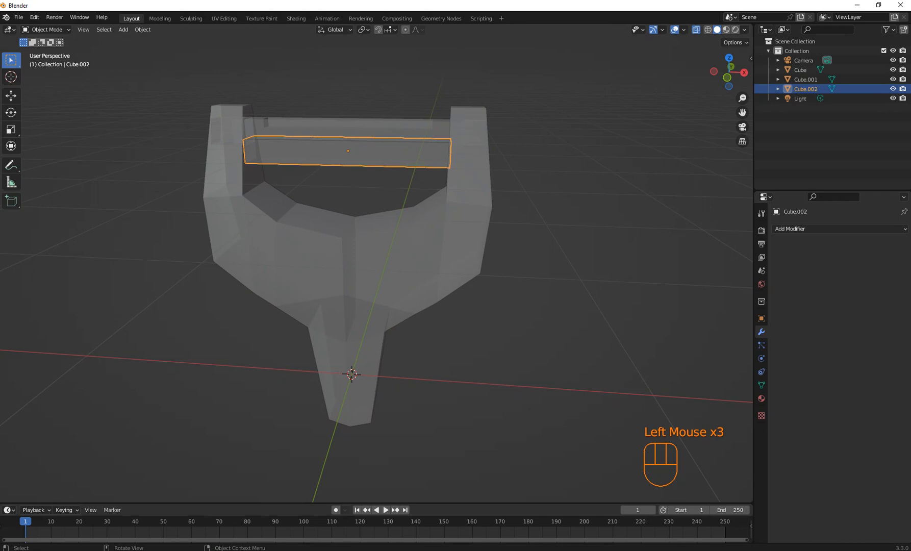
key(KP_1)
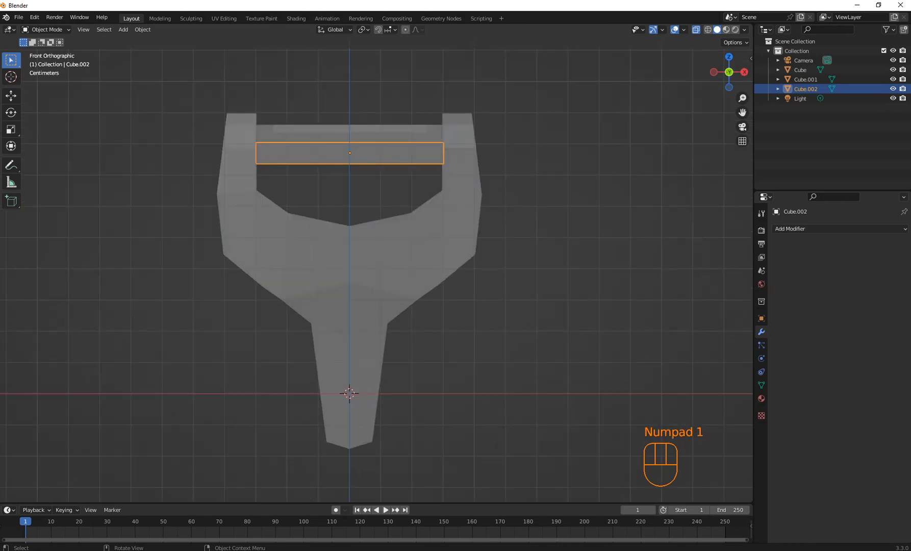
key(g)
click(184, 131)
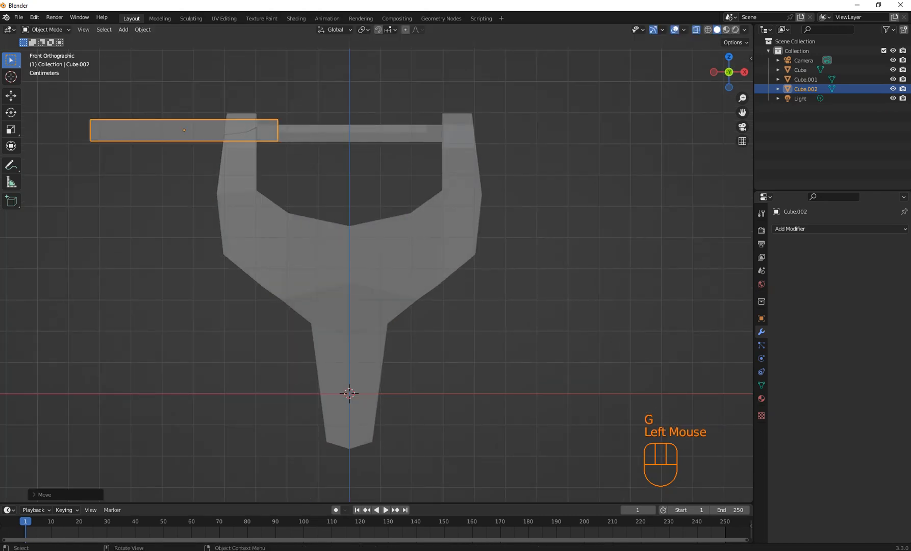
key(s)
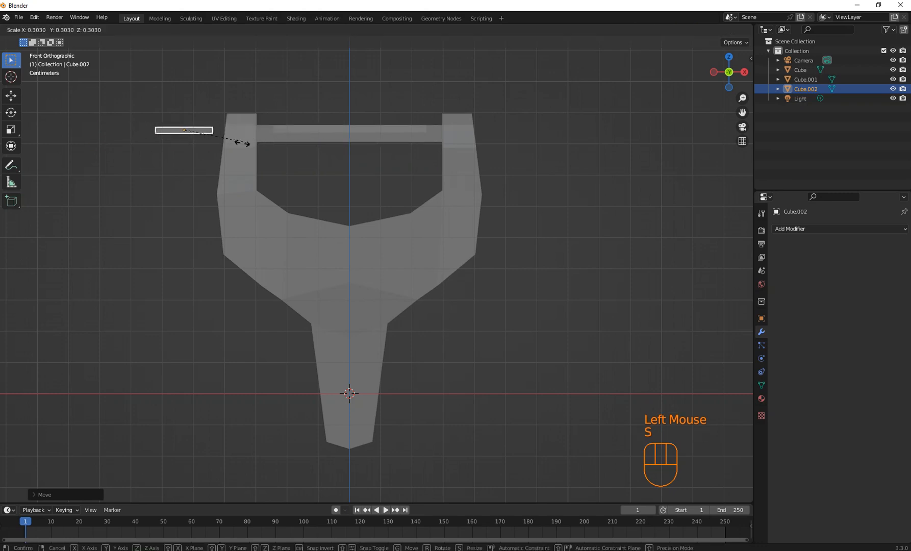
click(237, 143)
key(g)
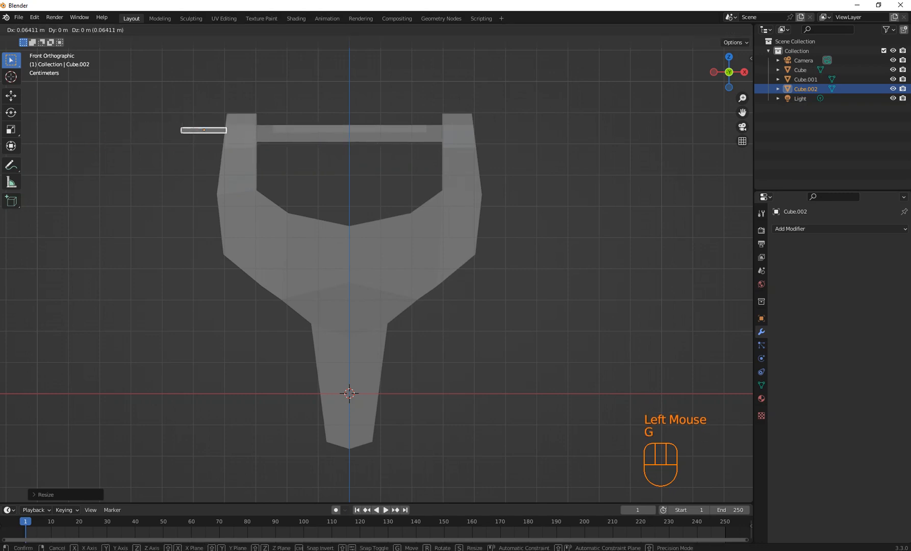
click(214, 124)
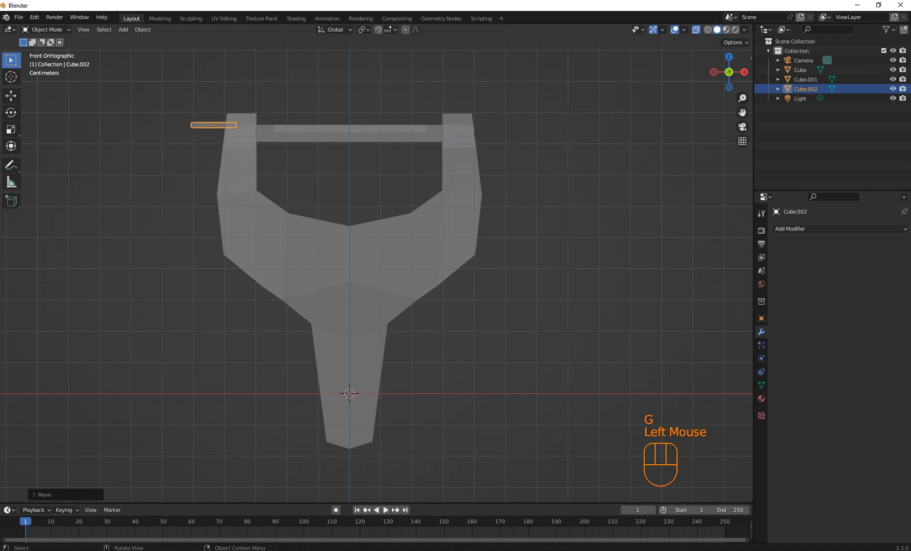
Add four evenly spaced vertical loop cuts along the length of the small strip Cube.002.
scroll(376, 268, up, 2)
shift+middle_drag(376, 268, 521, 389)
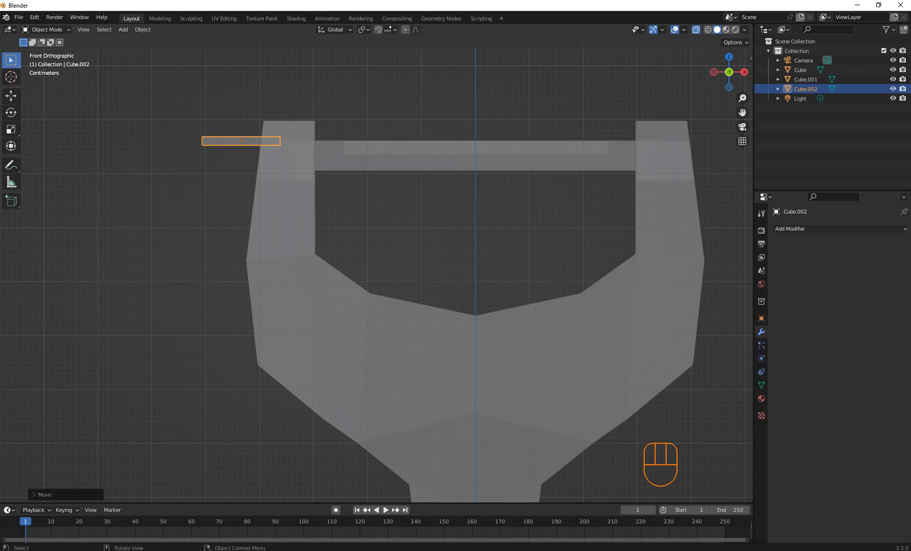
click(475, 161)
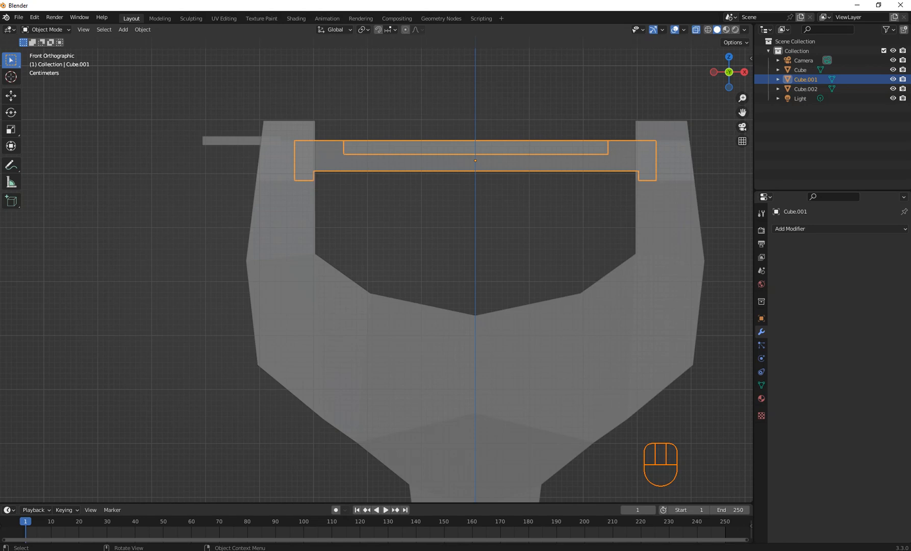
click(241, 141)
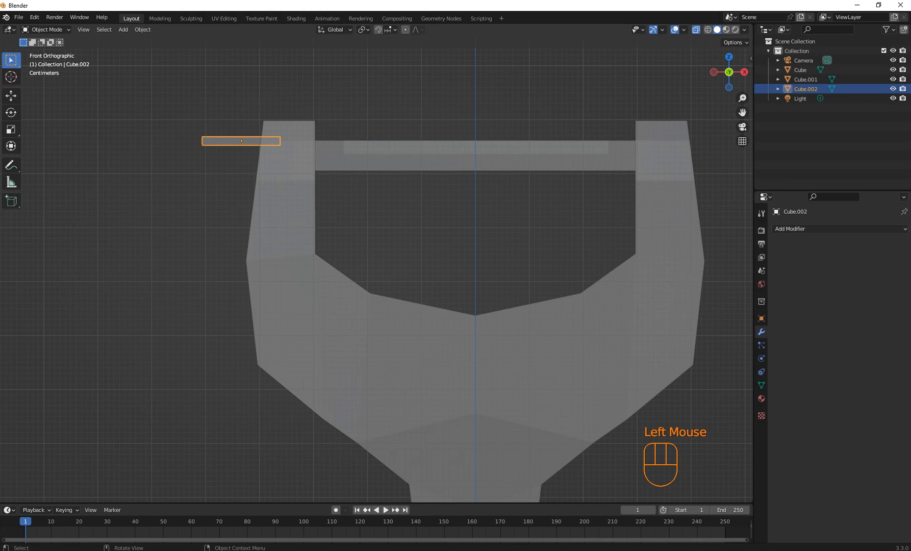
key(Tab)
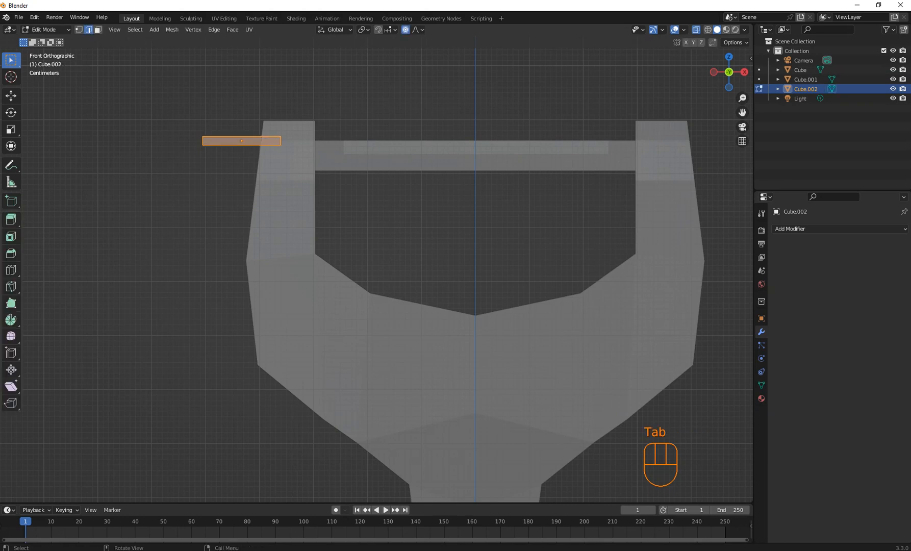
key(ctrl+r)
scroll(242, 140, up, 1)
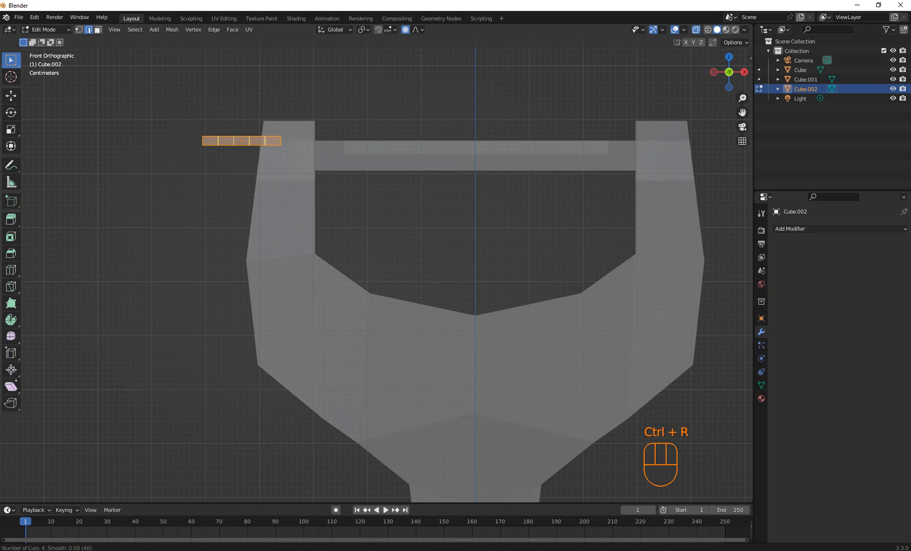
click(238, 141)
key(Escape)
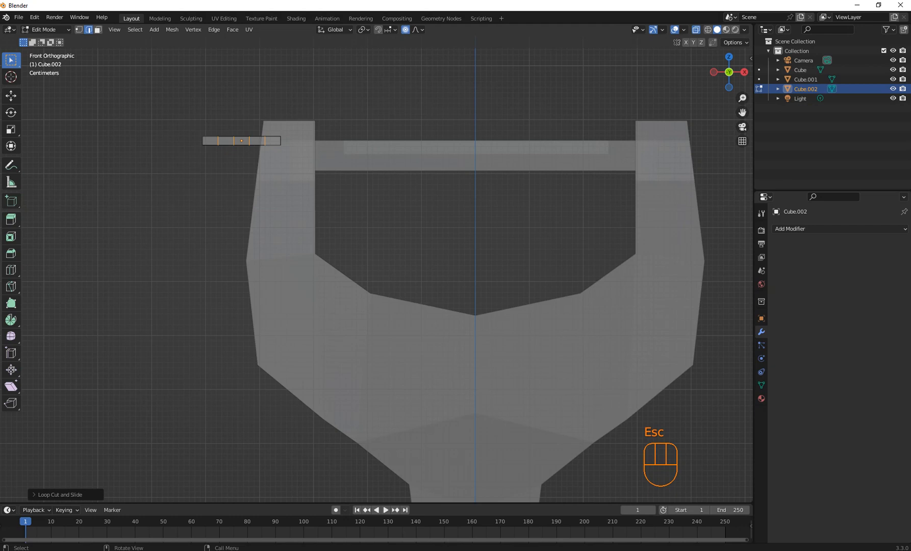
Bend the strip Cube.002 into an arc by rotating its outer end with smooth proportional editing, and place it beside the left arm.
drag(185, 112, 216, 168)
key(g)
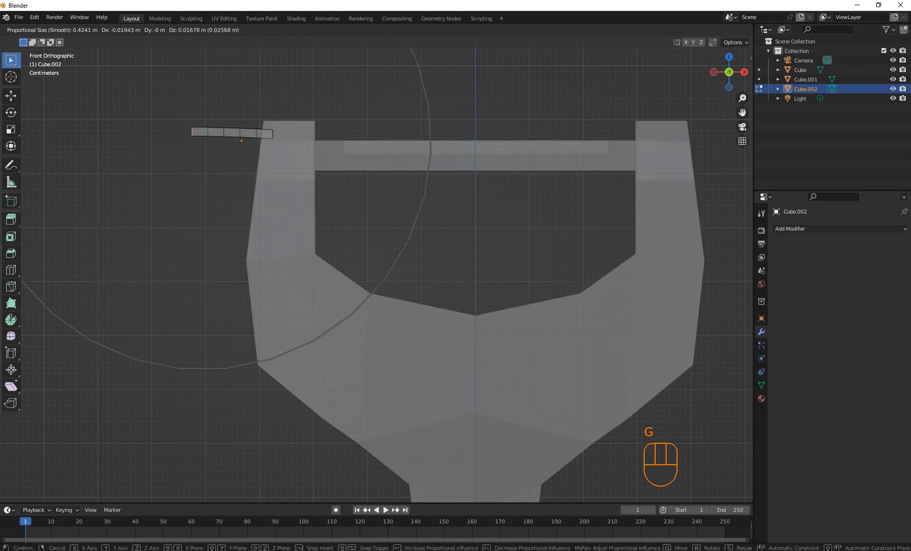
key(r)
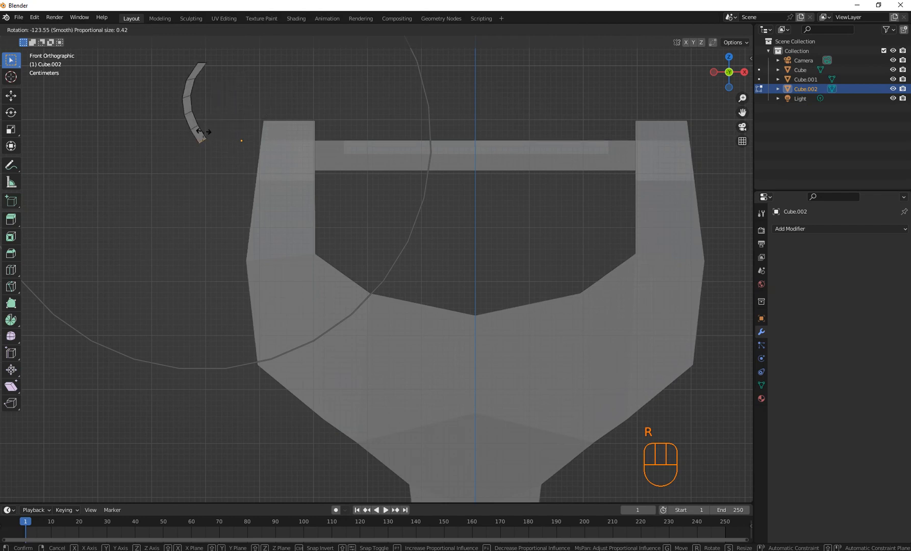
click(200, 136)
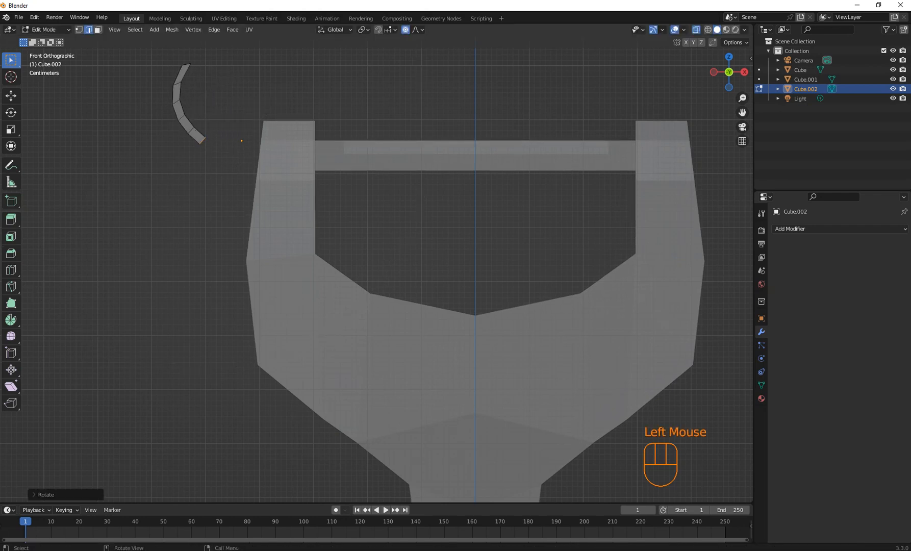
key(g)
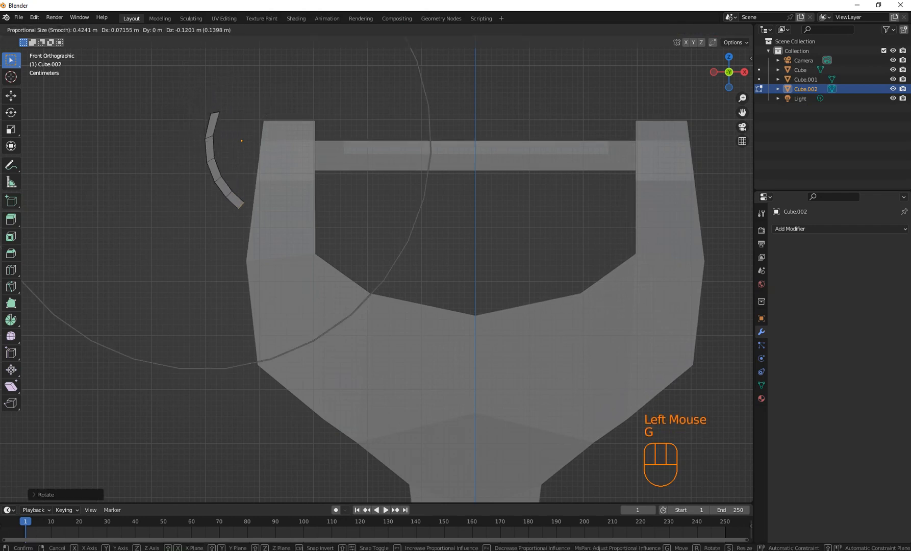
click(255, 223)
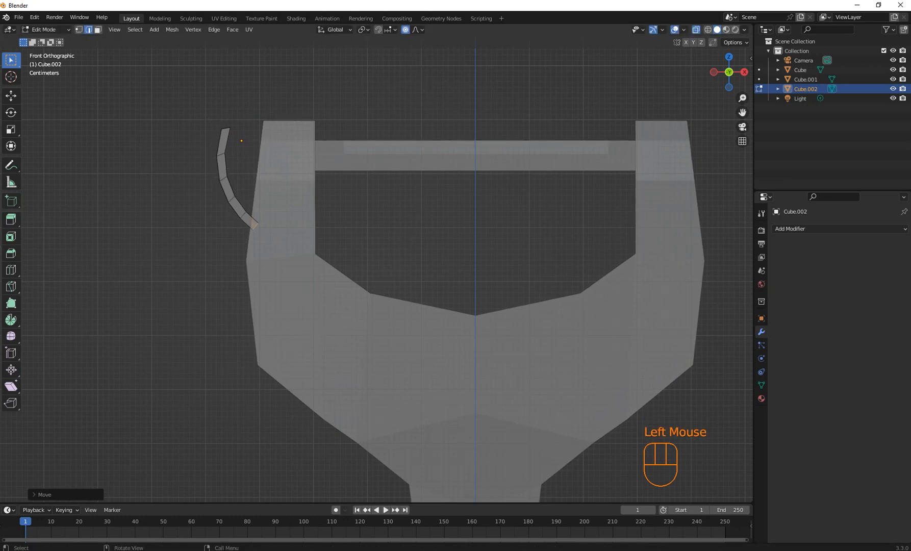
Move the strip's upper end inward onto the left arm, using a reduced proportional editing radius.
click(254, 225)
drag(205, 121, 243, 138)
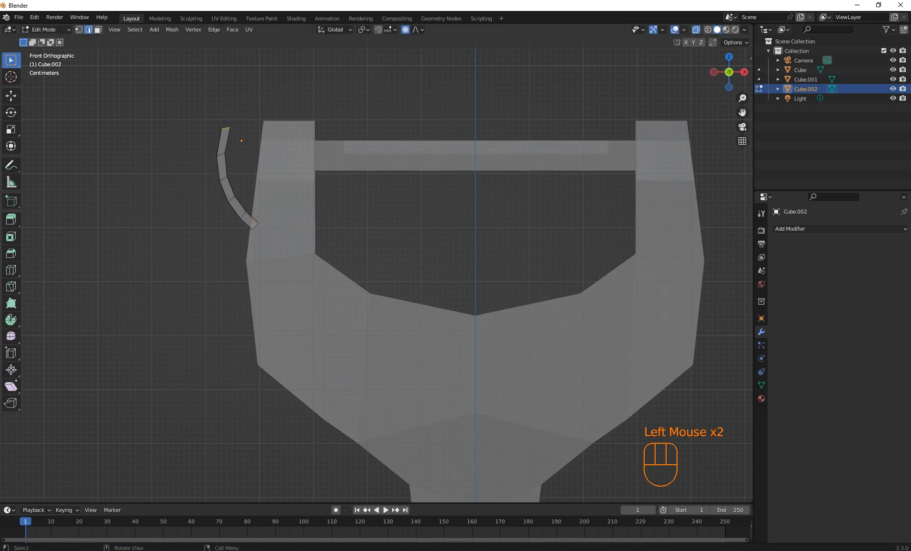
key(g)
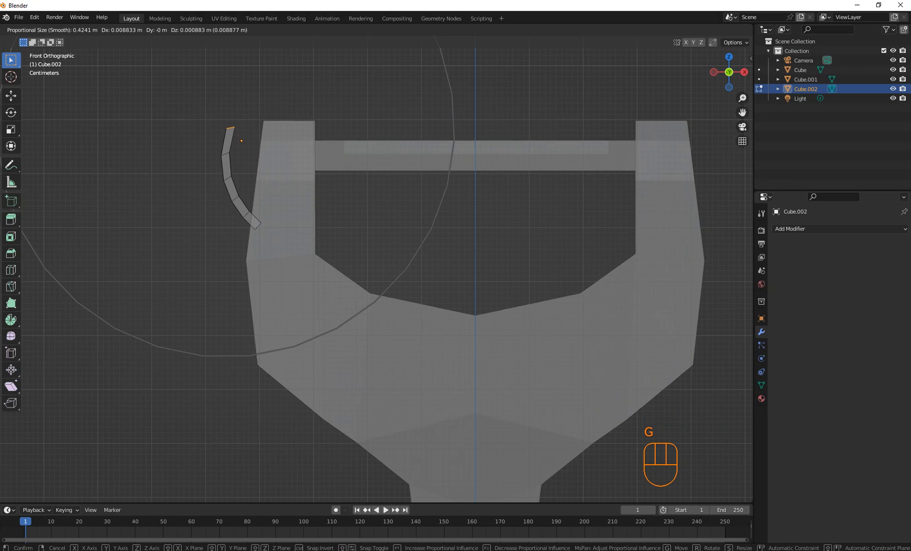
scroll(226, 132, up, 2)
scroll(225, 130, up, 6)
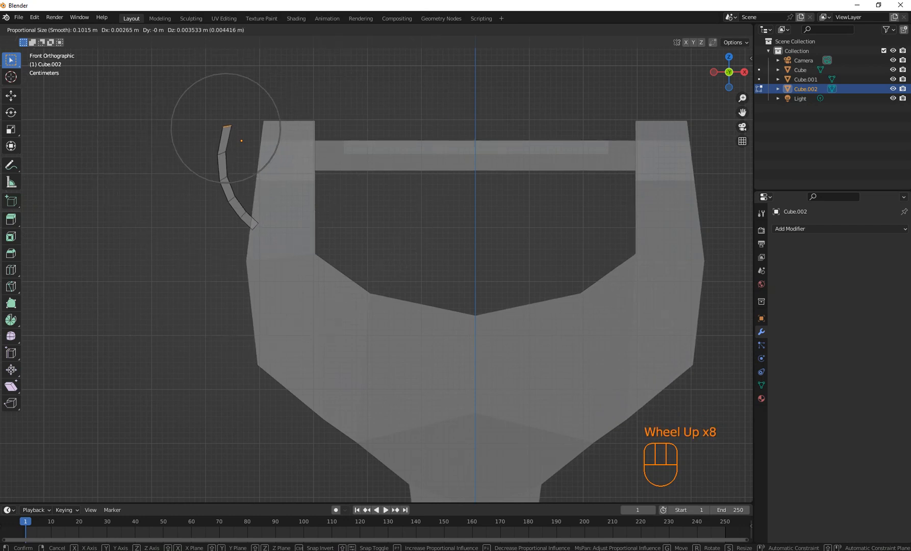
scroll(226, 129, down, 3)
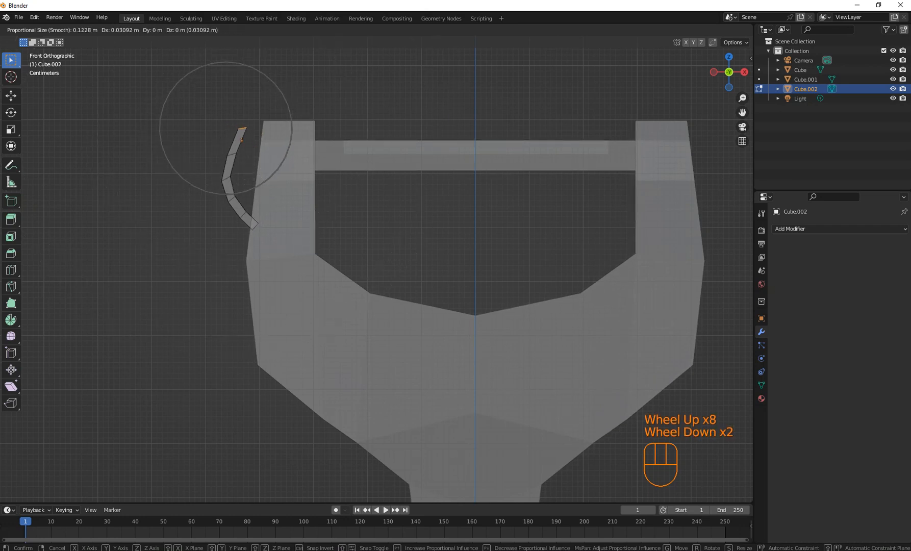
click(249, 137)
Rotate the strip's uppermost loop cut about 35 degrees with a small proportional radius and move it up slightly to round the curve.
drag(243, 155, 262, 166)
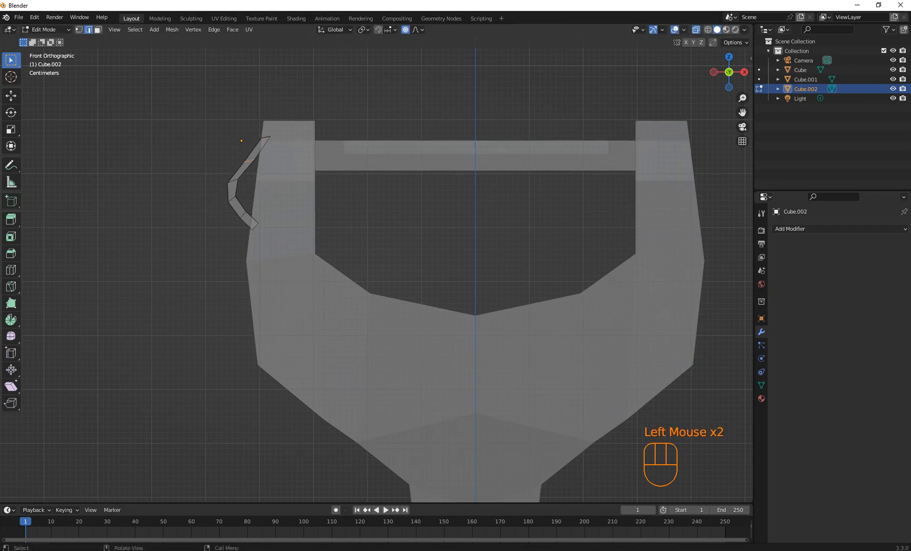
key(r)
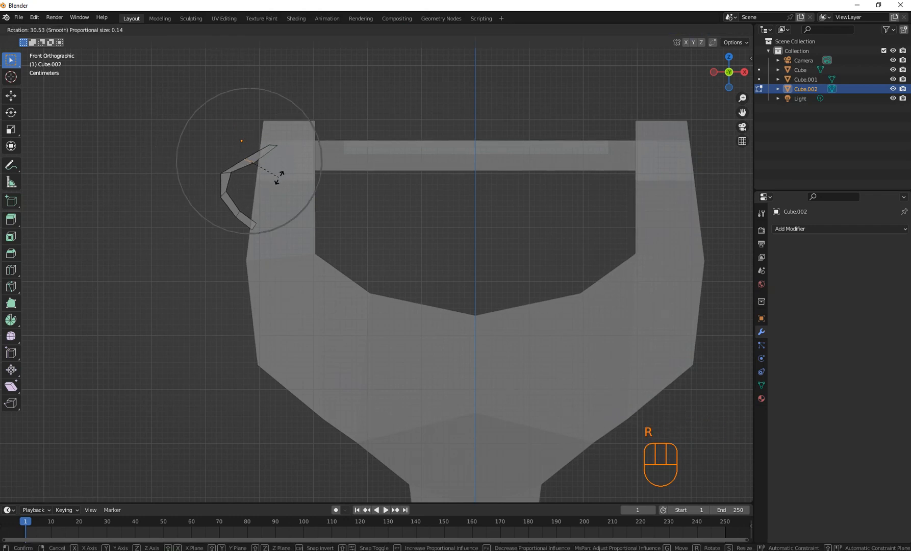
scroll(279, 177, up, 5)
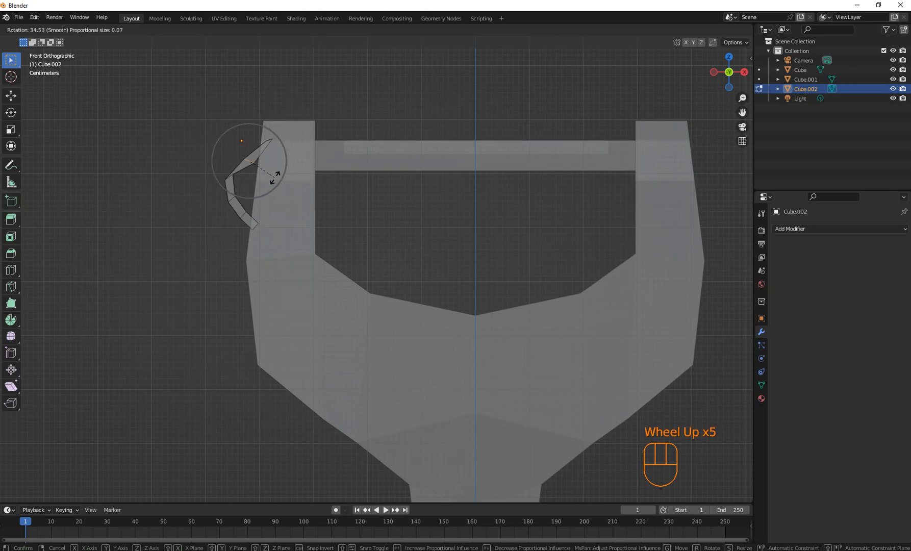
scroll(274, 177, down, 1)
scroll(275, 176, down, 2)
click(275, 176)
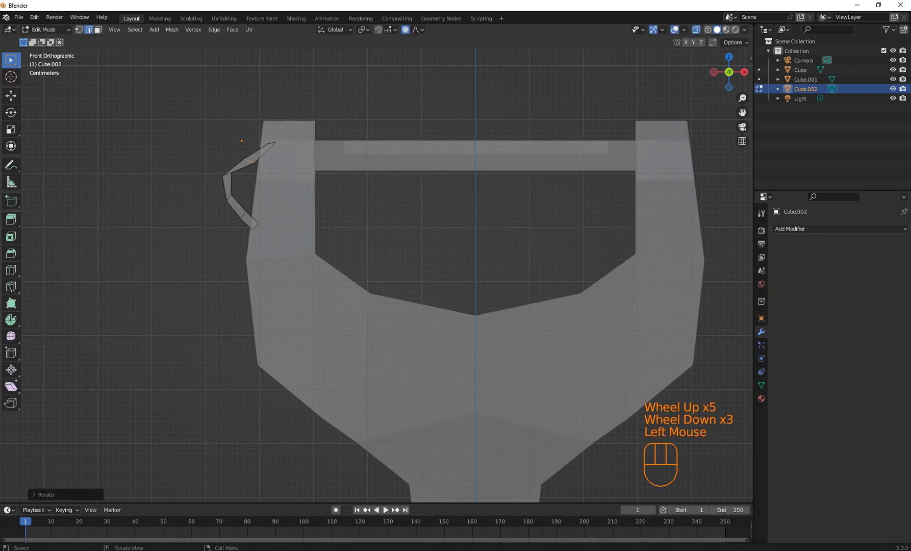
key(g)
click(274, 164)
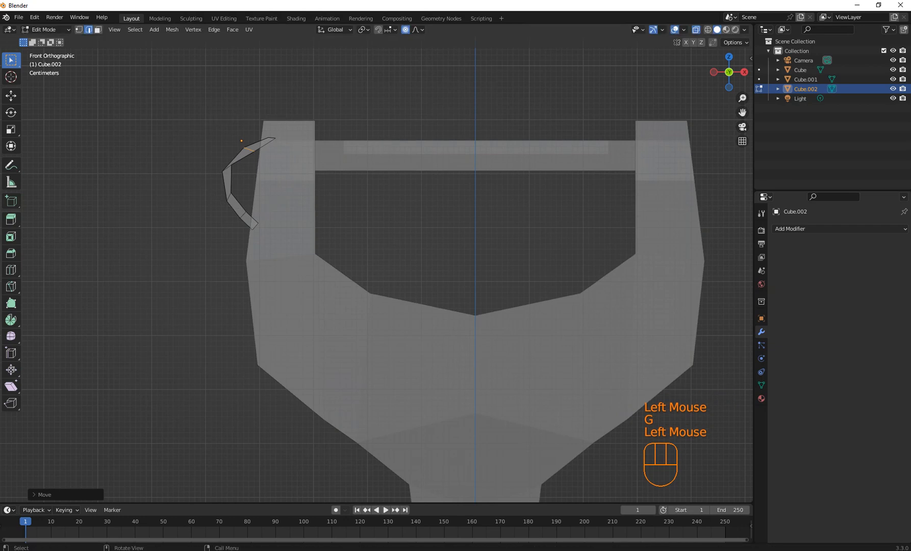
Switch the strip's mesh editing to vertex selection.
click(272, 138)
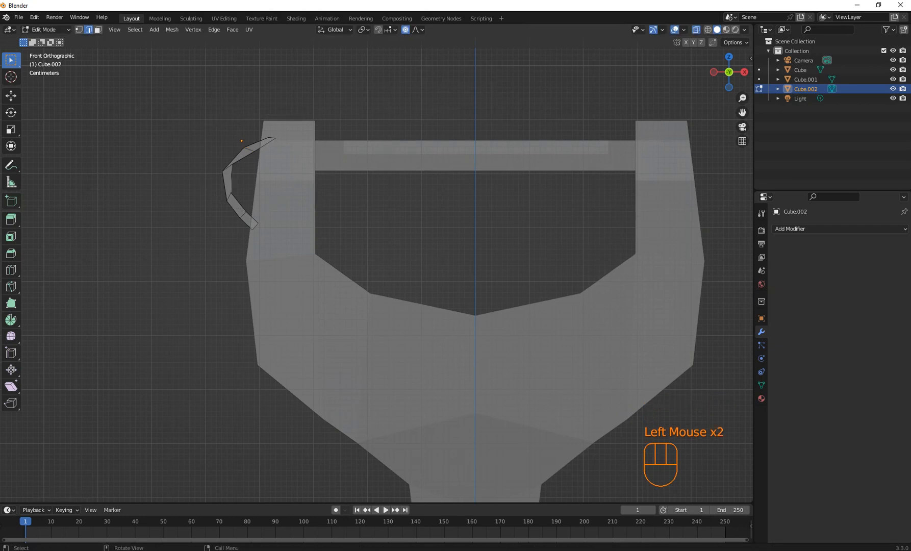
click(79, 29)
scroll(376, 270, up, 2)
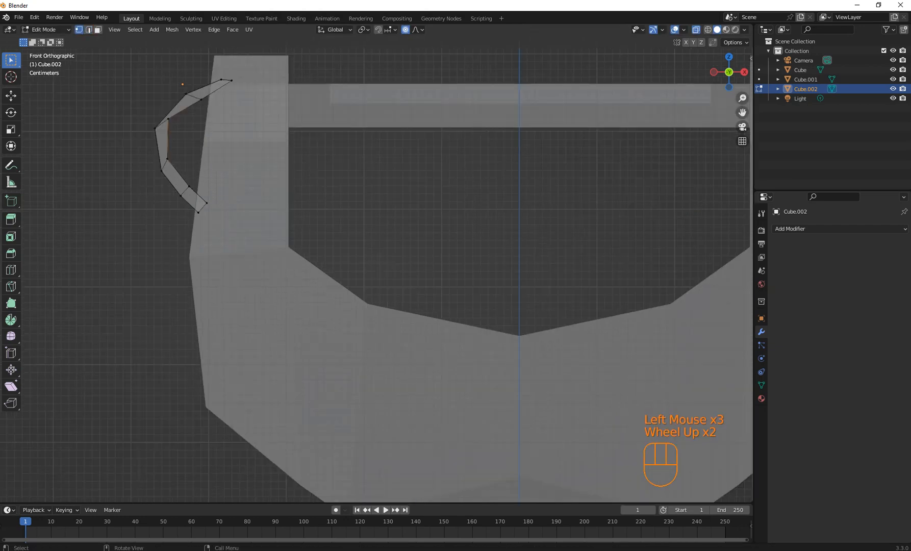
Try to move the inner vertex at the strip's outermost bend with proportional editing, and undo the move.
click(168, 119)
key(g)
scroll(170, 125, up, 1)
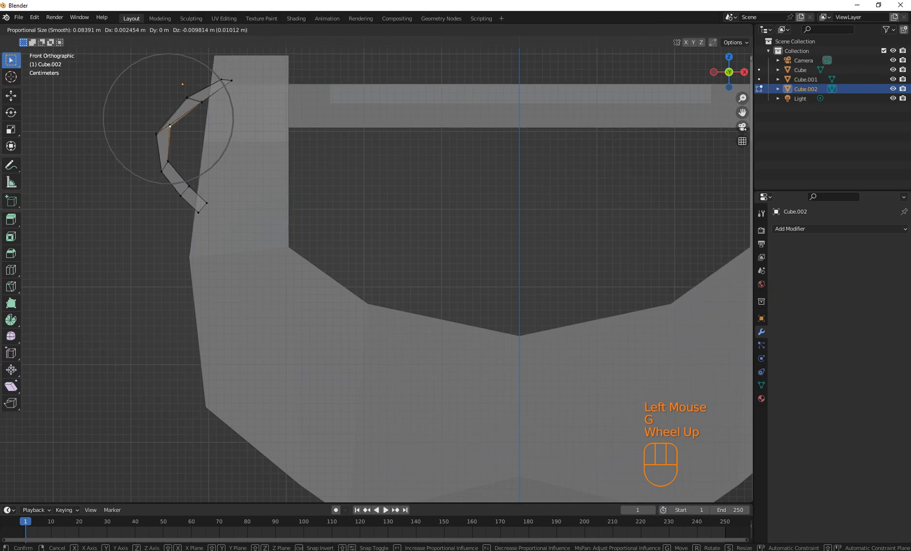
scroll(169, 126, up, 1)
click(176, 130)
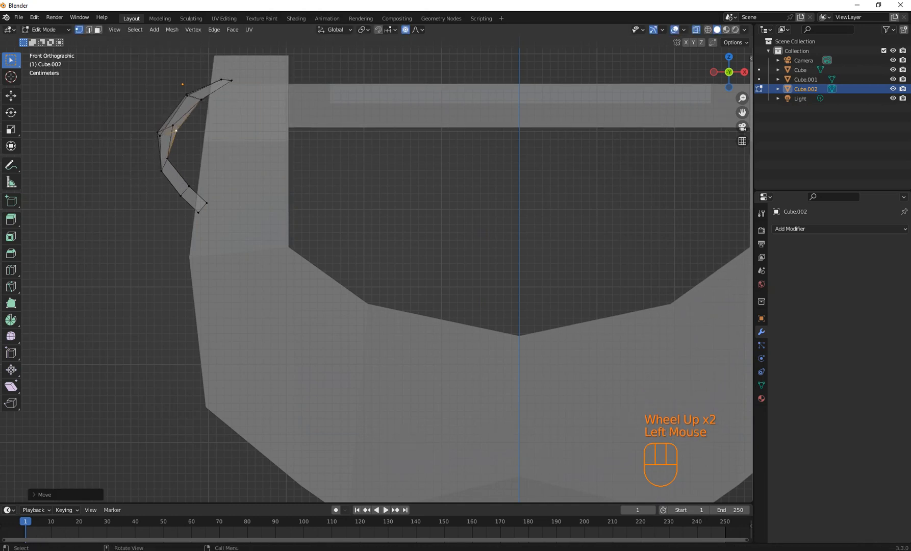
key(ctrl+z)
Turn off proportional editing and reposition the inner and outer vertices at the strip's outermost bend to form a cleaner corner.
drag(156, 108, 182, 127)
click(405, 29)
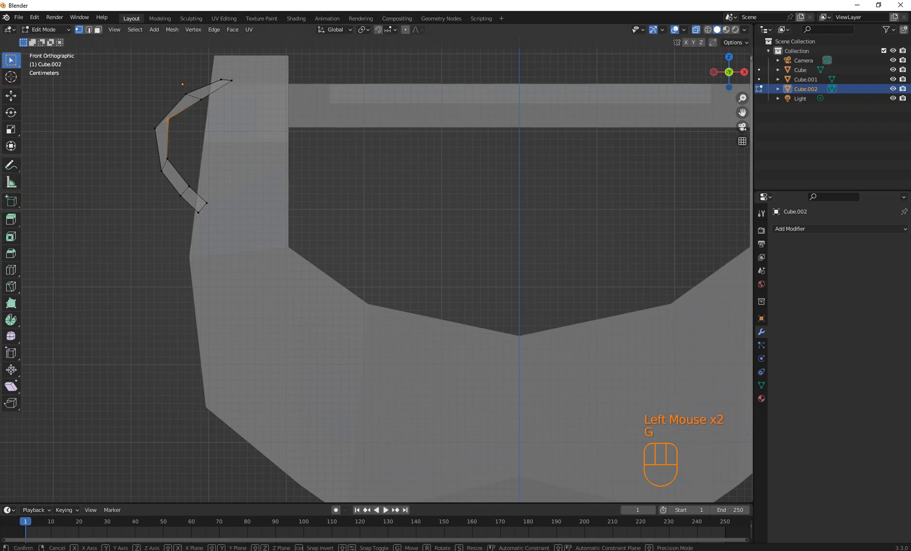
key(g)
click(171, 123)
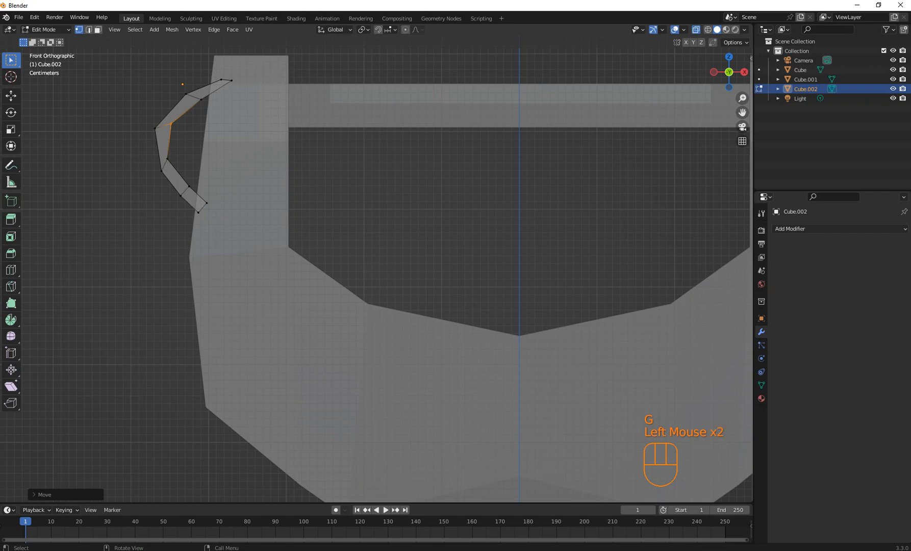
click(155, 128)
drag(119, 109, 163, 140)
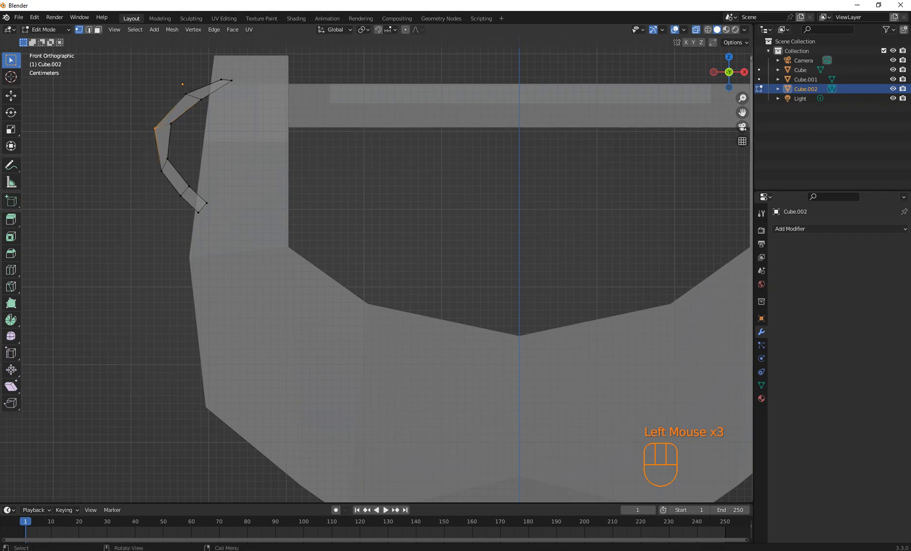
key(g)
click(160, 117)
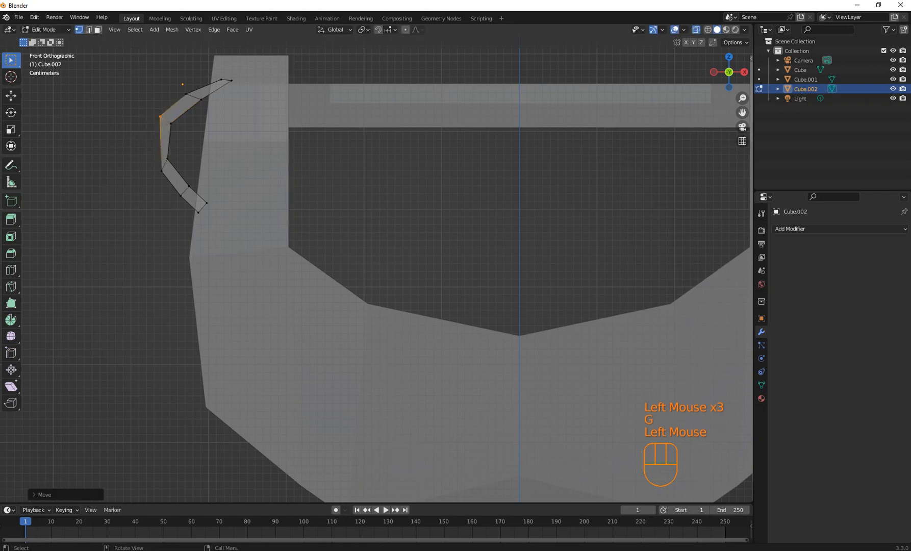
Move the lower section of the strip upward and slightly inward to shorten the curve.
drag(228, 147, 154, 244)
key(g)
click(160, 219)
Rotate the strip's lower end vertices about -13 degrees and nudge them upward to square off the end at the arm.
drag(219, 152, 189, 216)
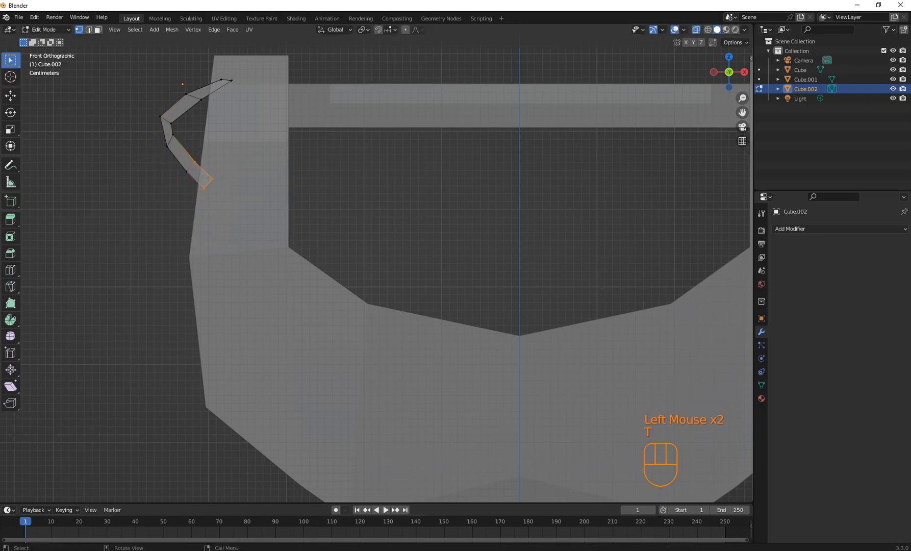
key(t)
key(r)
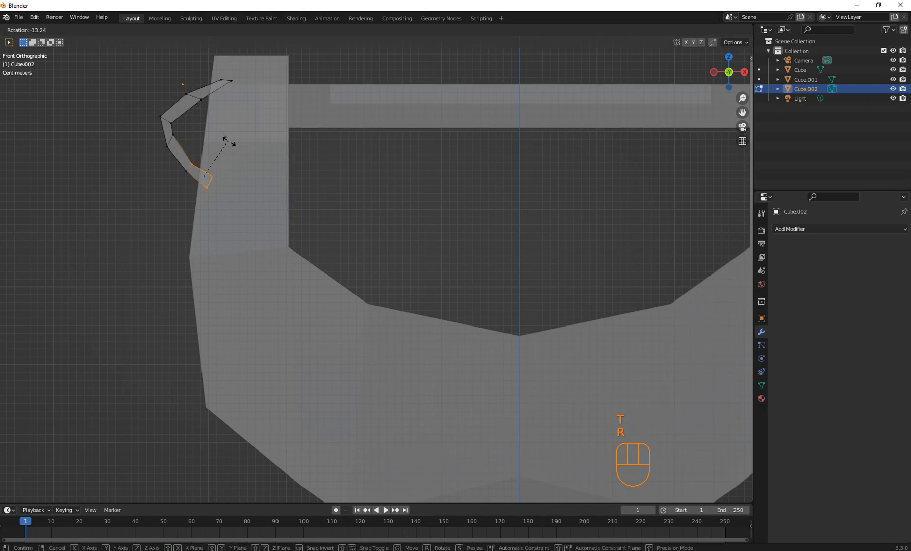
click(228, 143)
key(g)
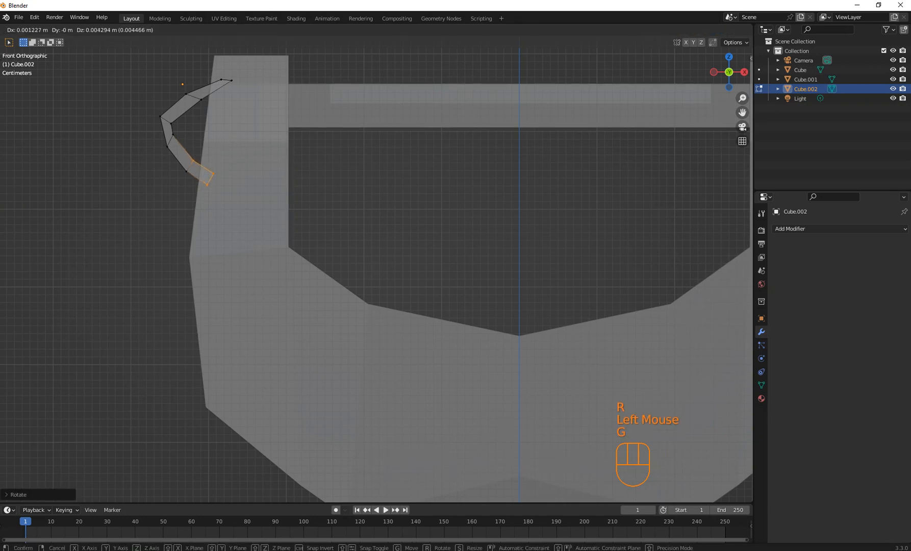
click(228, 143)
Rotate the strip's upper end vertices and nudge them so the end is square and evenly thick inside the arm.
drag(210, 72, 237, 91)
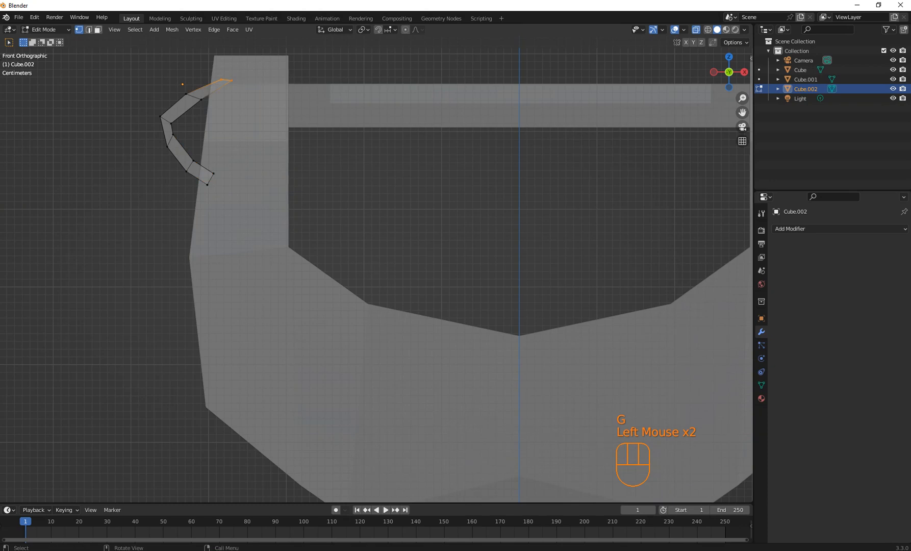
key(r)
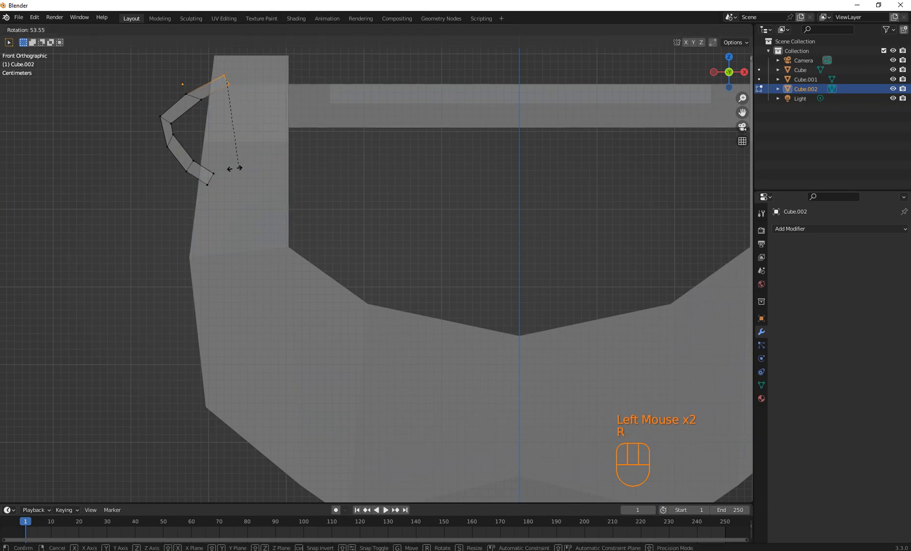
click(252, 165)
key(g)
click(253, 162)
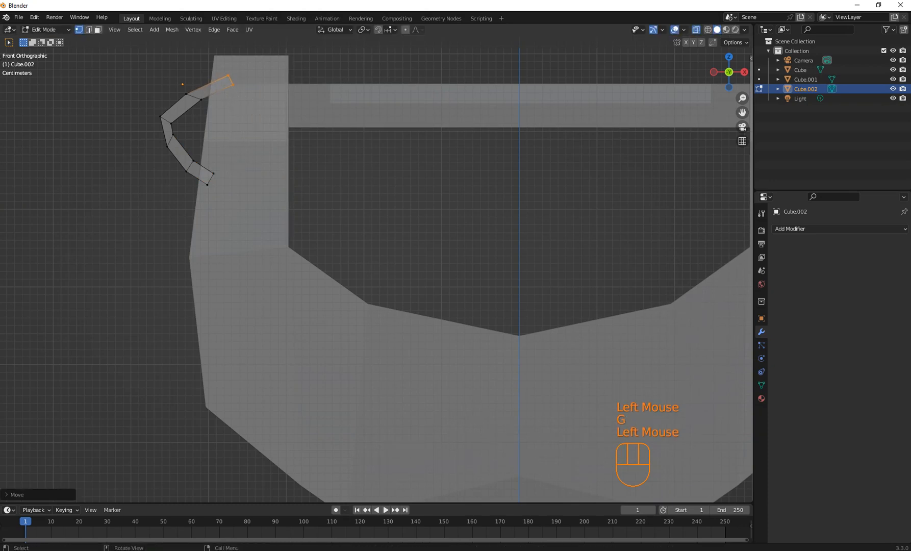
Leave mesh editing and set the origin of the curved strip Cube.002 to its geometry.
middle_drag(253, 162, 357, 178)
scroll(357, 179, down, 1)
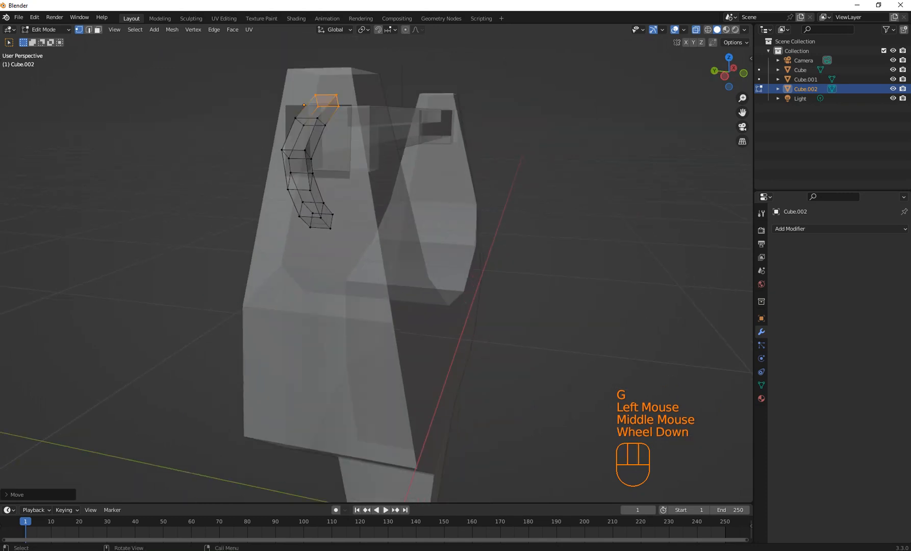
key(KP_1)
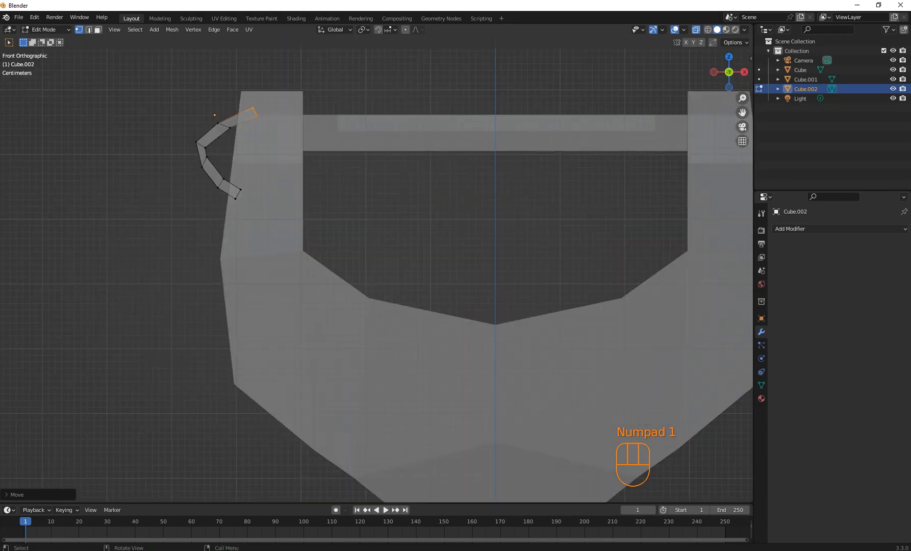
key(Tab)
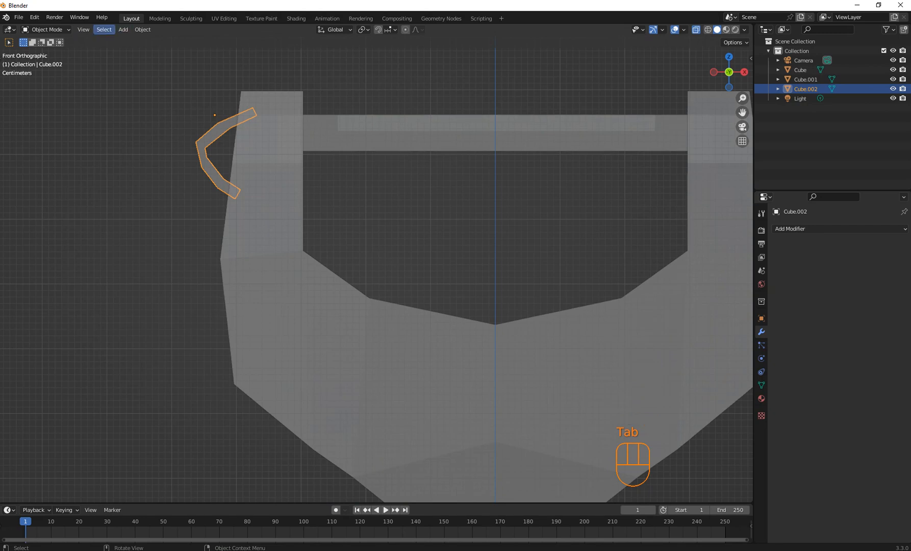
click(142, 29)
mouse_move(163, 41)
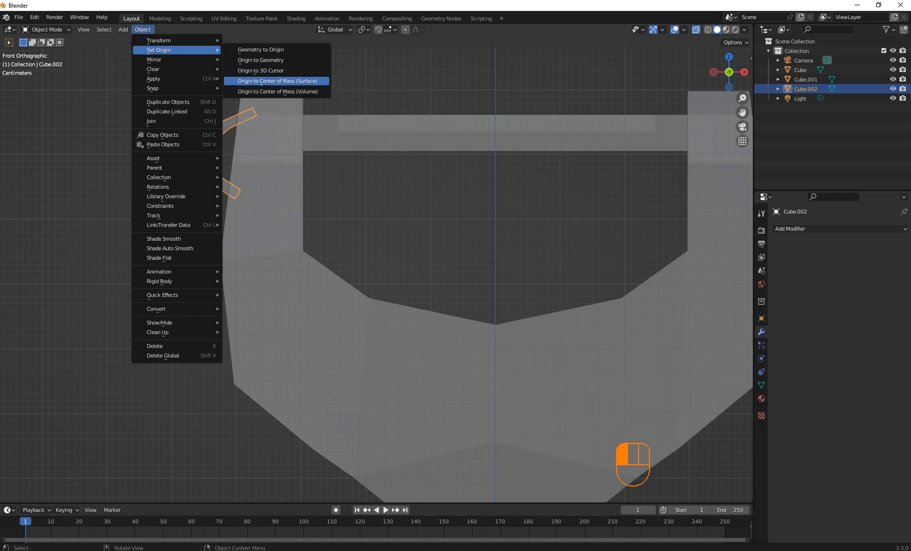
click(260, 60)
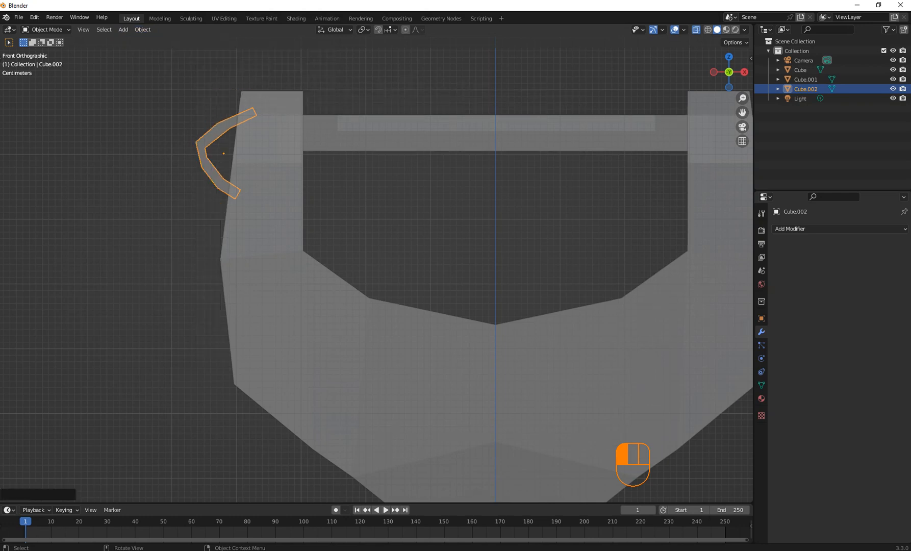
middle_drag(260, 59, 316, 95)
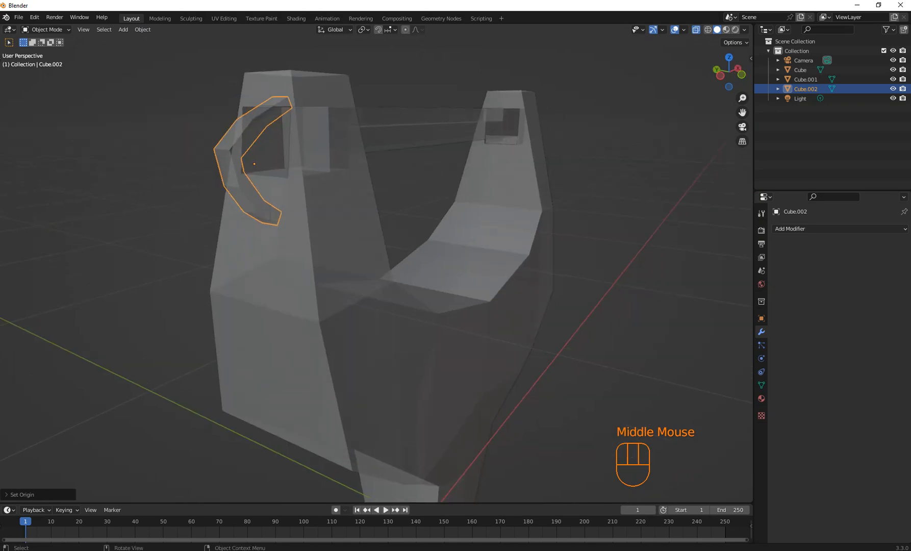
key(KP_1)
key(KP_2)
key(KP_3)
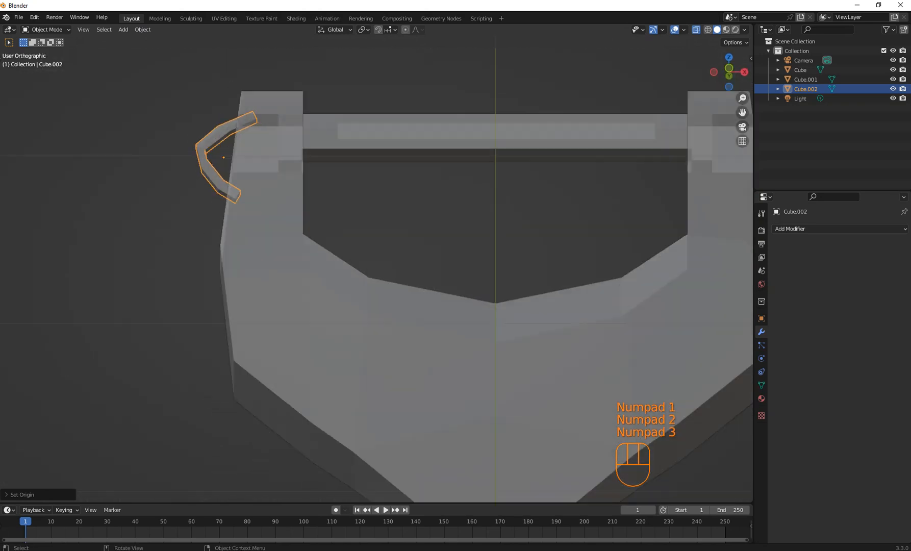
key(s)
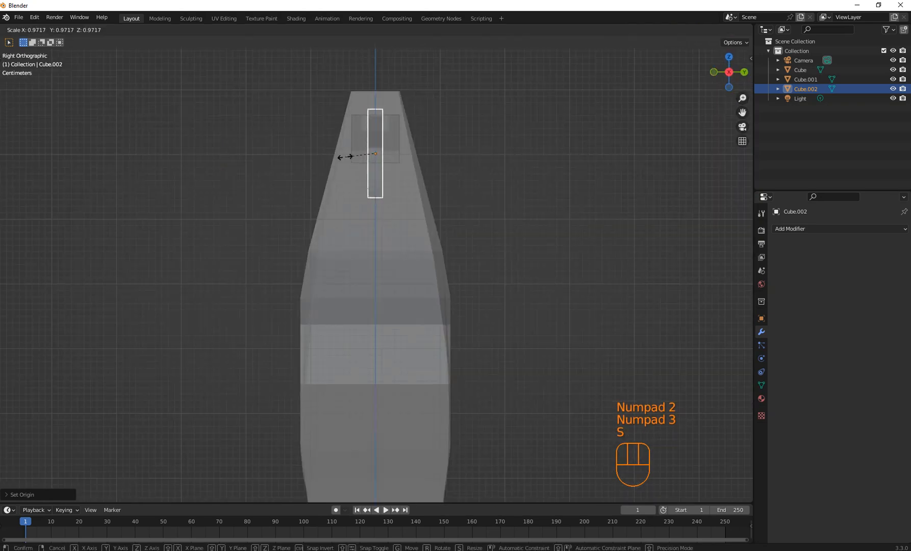
key(x)
key(y)
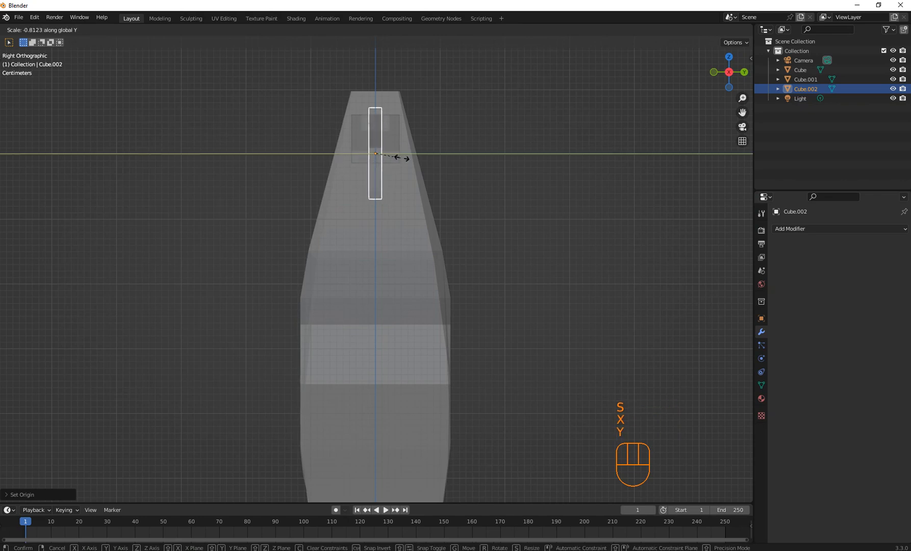
key(Escape)
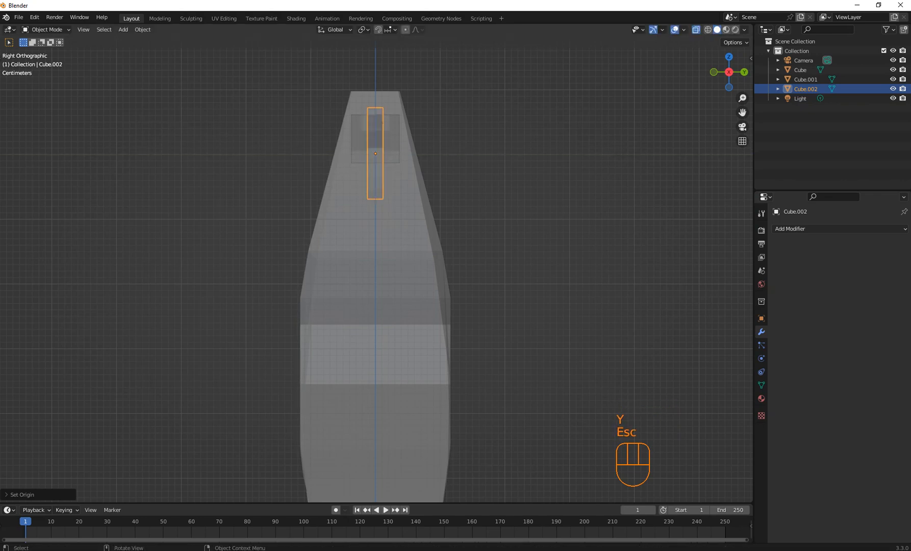
Scale the curved strip Cube.002 along Y by about 3.1 so it spans the arm's tip, and deselect it.
key(s)
key(y)
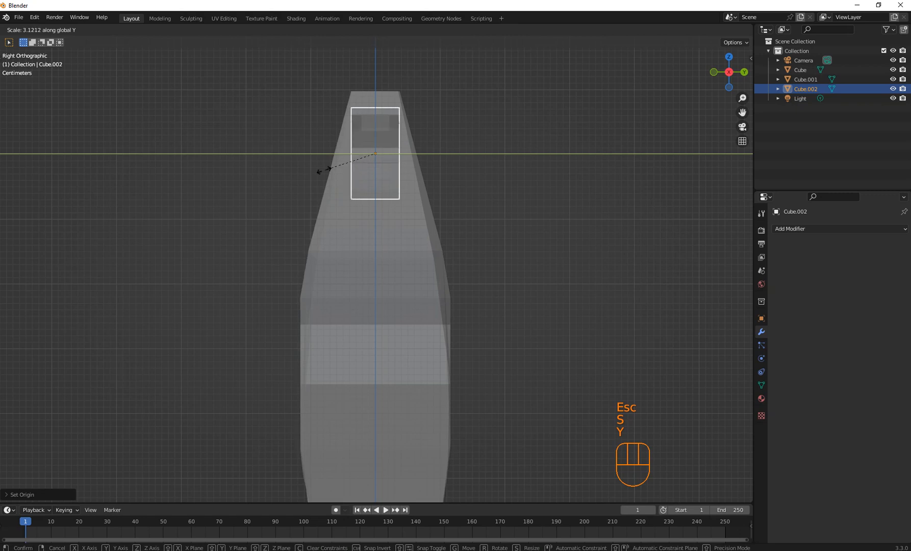
click(315, 170)
middle_drag(315, 170, 380, 150)
scroll(316, 225, down, 2)
click(316, 224)
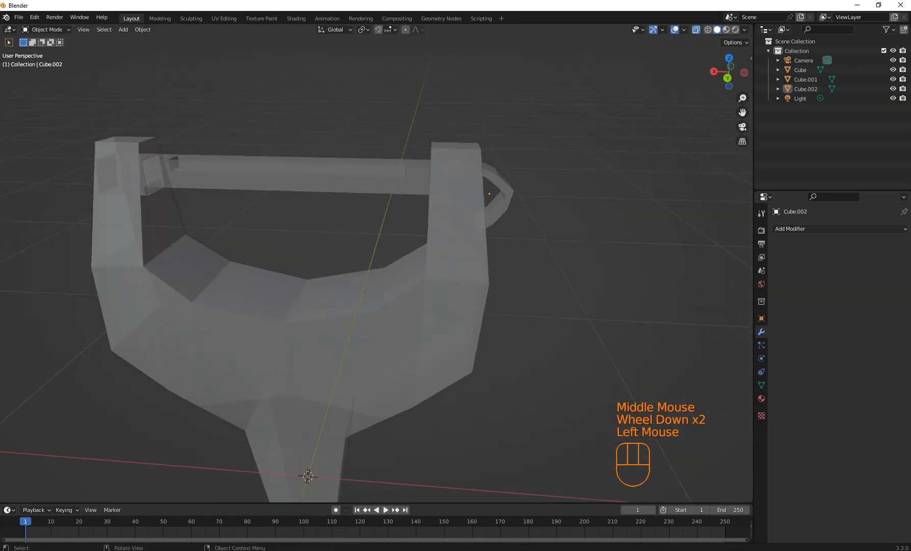
Add a cube at the 3D cursor and scale it down to about 10 cm so it fits inside the fork's handle.
scroll(324, 306, down, 1)
click(324, 317)
scroll(324, 316, down, 1)
mouse_move(324, 317)
middle_down()
mouse_move(334, 308)
mouse_move(278, 339)
mouse_move(324, 319)
middle_up()
click(484, 306)
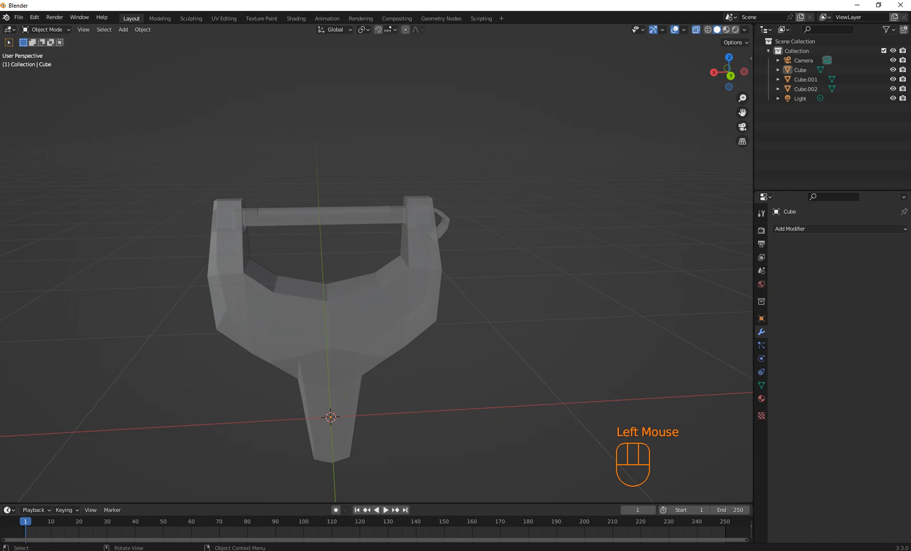
shift+middle_drag(485, 306, 493, 187)
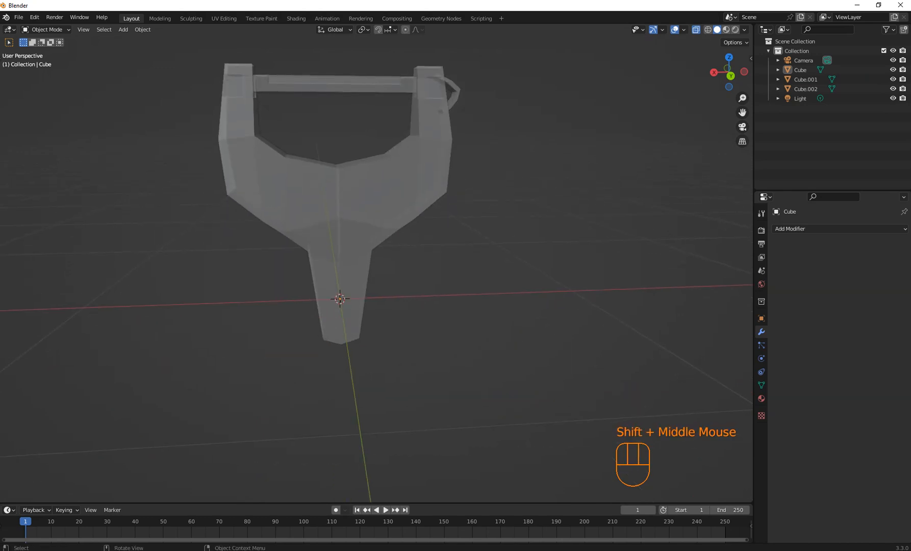
key(shift+a)
mouse_move(366, 242)
click(459, 255)
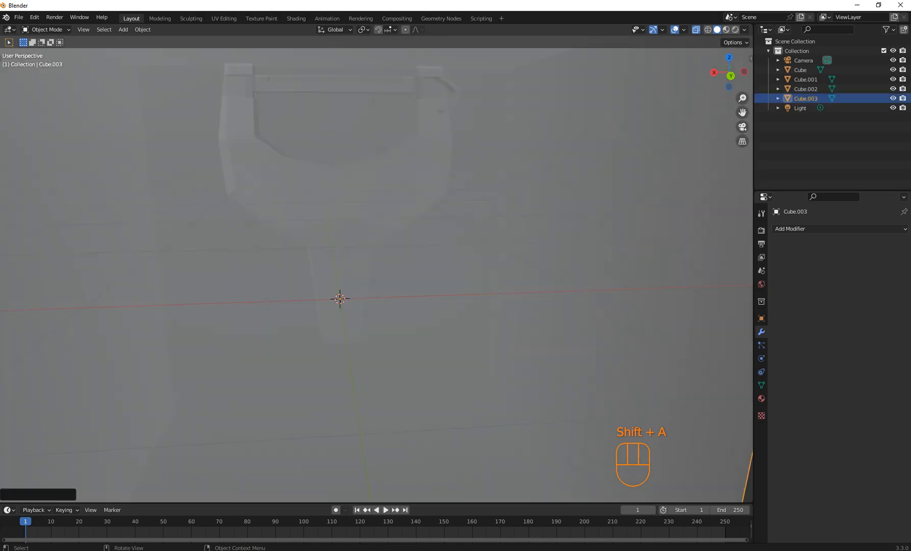
key(s)
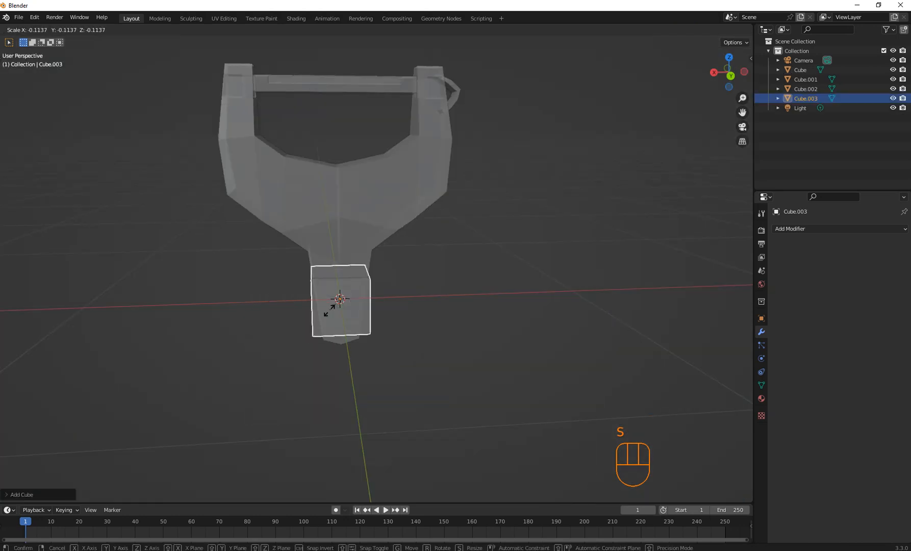
click(344, 309)
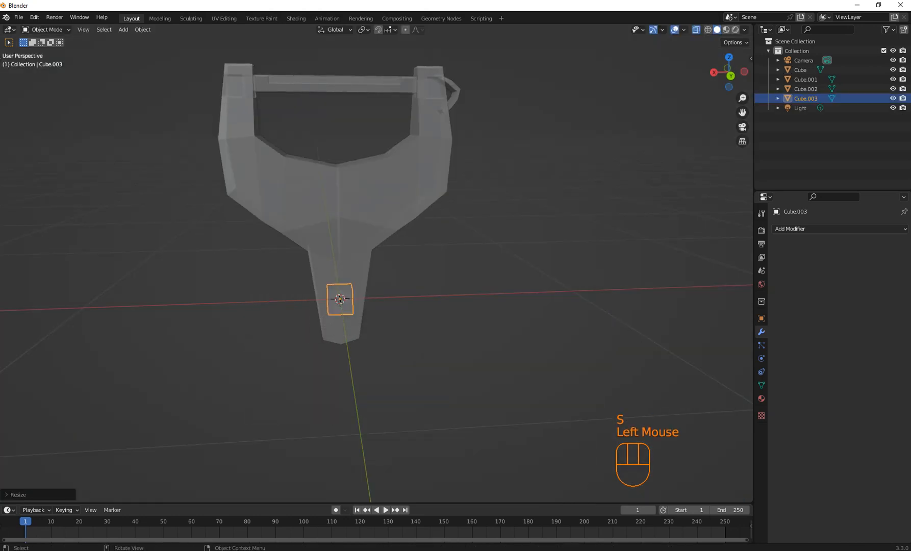
Move the small cube down along Z by about 8 cm, towards the lower end of the handle.
key(KP_3)
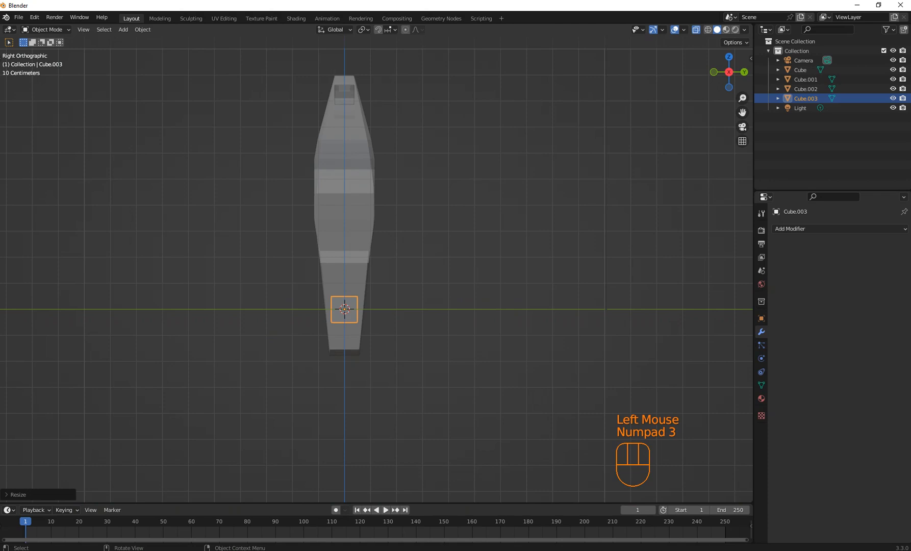
key(g)
key(x)
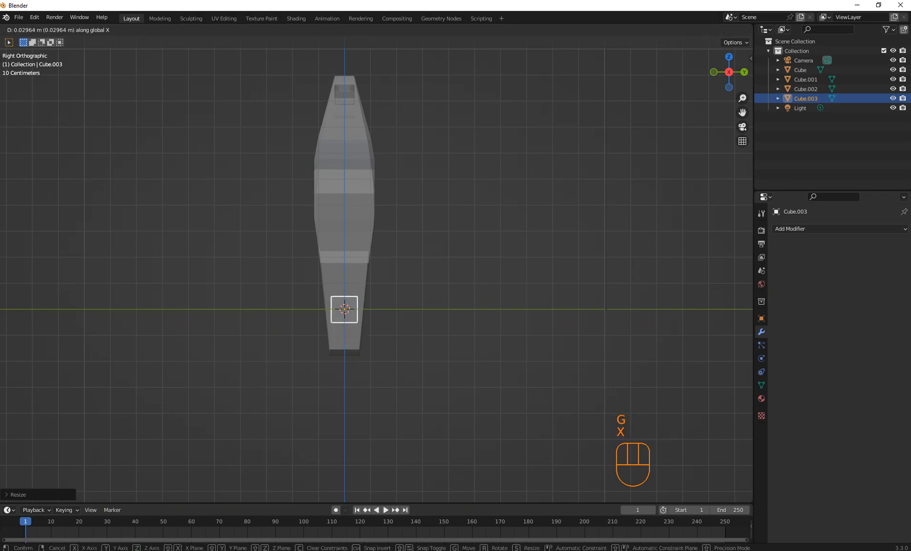
key(z)
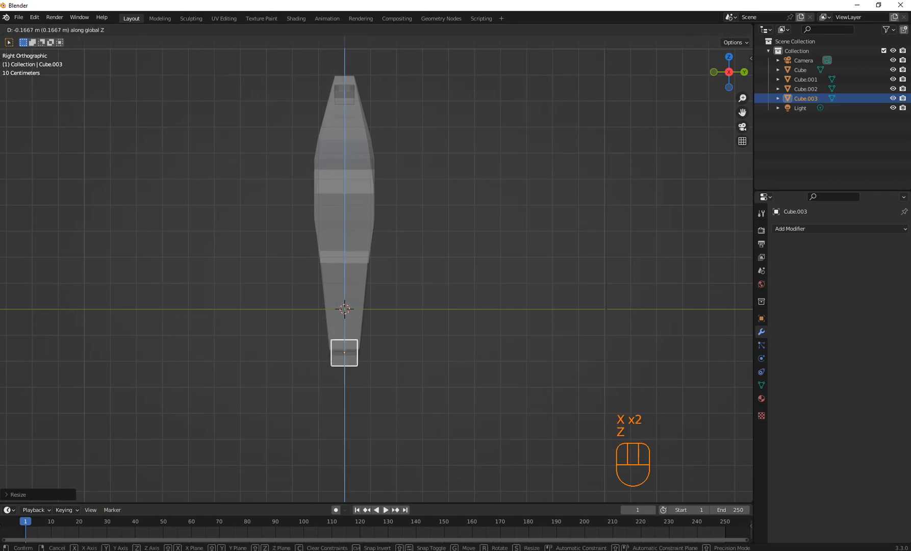
click(377, 347)
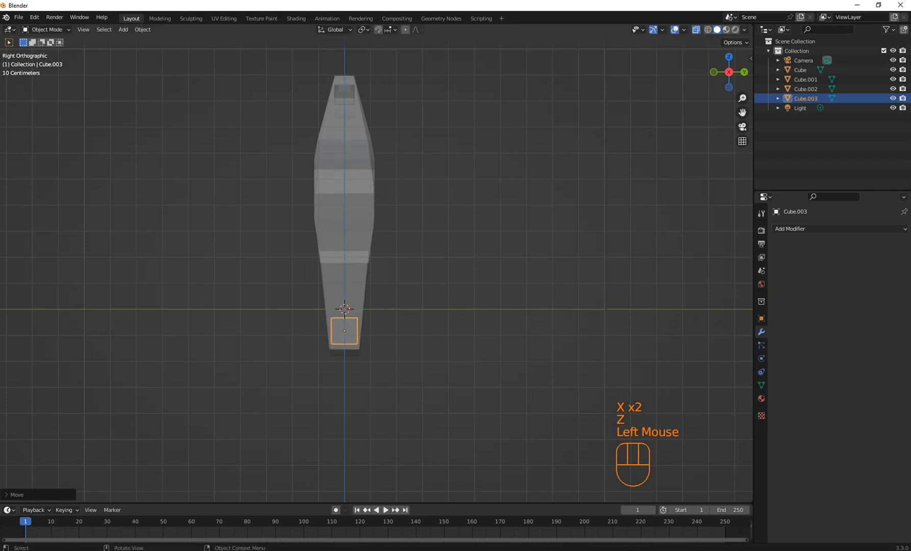
Stretch the small cube along Y well past both faces of the handle and flatten it along Z into a bar.
key(s)
key(y)
click(496, 329)
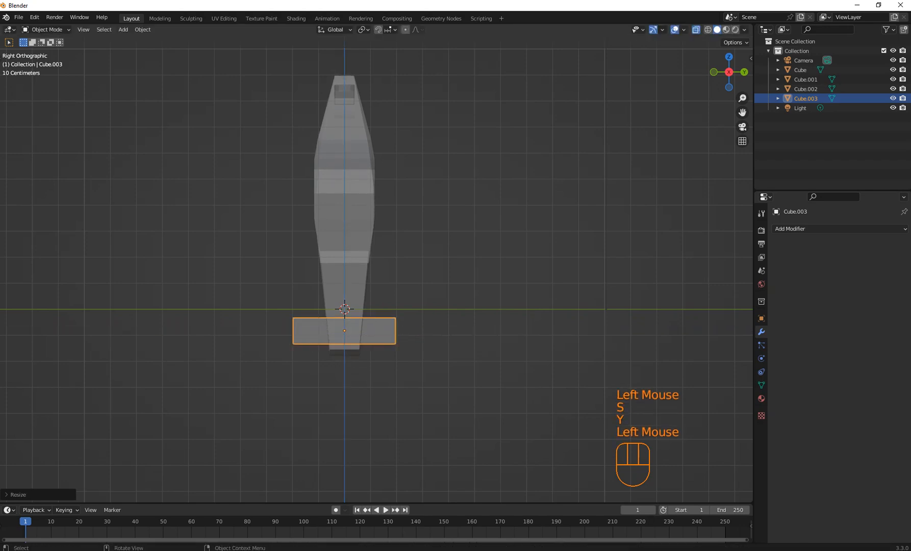
key(s)
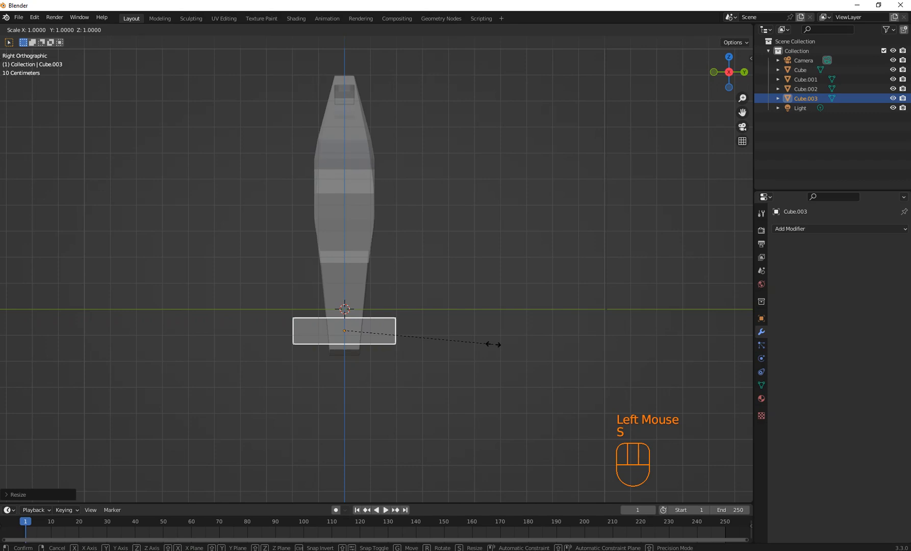
key(z)
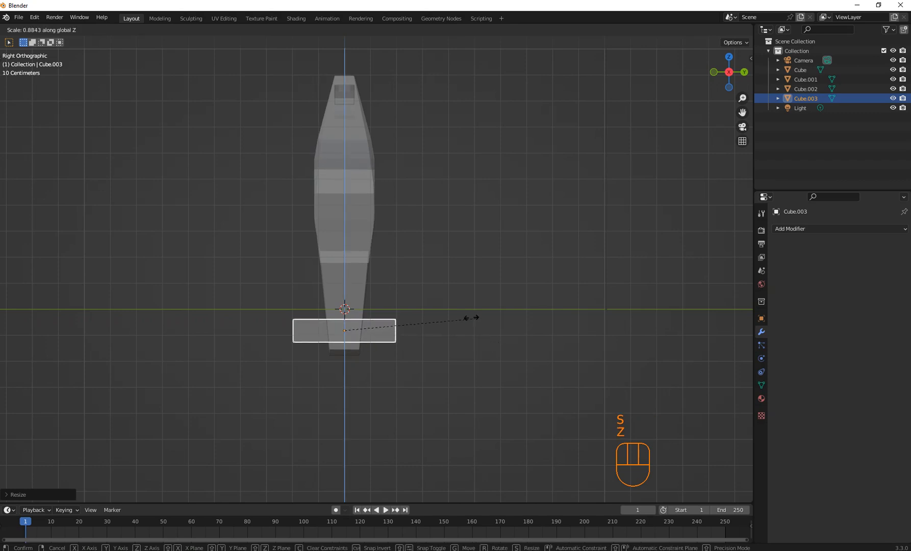
click(430, 319)
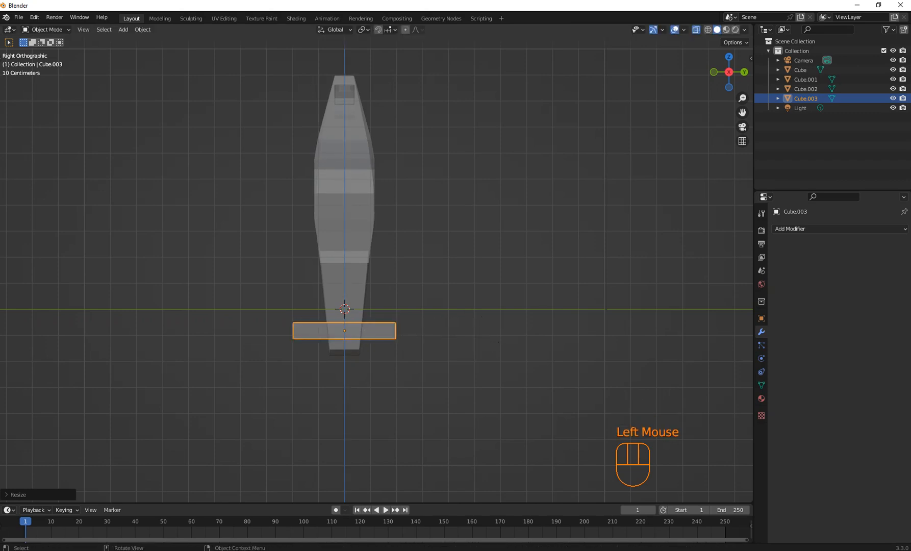
Cut the bar Cube.003 out of the fork with a Boolean modifier set to Difference, and apply the modifier.
click(811, 230)
click(352, 230)
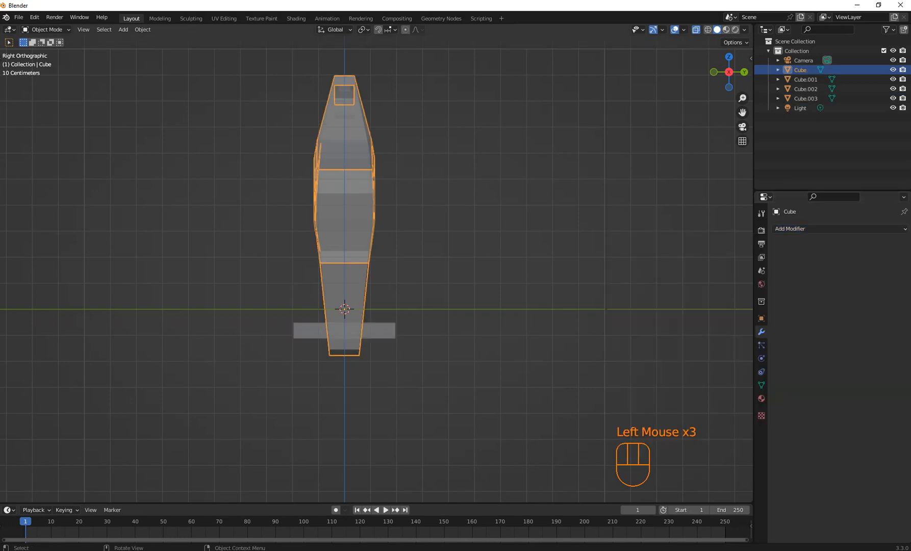
click(796, 228)
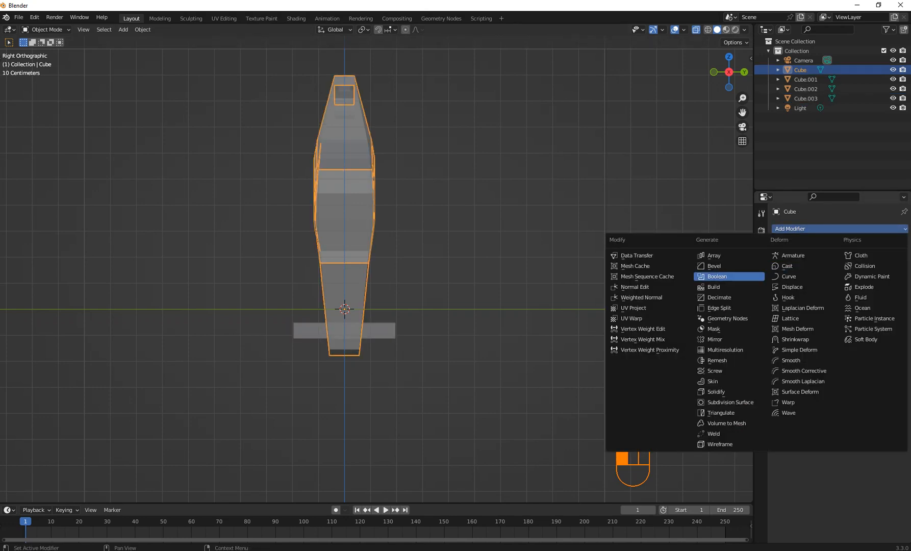
click(718, 276)
click(889, 283)
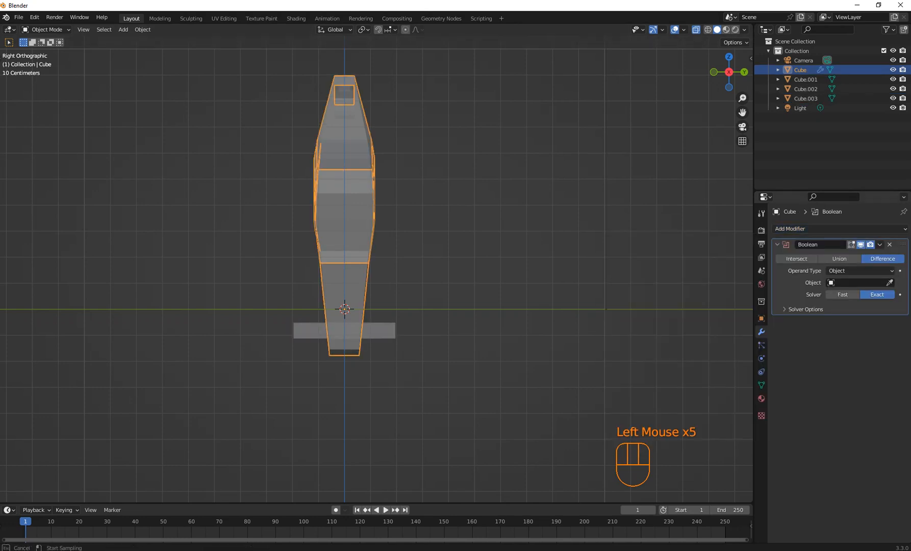
click(377, 329)
middle_drag(378, 329, 459, 347)
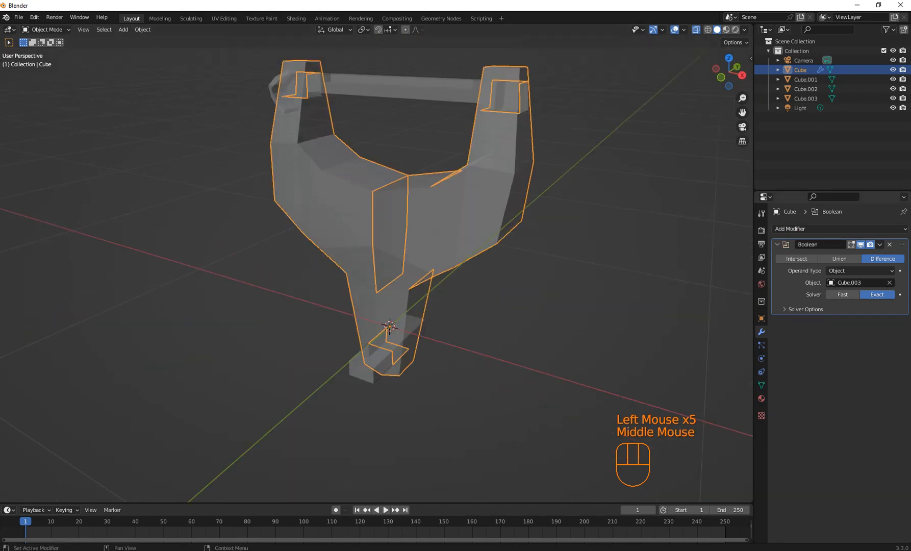
click(880, 245)
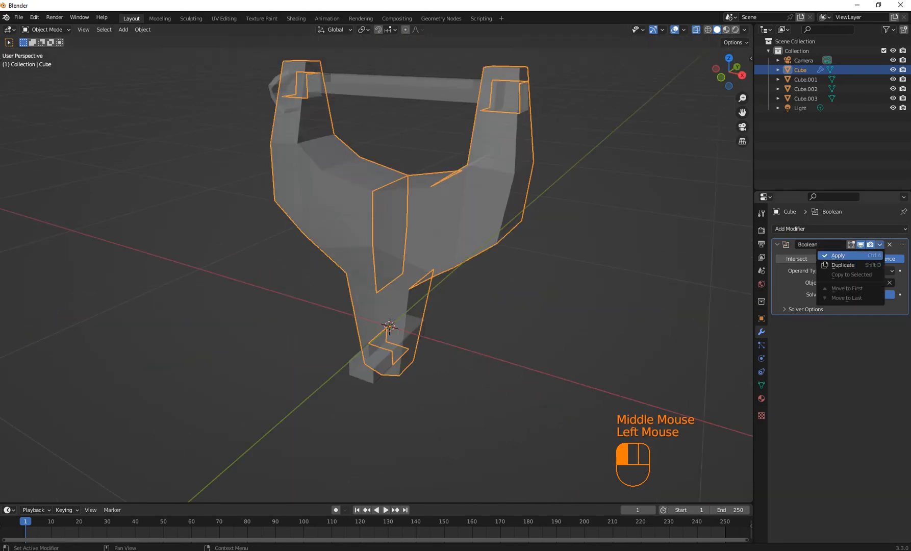
click(838, 255)
Delete the cutter bar Cube.003 and turn off X-ray display.
click(403, 341)
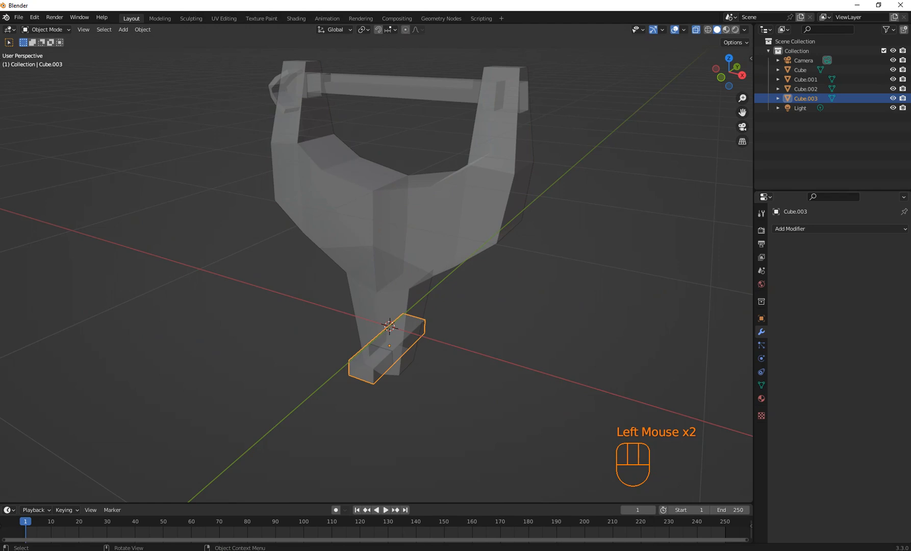
key(Delete)
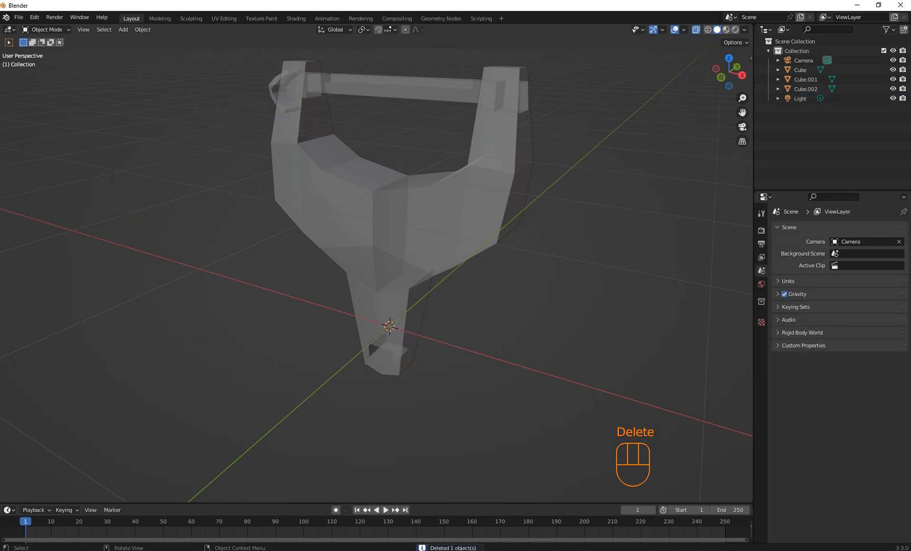
click(695, 30)
mouse_move(561, 204)
middle_down()
mouse_move(563, 171)
mouse_move(578, 201)
middle_up()
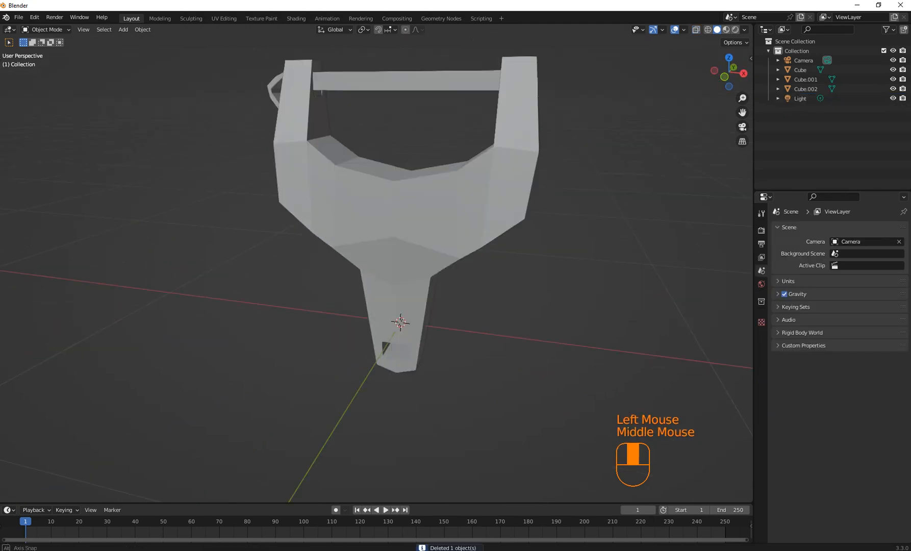
shift+middle_drag(510, 230, 423, 215)
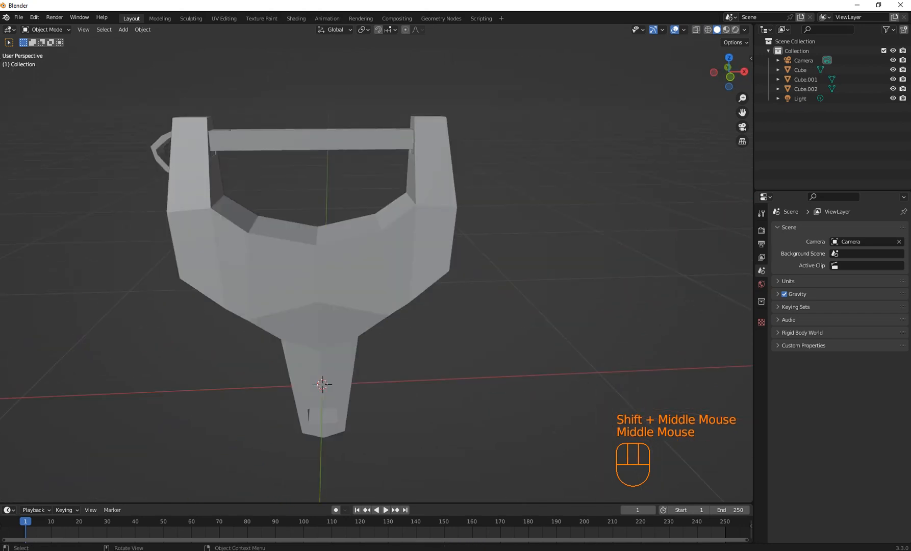
Mirror the curved strip Cube.002 on X and Y with Cube as the mirror object, and apply the modifier.
click(806, 89)
click(839, 229)
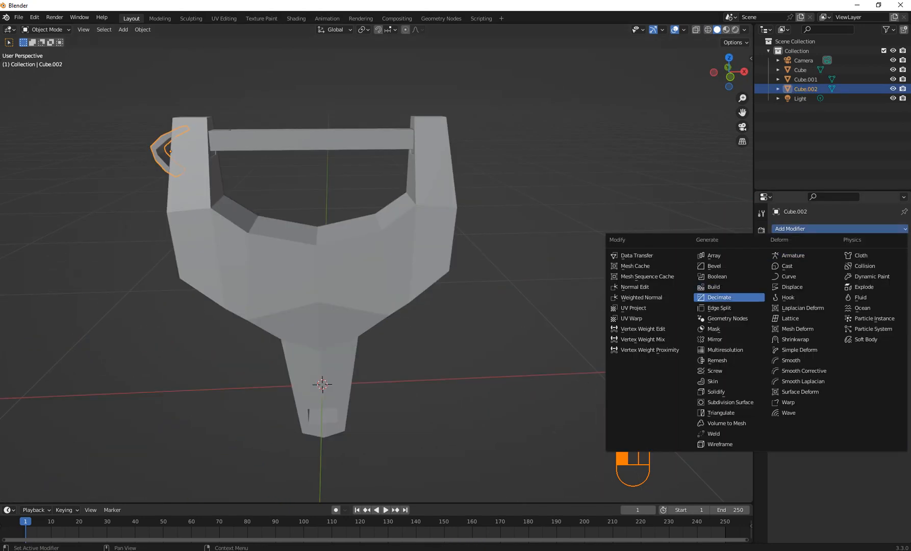
click(730, 340)
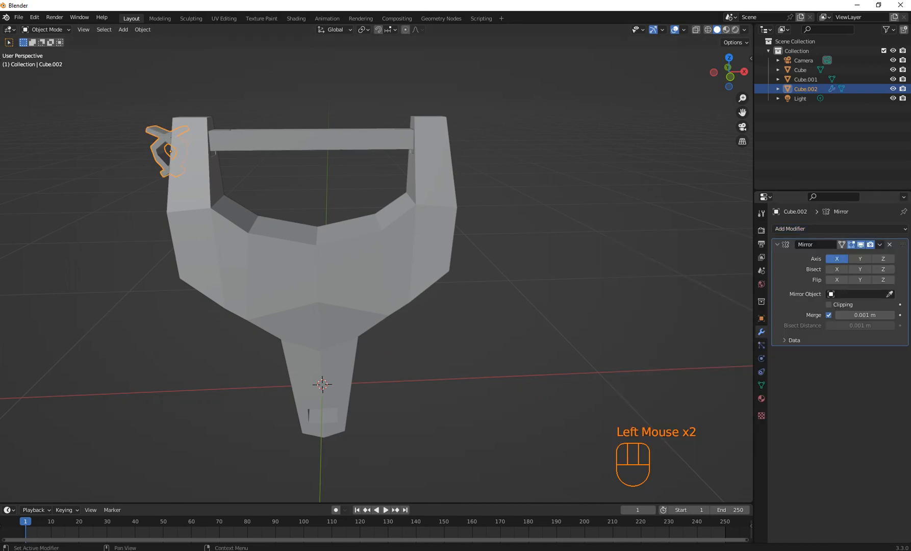
click(860, 258)
click(890, 293)
click(322, 280)
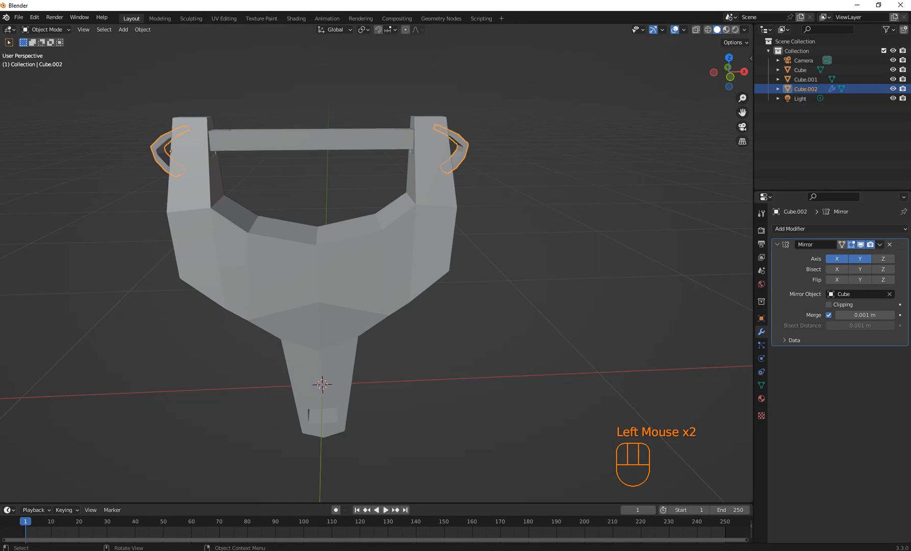
click(879, 245)
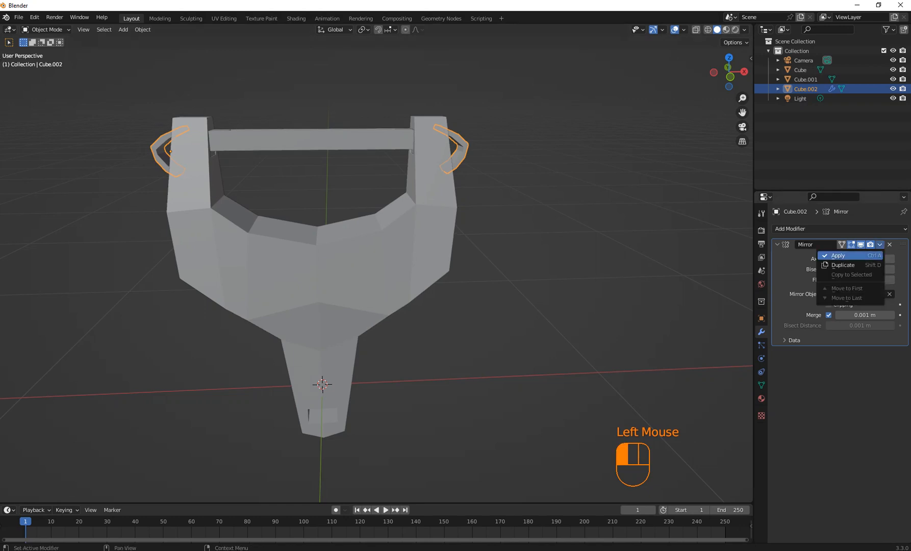
click(849, 256)
In Material Preview, set the base color of the fork Cube's material to blue with hue 0.664, saturation 1.000 and value 0.800.
click(326, 139)
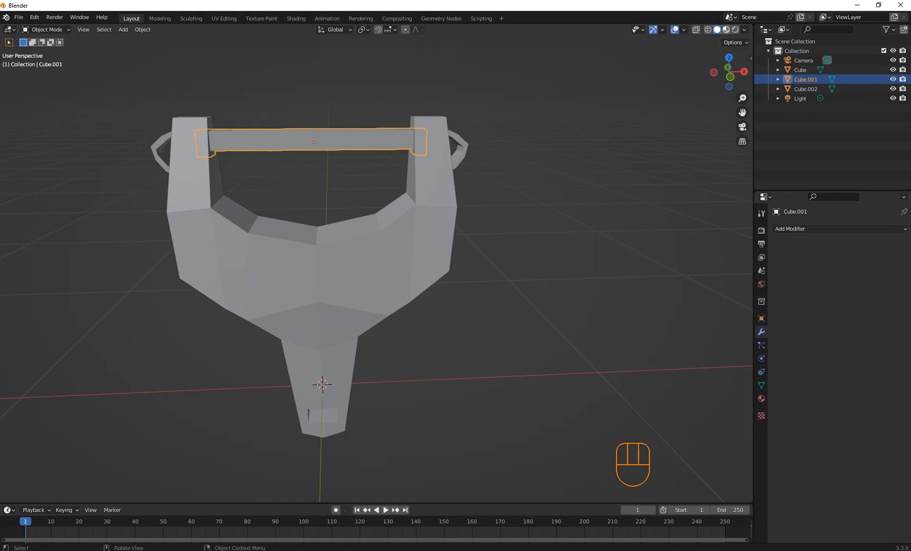
click(316, 265)
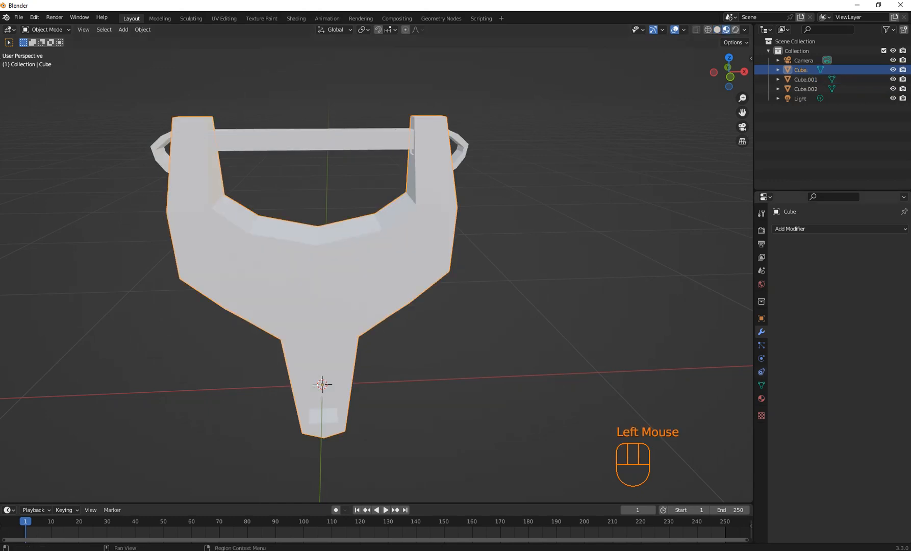
click(762, 399)
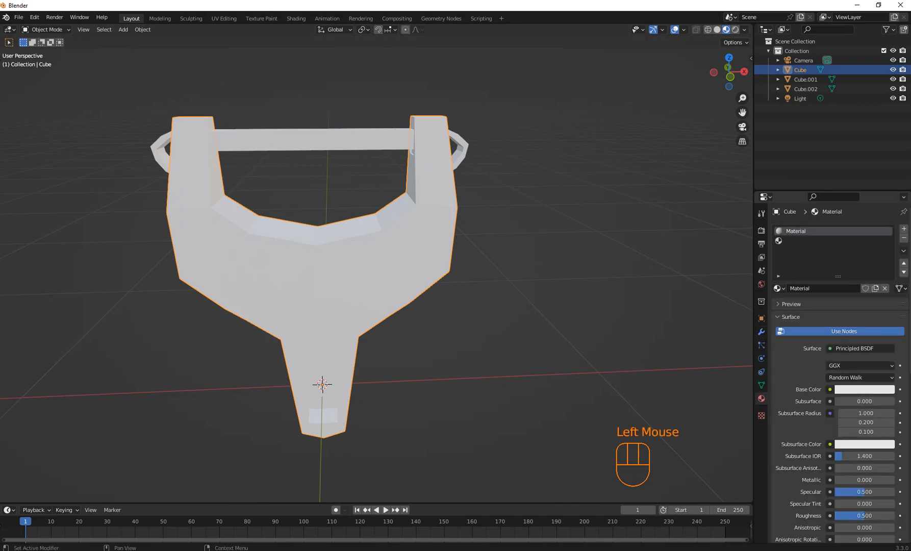
click(864, 389)
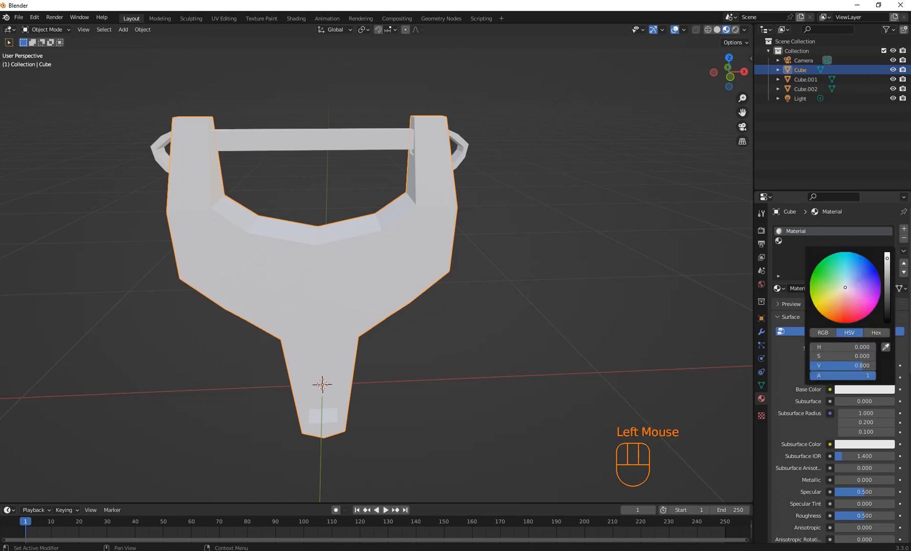
drag(846, 287, 873, 265)
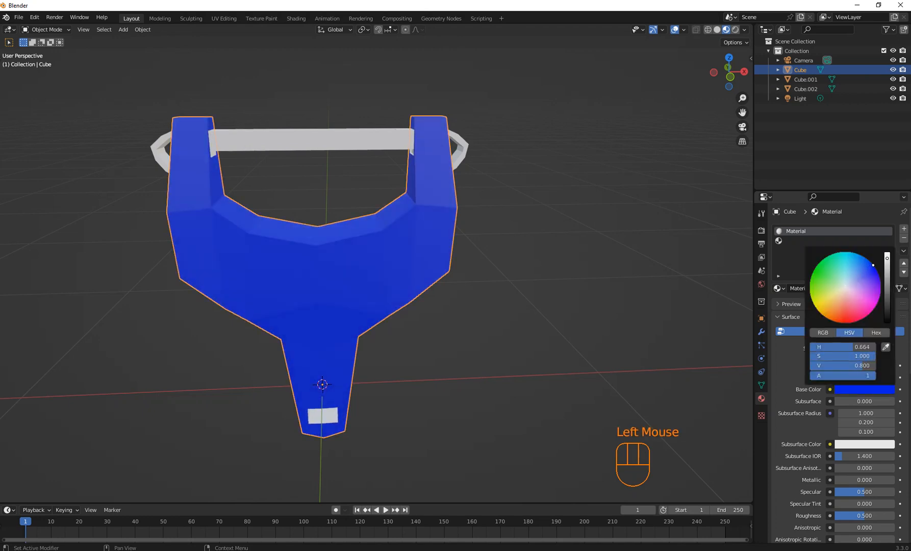
Make the fork's blue material glossier by setting Roughness to 0.059 and Specular to 0.122.
middle_drag(576, 286, 523, 259)
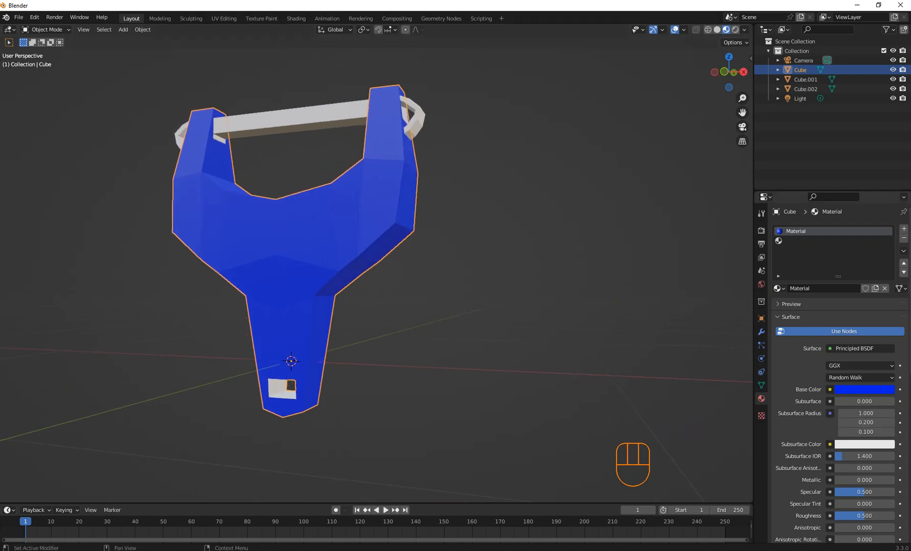
scroll(837, 454, down, 3)
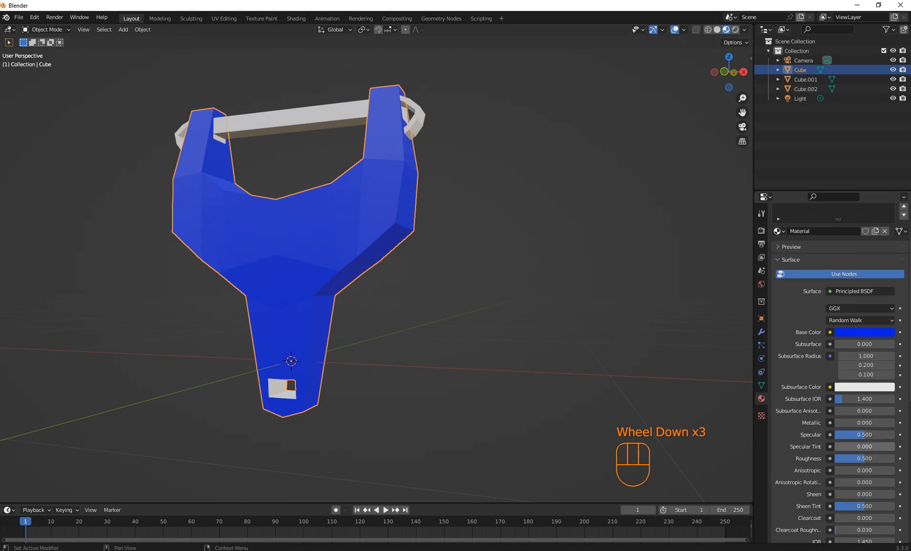
drag(865, 459, 838, 459)
scroll(838, 459, down, 2)
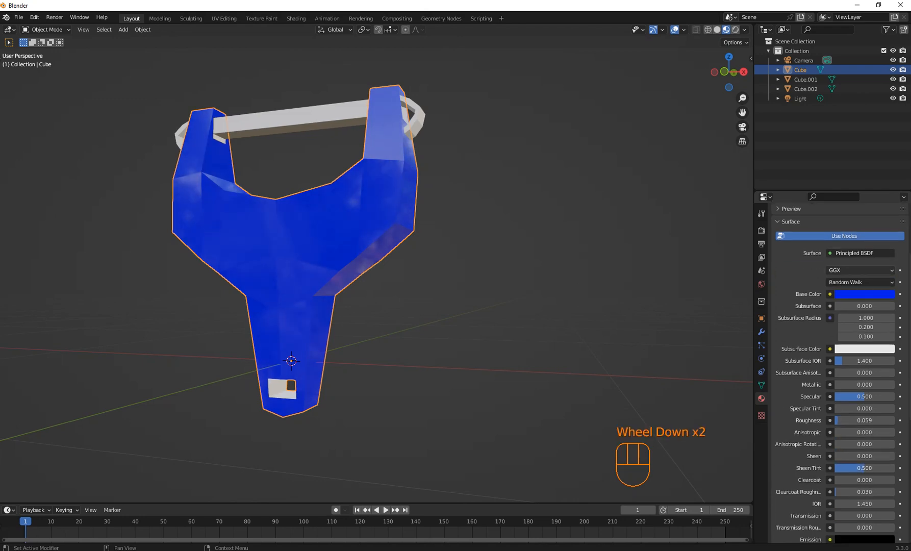
click(857, 253)
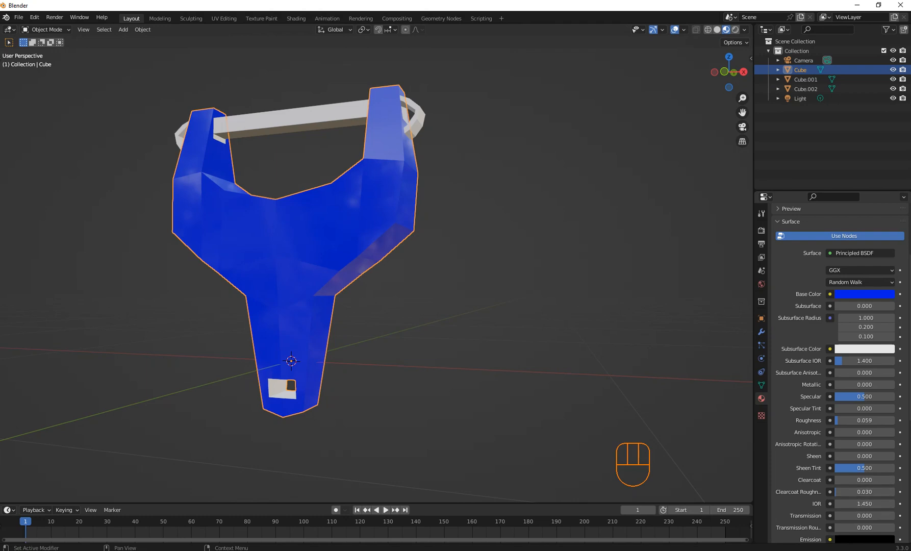
drag(867, 468, 845, 467)
drag(876, 396, 856, 396)
middle_drag(490, 286, 467, 305)
Give the crossbar Cube.001 a new material and darken its base color to a dark grey.
click(291, 132)
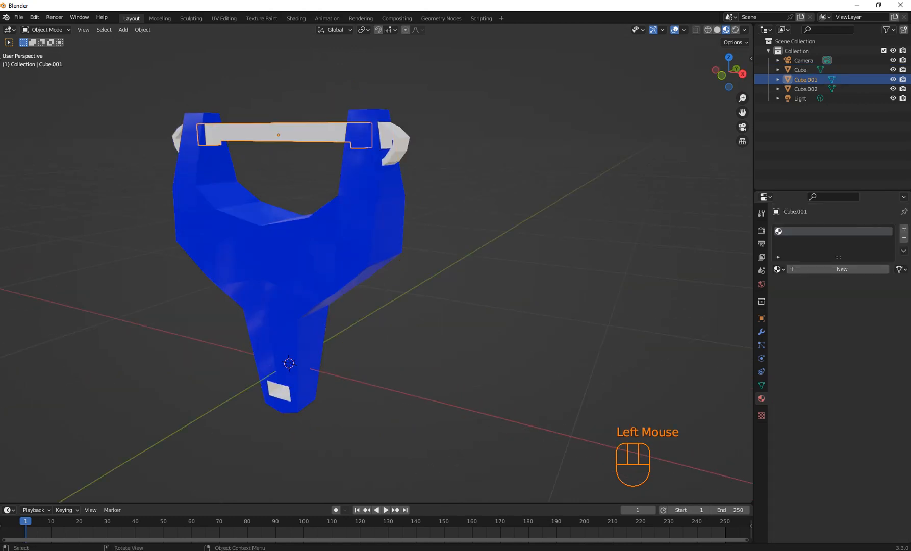
click(842, 269)
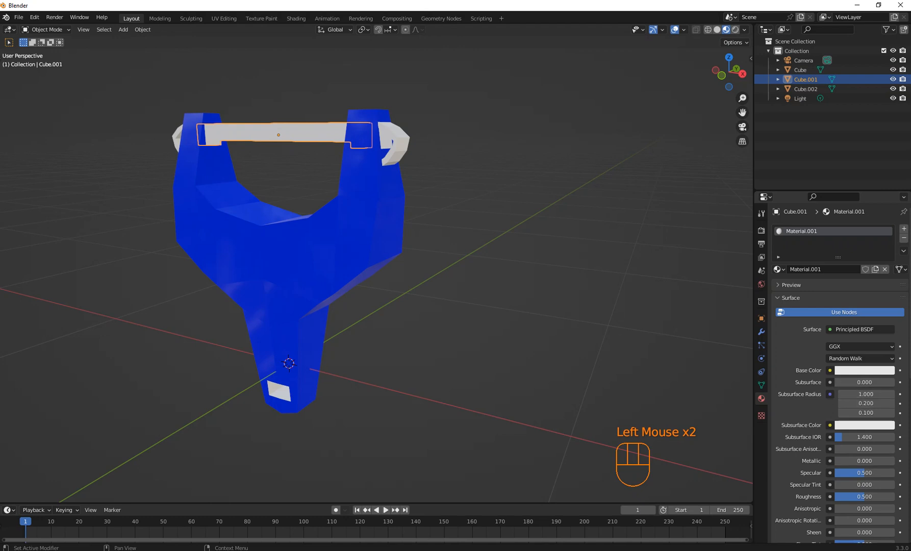
click(860, 358)
click(865, 371)
click(865, 370)
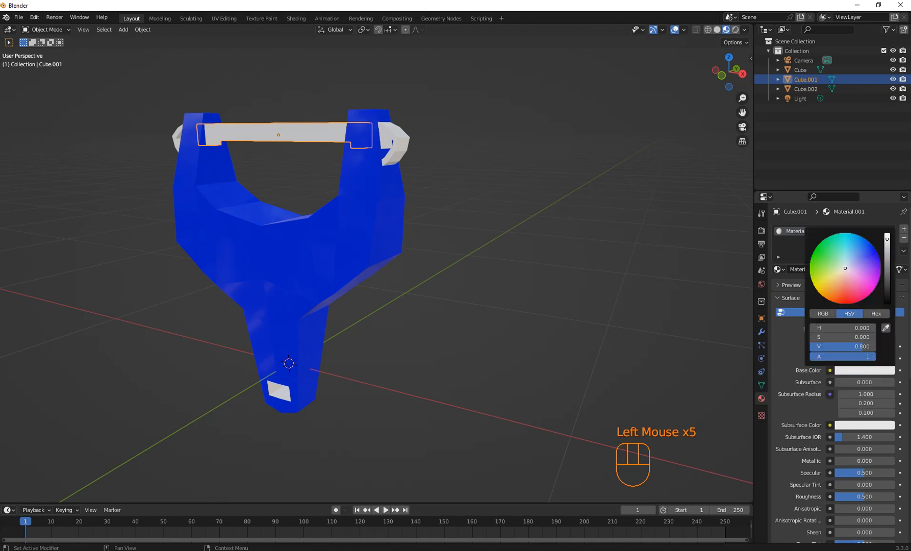
drag(887, 239, 887, 280)
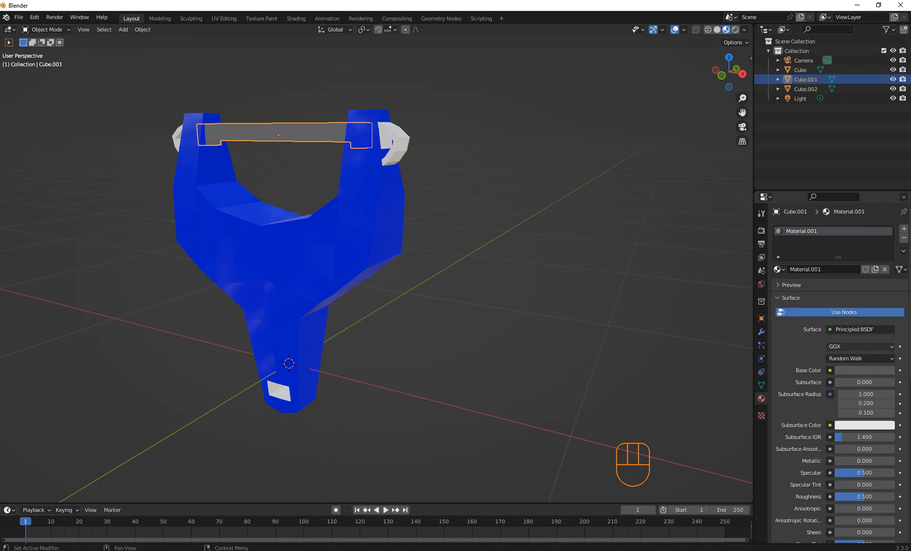
Rename the crossbar's material to "grey metal" and set its Metallic to 0.843 and Roughness to 0.161.
double_click(802, 231)
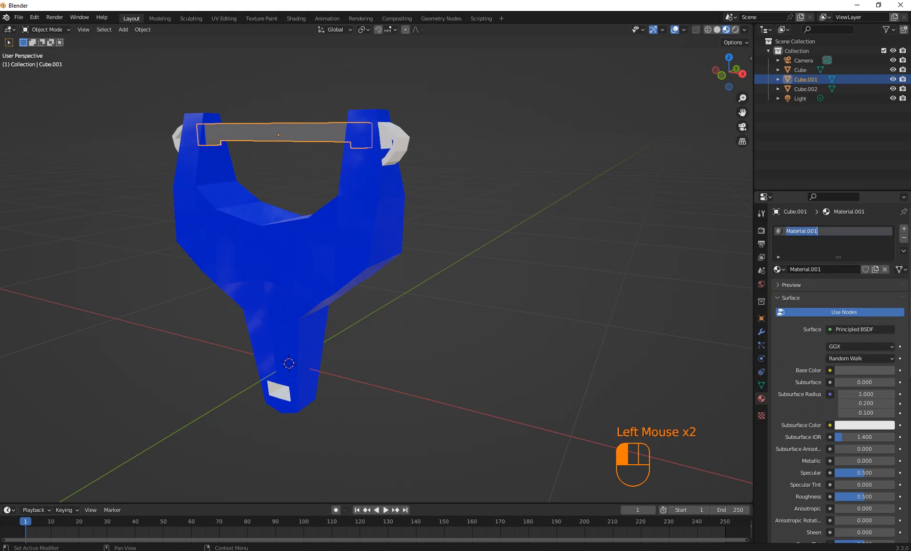
text(grey metal)
key(Return)
scroll(840, 357, down, 2)
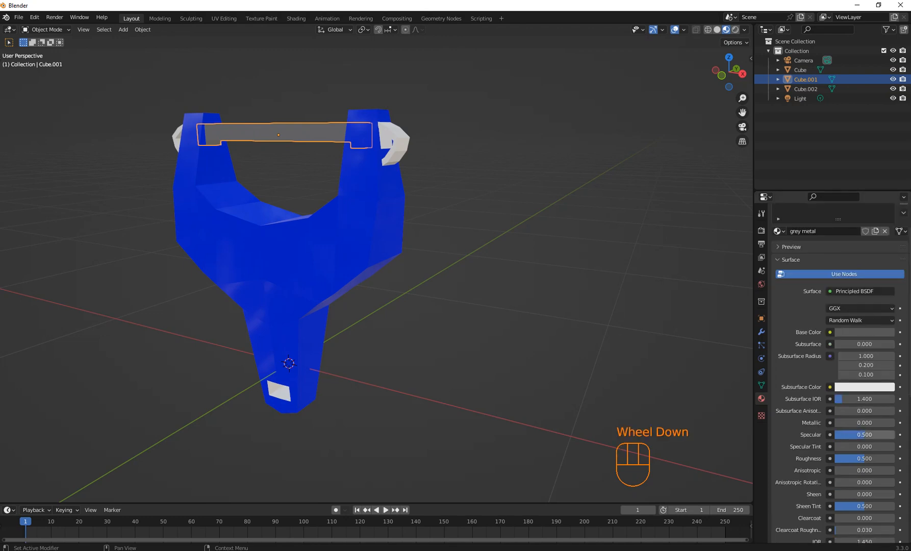
drag(842, 423, 885, 422)
drag(865, 458, 846, 458)
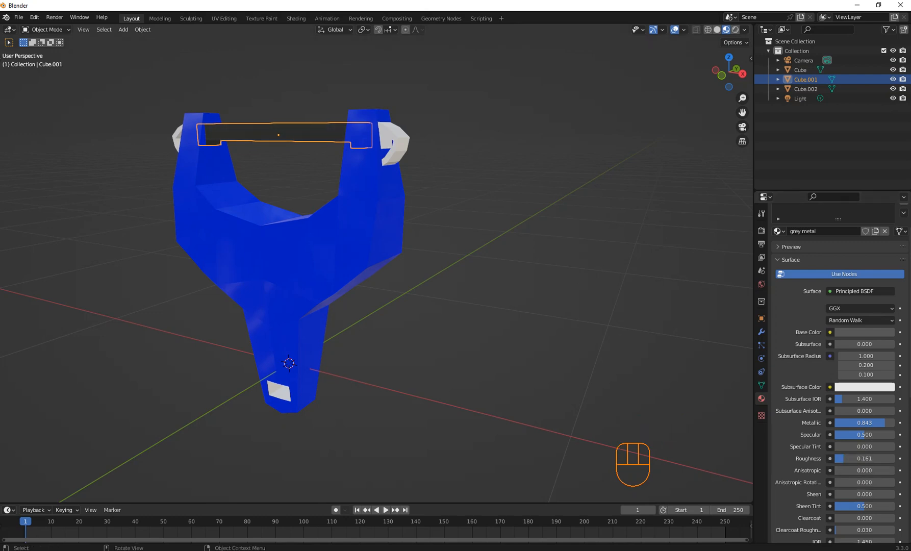
Apply the existing "grey metal" material to the curved side strips Cube.002, and deselect them.
scroll(376, 270, up, 2)
middle_drag(357, 245, 349, 278)
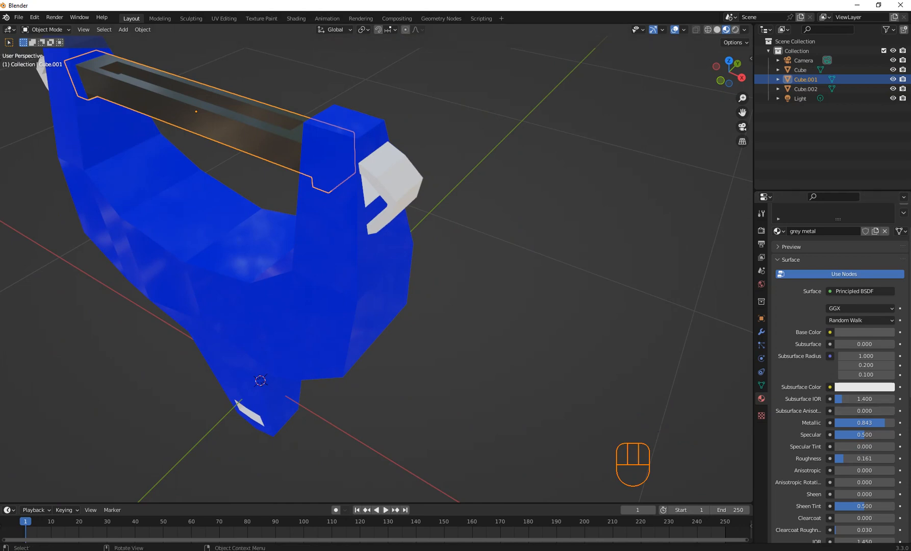
click(394, 176)
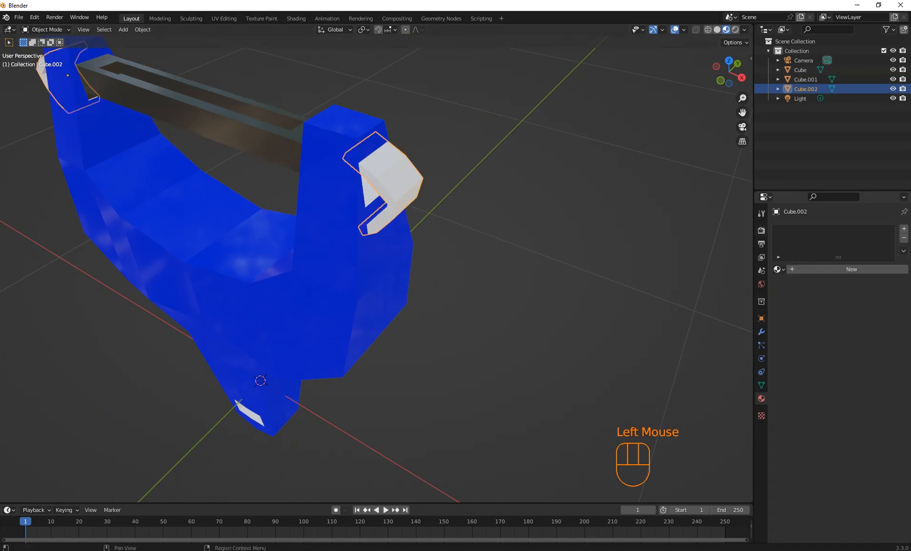
double_click(851, 269)
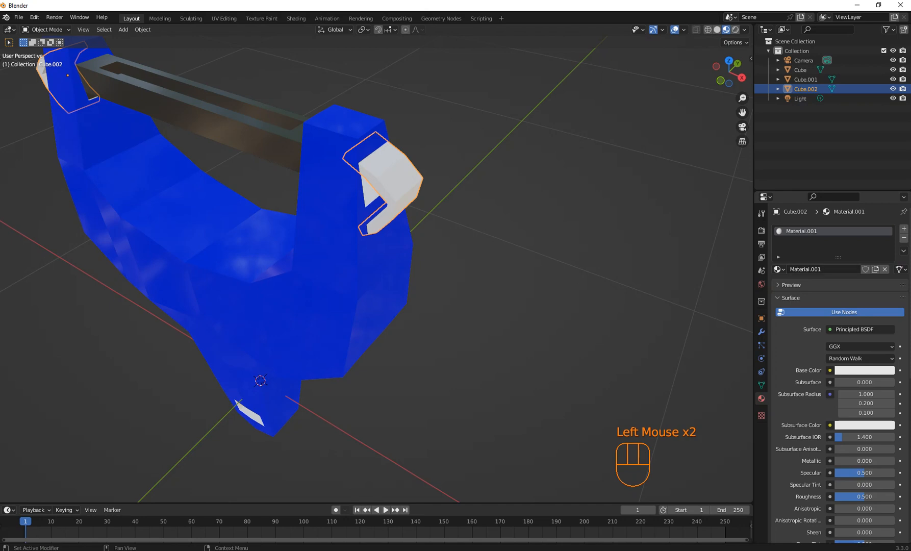
click(778, 269)
click(799, 283)
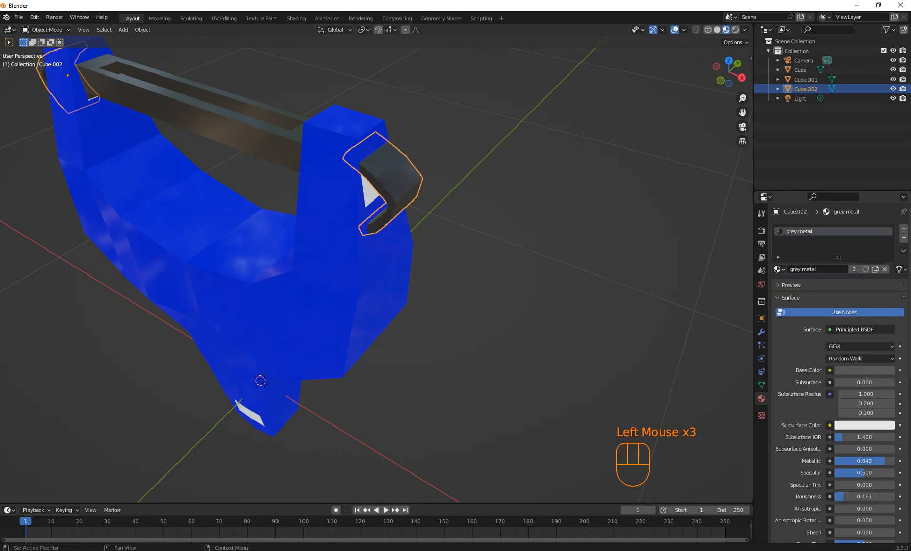
middle_drag(439, 285, 476, 252)
scroll(479, 252, down, 3)
click(520, 261)
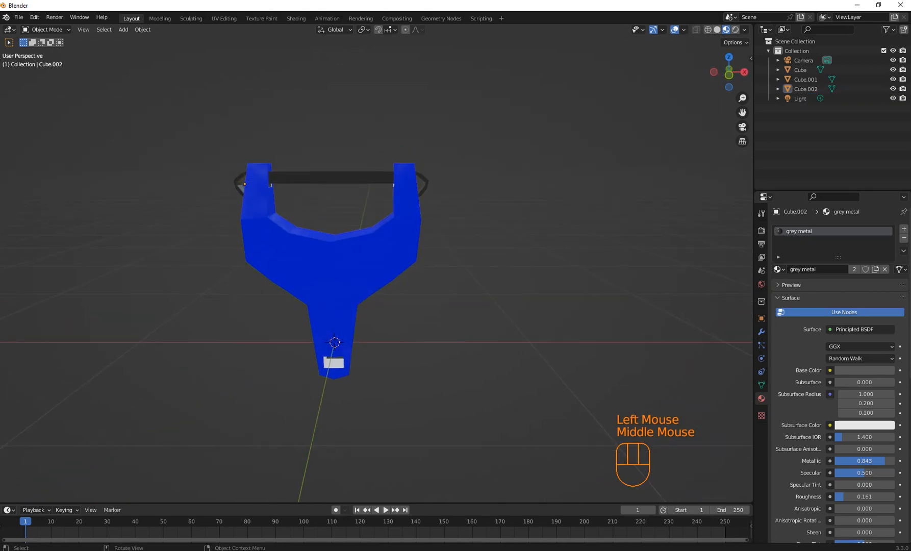
Open the fork Cube in Edit Mode, switch to face selection and make its empty second material slot active.
scroll(316, 265, up, 2)
click(306, 255)
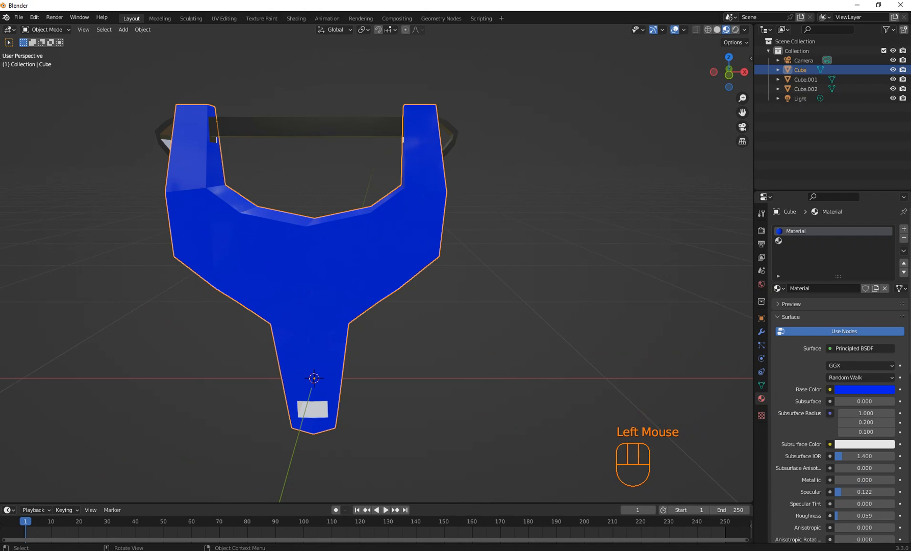
key(Tab)
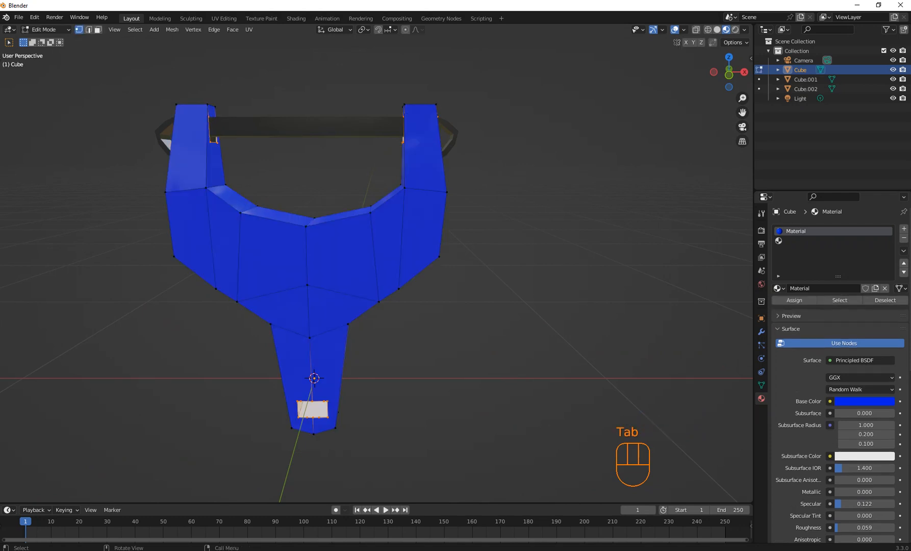
key(a)
click(531, 265)
middle_drag(530, 265, 454, 271)
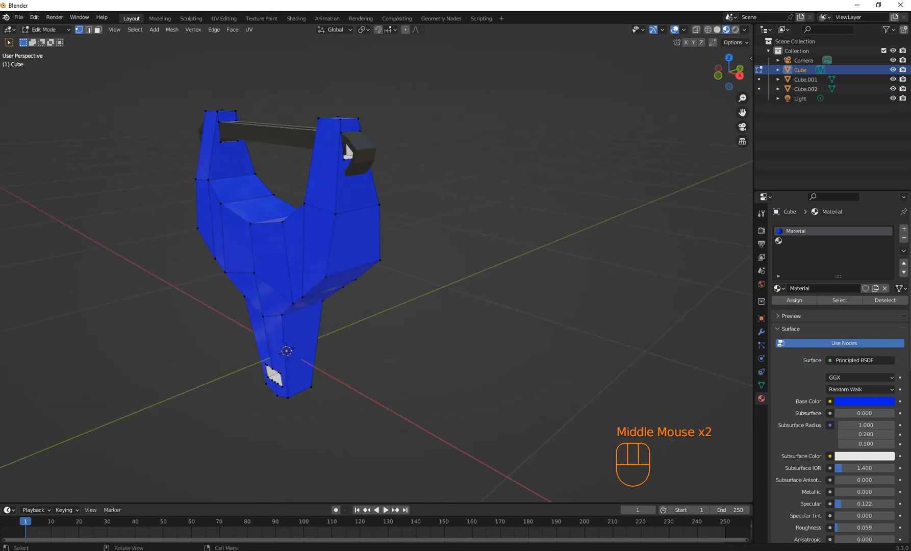
scroll(454, 271, up, 1)
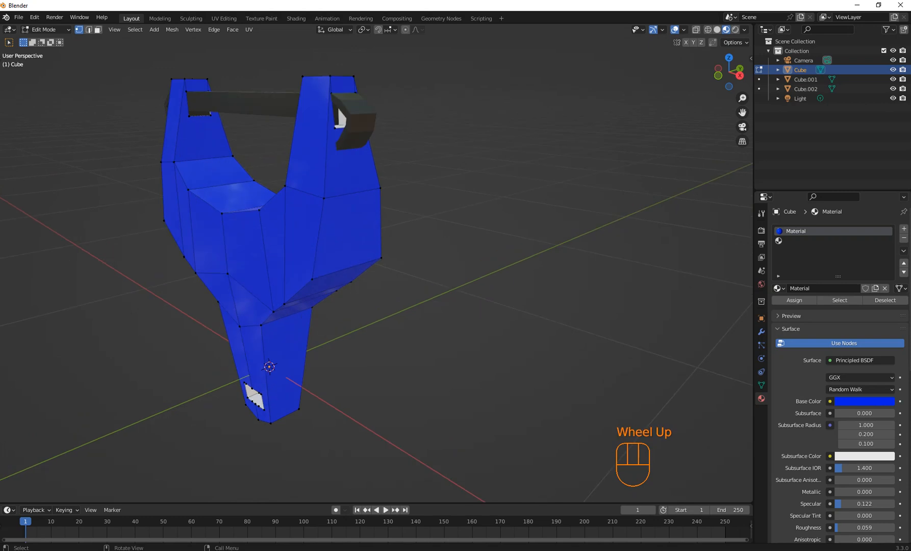
middle_drag(454, 272, 452, 306)
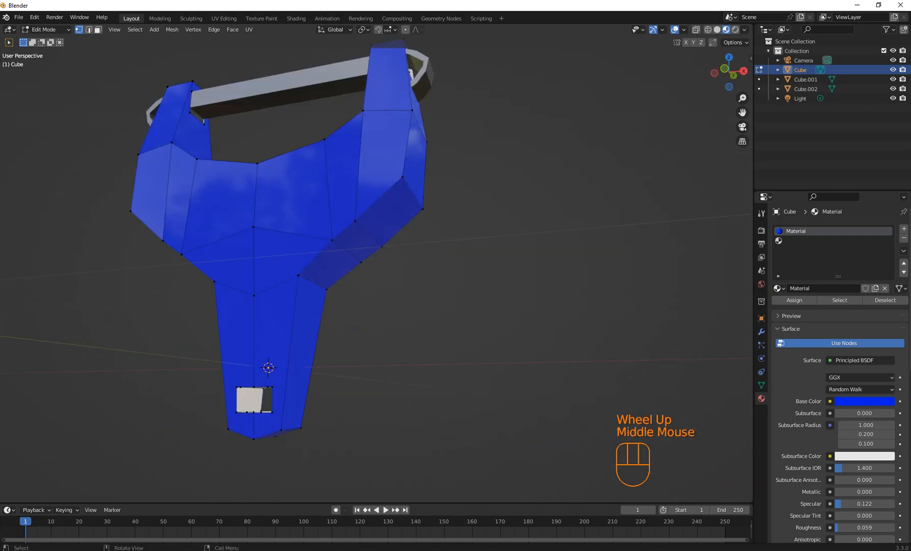
click(253, 386)
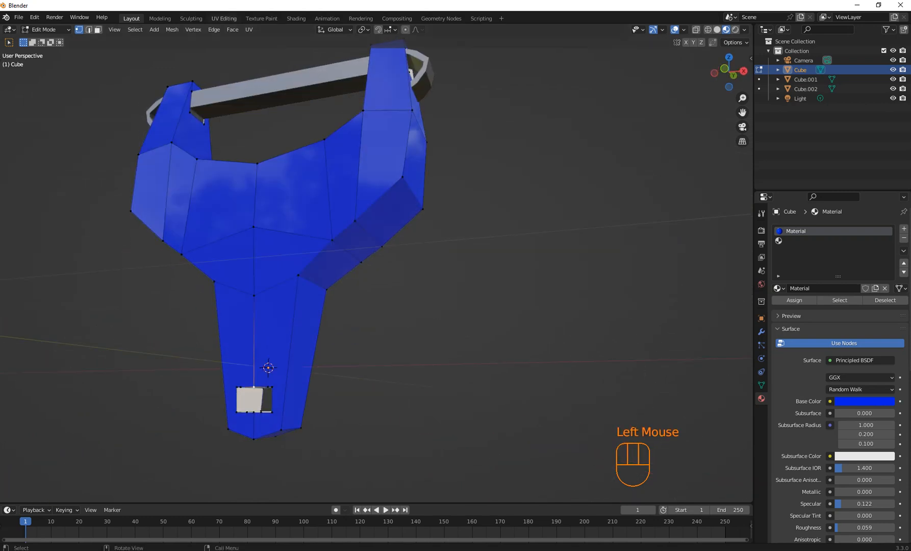
click(97, 29)
click(837, 240)
middle_drag(459, 285, 477, 255)
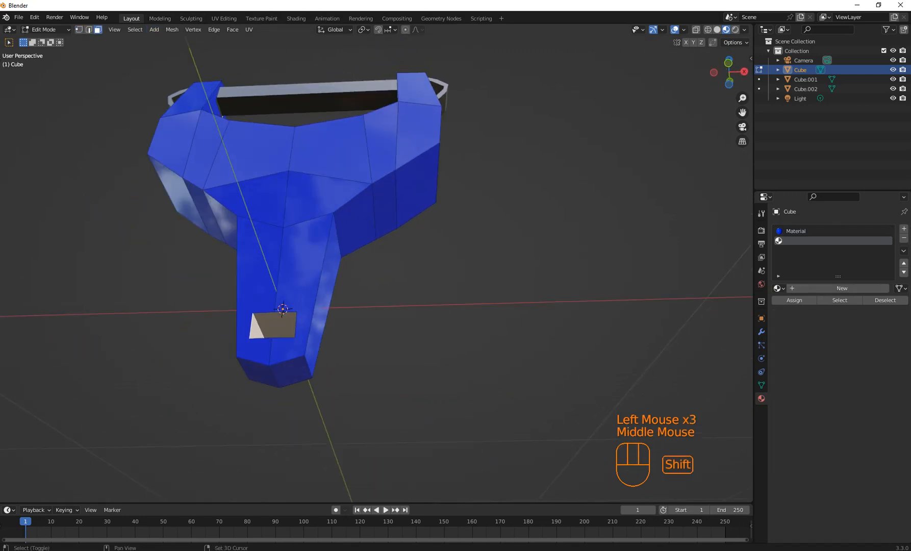
shift+click(283, 312)
middle_drag(284, 314, 339, 352)
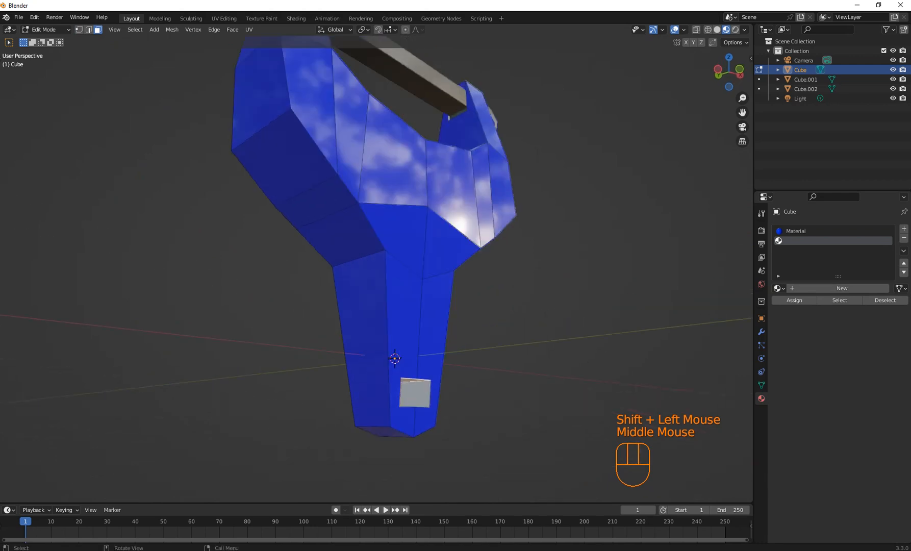
shift+click(415, 393)
middle_drag(415, 393, 368, 424)
shift+click(304, 443)
Select all of the fork's faces and put the blue "Material" into its second material slot, then clear the selection.
key(a)
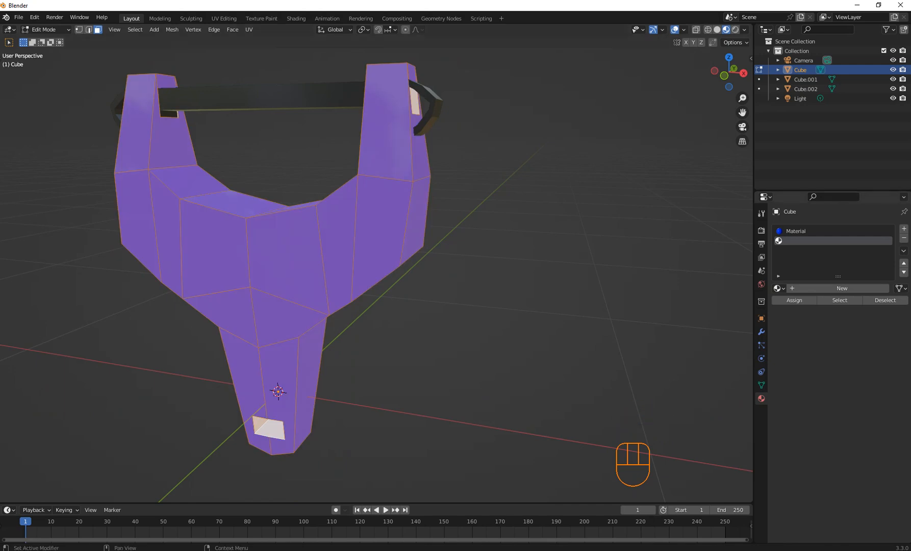
click(842, 288)
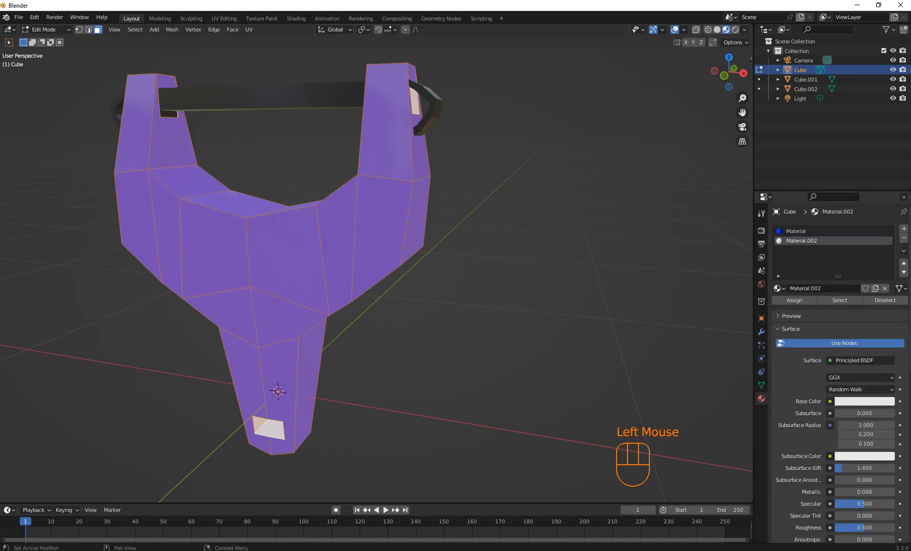
click(779, 288)
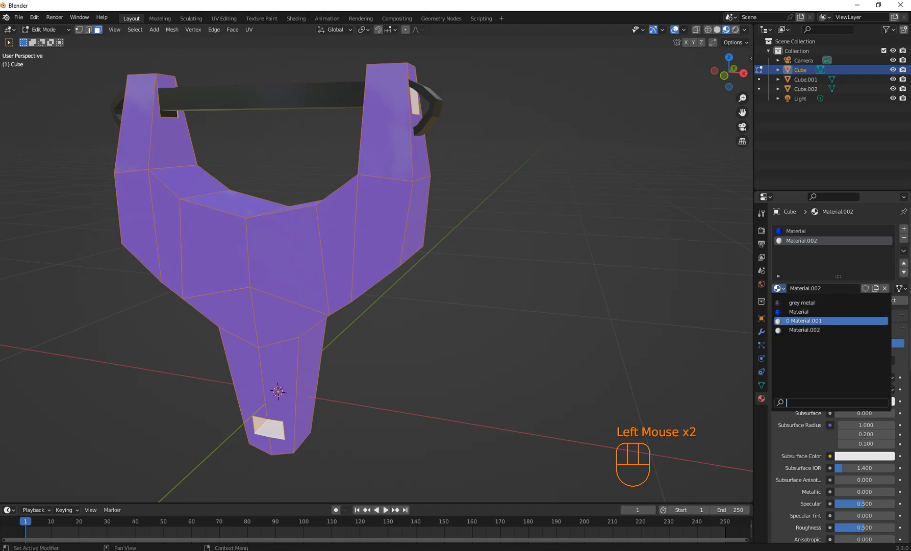
click(801, 312)
click(561, 266)
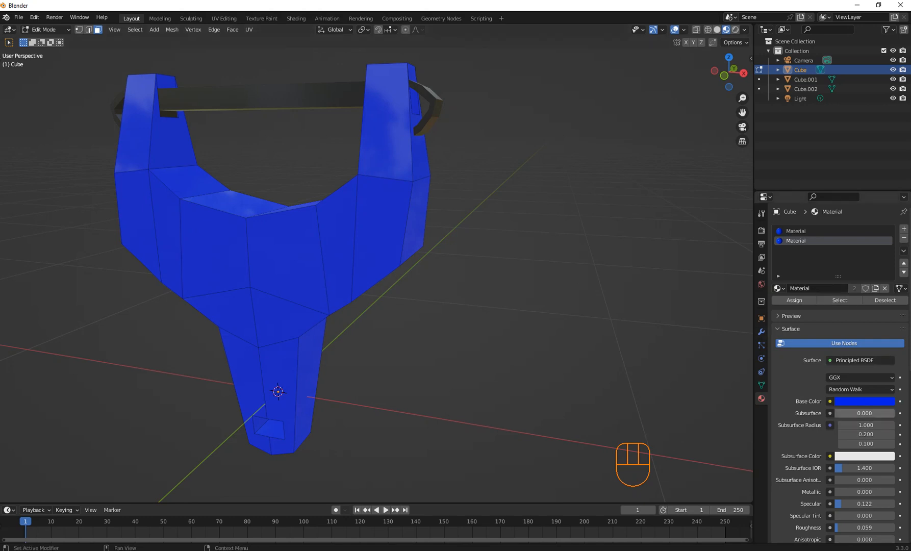
Set the fork material's base color to a pale near-white with hue 0.343, saturation 0.105 and value 0.800.
click(864, 401)
click(864, 401)
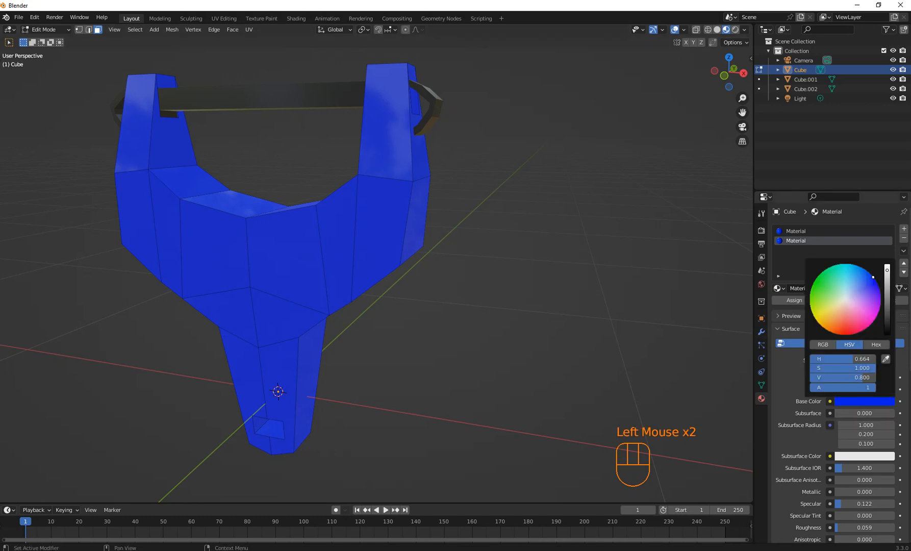
drag(845, 299, 844, 298)
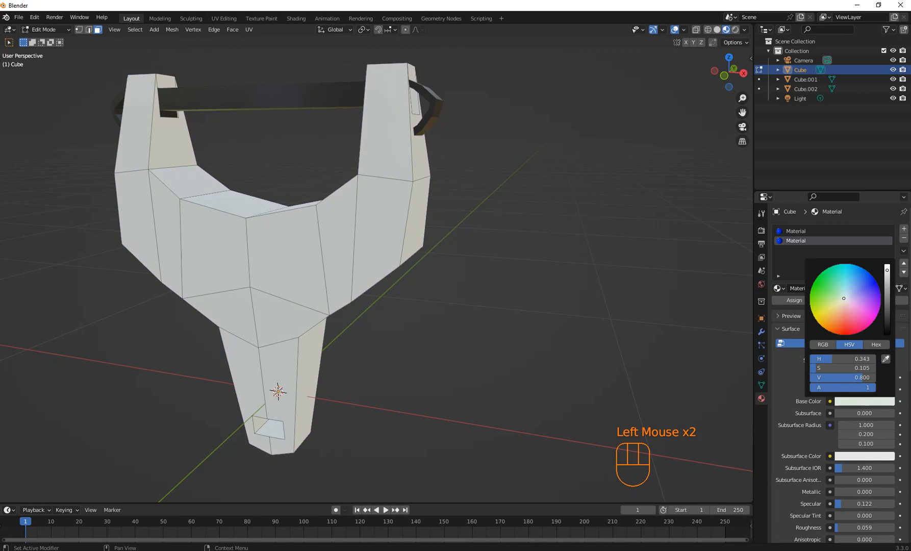
Undo putting "Material" into the fork's second material slot, and leave its faces deselected.
key(ctrl+z)
key(ctrl+z)
key(ctrl+z)
key(ctrl+z)
key(ctrl+z)
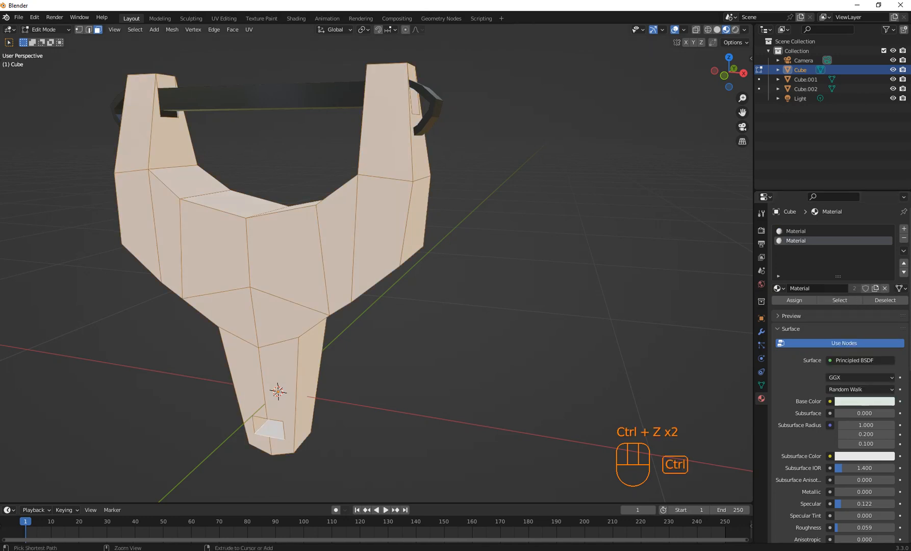
click(530, 301)
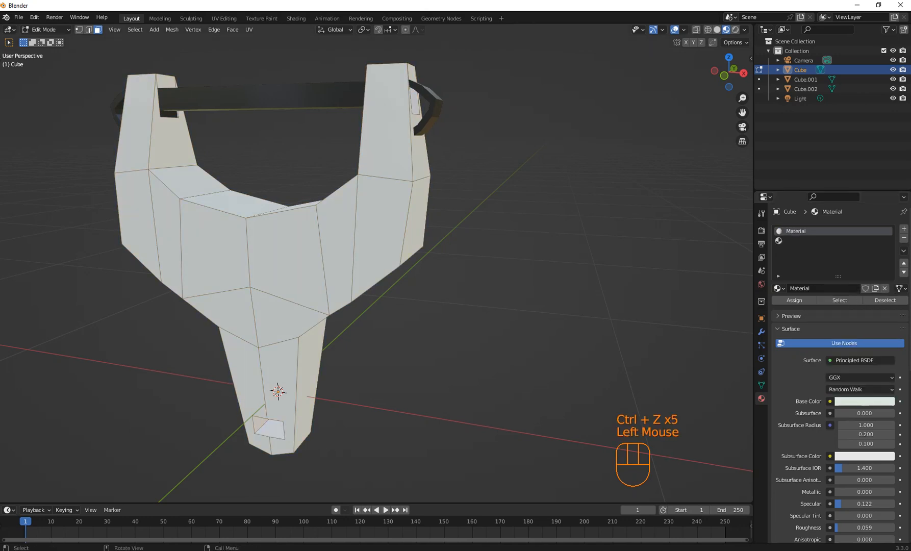
click(531, 300)
Make the fork's first material slot active and return the fork to Object Mode.
click(816, 241)
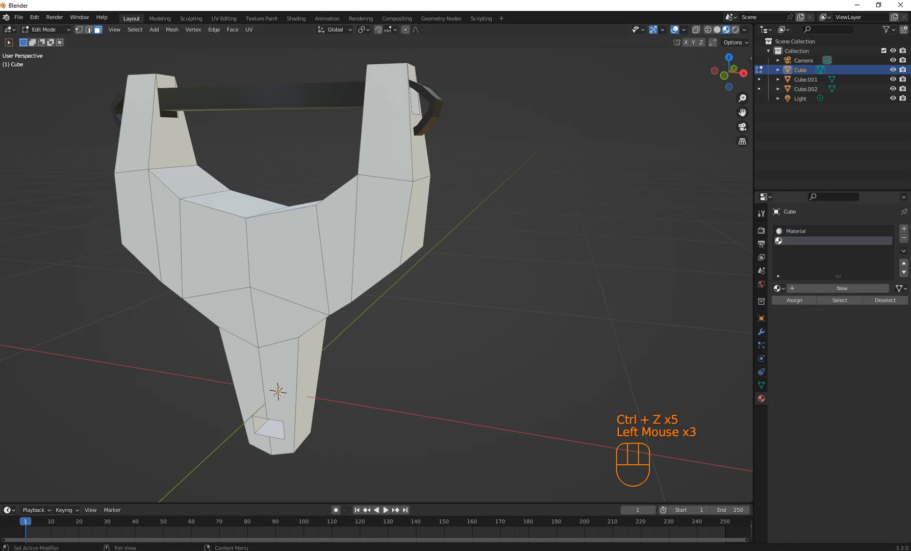
click(816, 240)
click(816, 231)
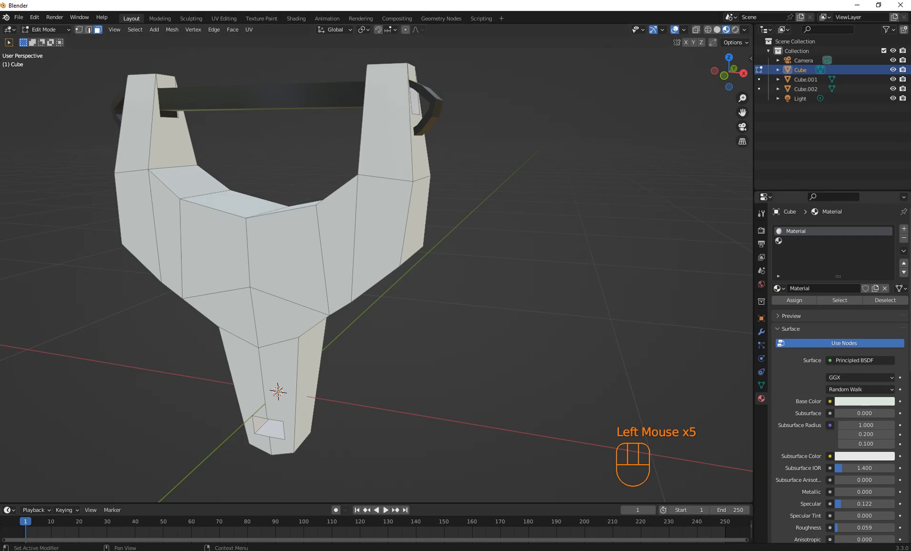
click(339, 247)
key(Tab)
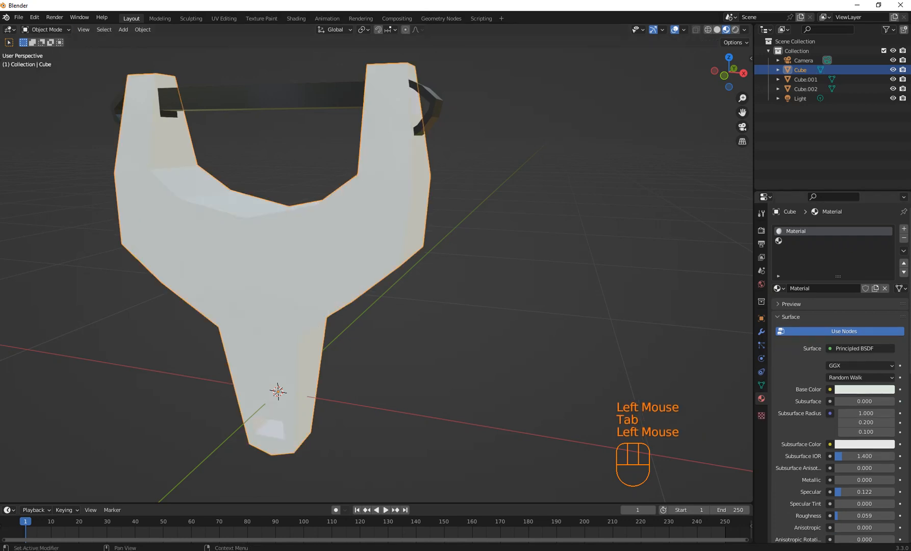
Set the base color of the fork's "Material" to bright orange and deselect the fork.
click(864, 389)
click(860, 276)
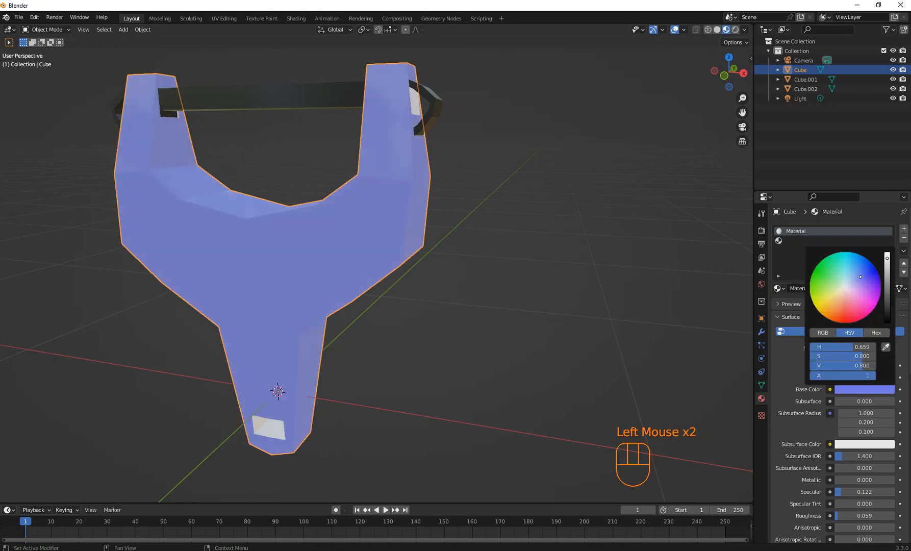
drag(860, 277, 863, 274)
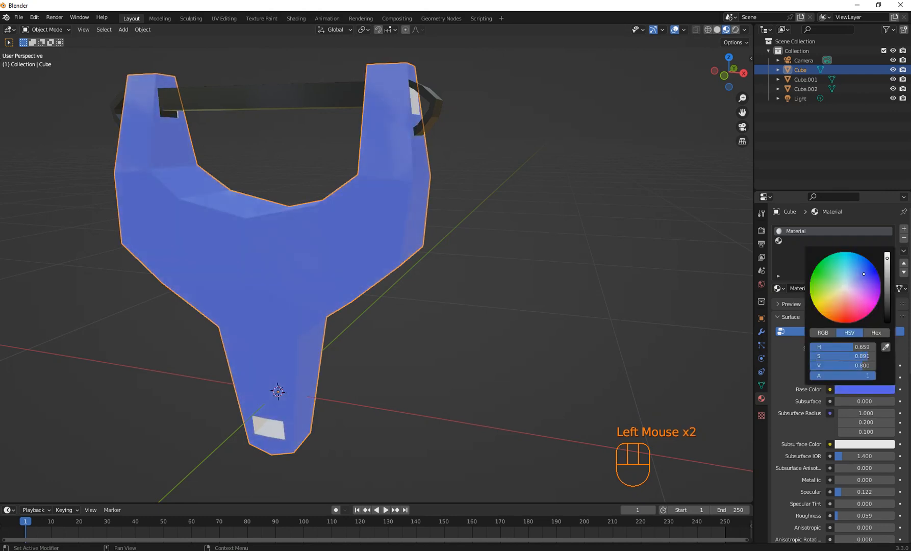
click(833, 319)
click(576, 326)
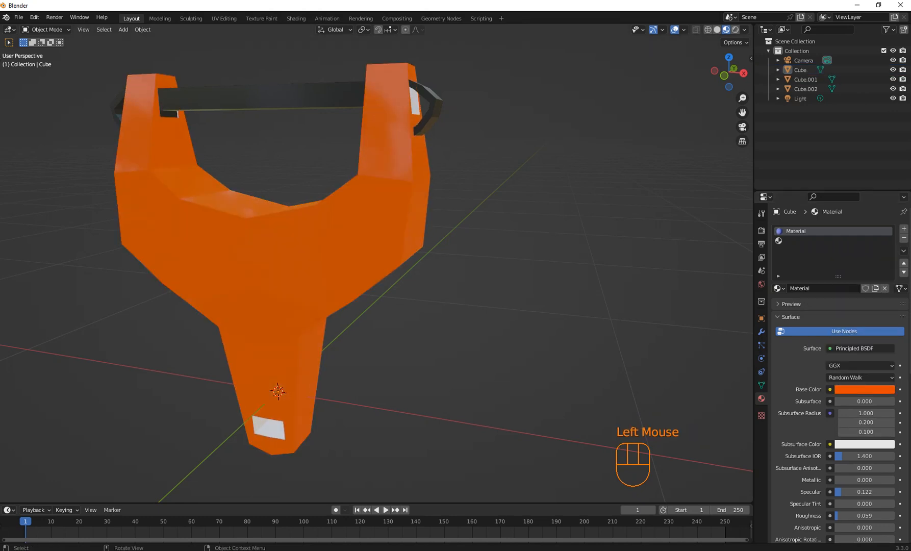
mouse_move(556, 316)
middle_down()
mouse_move(681, 332)
mouse_move(576, 348)
mouse_move(551, 324)
middle_up()
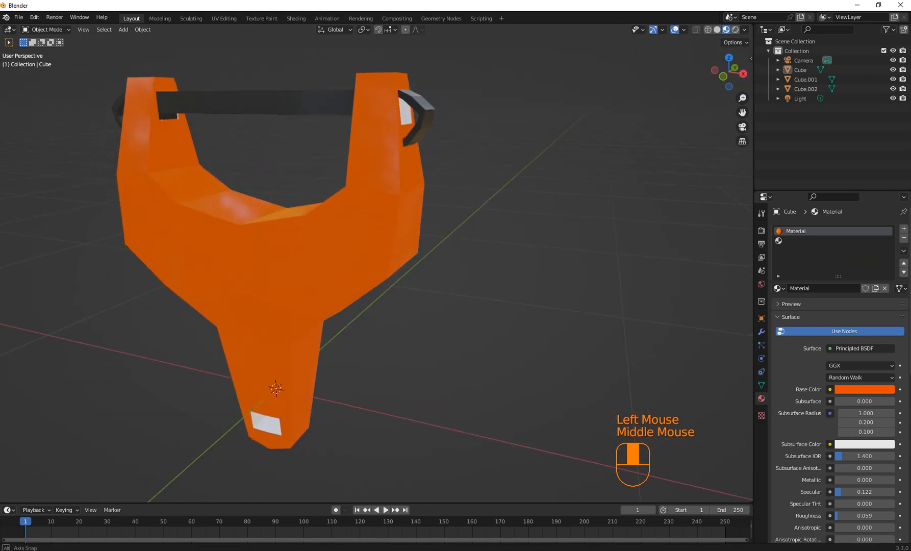
scroll(377, 260, down, 2)
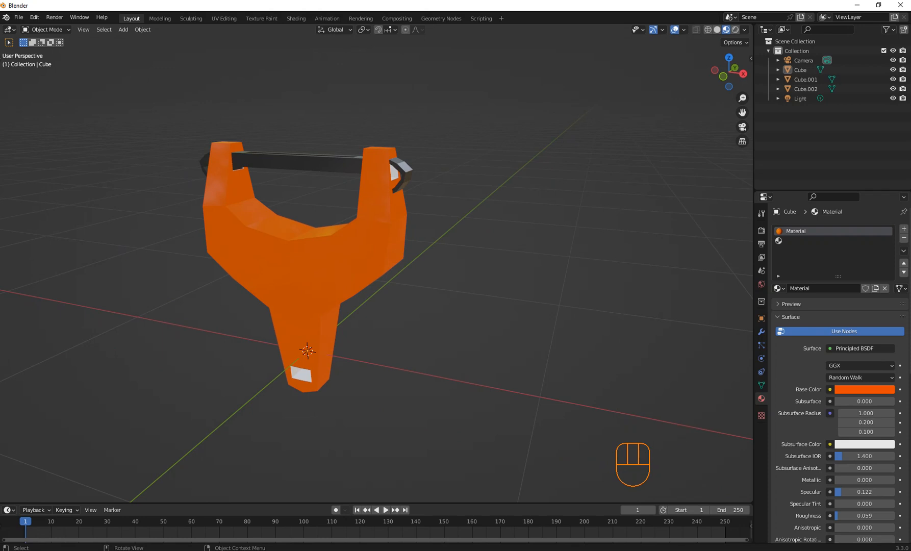
middle_drag(510, 306, 475, 311)
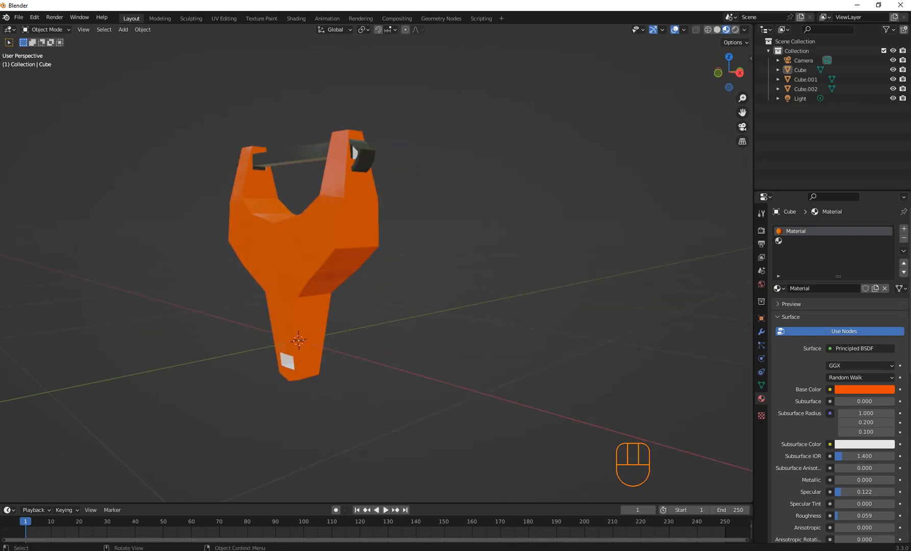